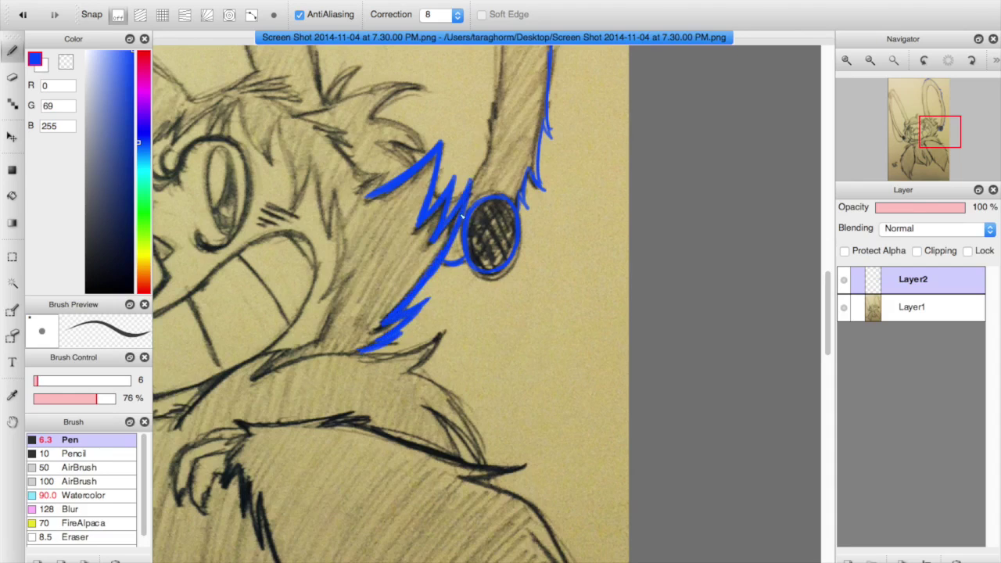
# Step: Trace the inner edge of the right ear's drooping half in blue, with fur tufts, down to the dark bead
pyautogui.click(937, 102)
pyautogui.moveTo(487, 234); pyautogui.dragTo(515, 392)
pyautogui.press('super+z')
pyautogui.moveTo(513, 326); pyautogui.dragTo(536, 557)
pyautogui.click(936, 112)
pyautogui.moveTo(557, 353); pyautogui.dragTo(551, 438)
pyautogui.moveTo(542, 485); pyautogui.dragTo(517, 518)
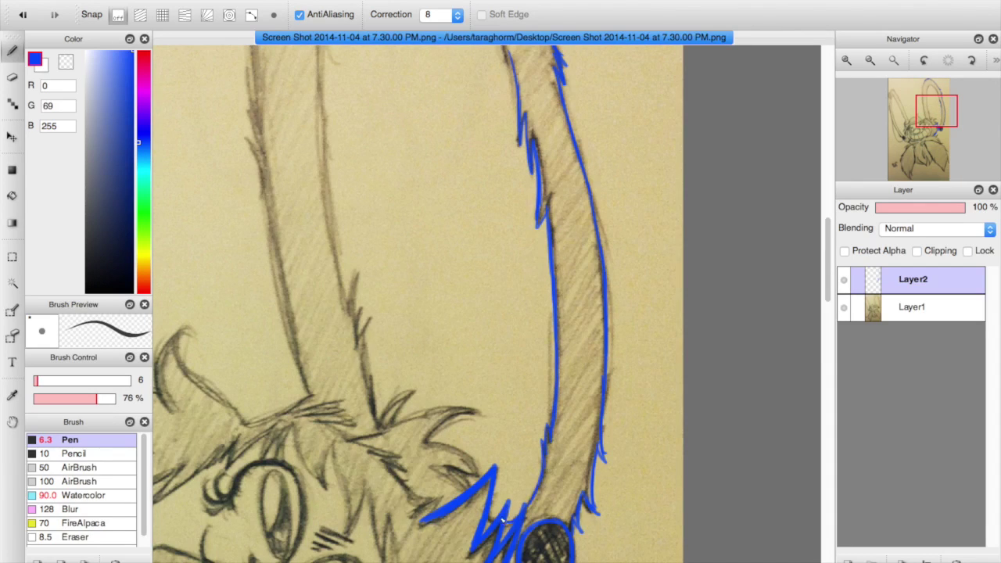
# Step: Trace the curved fur tufts on the head between the right ear's base and the cheek fur
pyautogui.moveTo(382, 424)
pyautogui.mouseDown()
pyautogui.moveTo(412, 391)
pyautogui.moveTo(390, 423)
pyautogui.moveTo(468, 408)
pyautogui.mouseUp()
pyautogui.press('super+z')
pyautogui.press('super+z')
pyautogui.moveTo(391, 423)
pyautogui.mouseDown()
pyautogui.moveTo(479, 412)
pyautogui.moveTo(430, 438)
pyautogui.moveTo(442, 429)
pyautogui.moveTo(480, 479)
pyautogui.mouseUp()
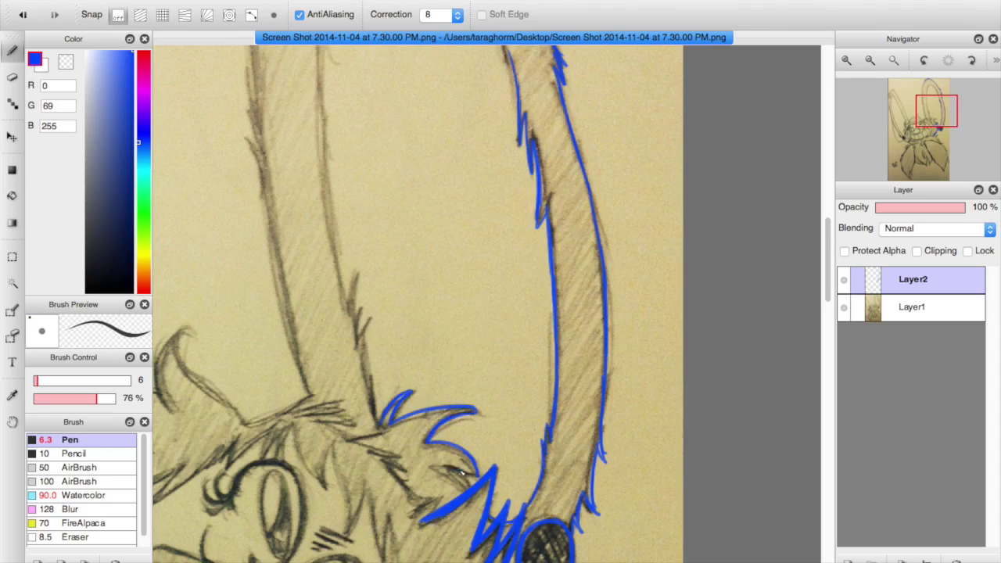
# Step: Trace the inner edge of the right ear's upright half from the head upward, with small tufts near the base
pyautogui.moveTo(380, 427)
pyautogui.mouseDown()
pyautogui.moveTo(365, 320)
pyautogui.moveTo(339, 242)
pyautogui.mouseUp()
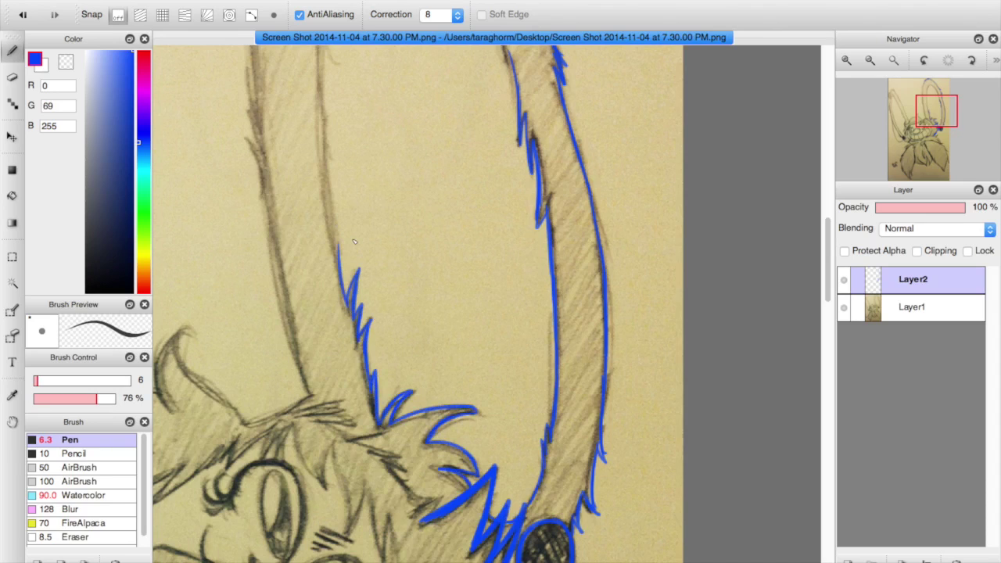
pyautogui.moveTo(323, 125); pyautogui.dragTo(339, 244)
pyautogui.moveTo(919, 107); pyautogui.dragTo(903, 102)
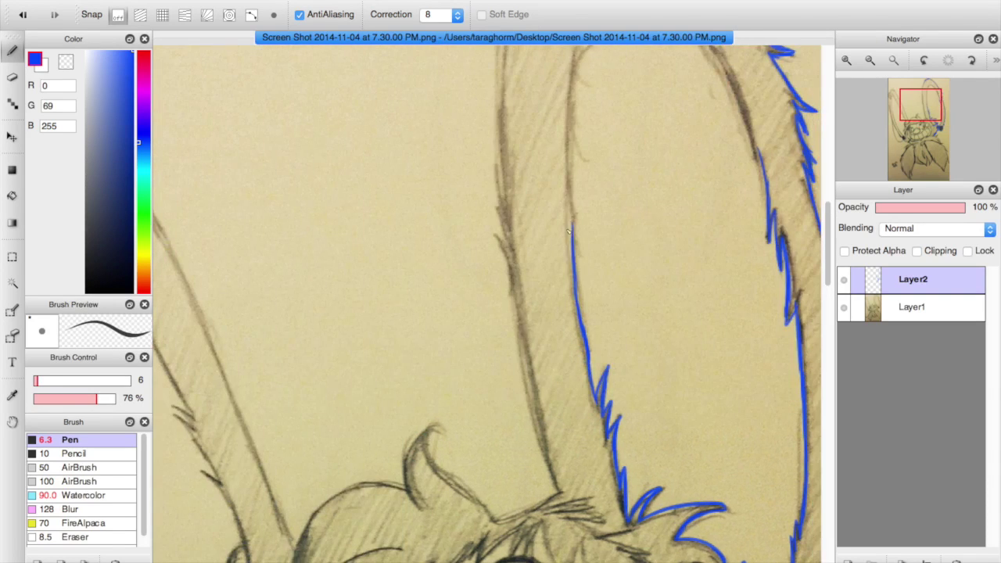
pyautogui.moveTo(570, 134); pyautogui.dragTo(587, 344)
# Step: Trace the inside of the right ear's upper bend, with small tufts, joining both inner edges
pyautogui.moveTo(908, 109); pyautogui.dragTo(910, 97)
pyautogui.moveTo(540, 239)
pyautogui.mouseDown()
pyautogui.moveTo(547, 254)
pyautogui.moveTo(529, 301)
pyautogui.moveTo(529, 356)
pyautogui.mouseUp()
pyautogui.moveTo(550, 244)
pyautogui.mouseDown()
pyautogui.moveTo(596, 191)
pyautogui.moveTo(577, 205)
pyautogui.moveTo(598, 203)
pyautogui.moveTo(580, 197)
pyautogui.moveTo(593, 193)
pyautogui.moveTo(666, 255)
pyautogui.moveTo(727, 353)
pyautogui.mouseUp()
pyautogui.press('super+z')
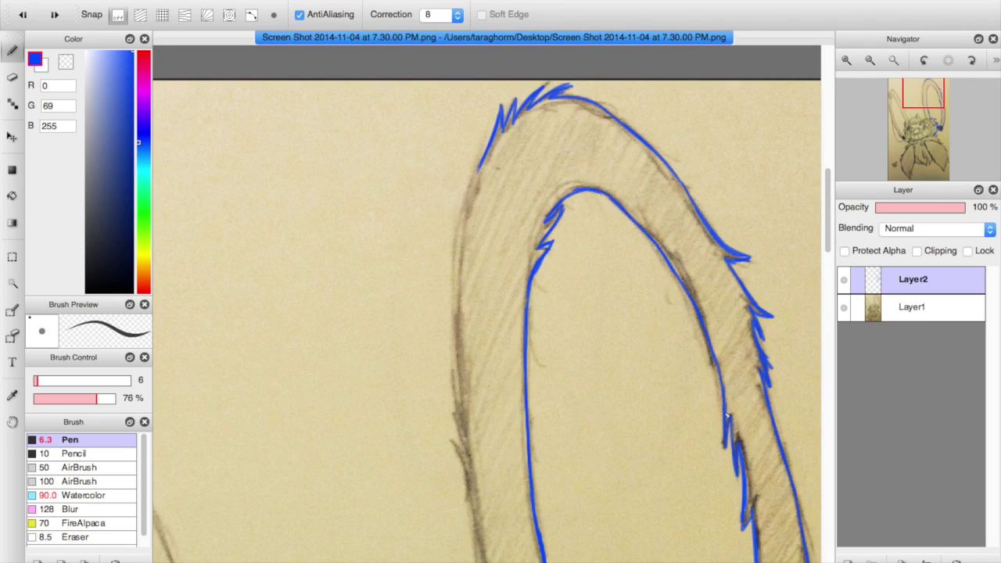
# Step: Trace the outer edge of the right ear's upright half from the tufted tip down to its first side tuft
pyautogui.moveTo(457, 293)
pyautogui.mouseDown()
pyautogui.moveTo(463, 185)
pyautogui.moveTo(460, 245)
pyautogui.moveTo(478, 166)
pyautogui.mouseUp()
pyautogui.press('super+z')
pyautogui.moveTo(459, 259); pyautogui.dragTo(485, 151)
pyautogui.moveTo(460, 424); pyautogui.dragTo(458, 313)
pyautogui.moveTo(458, 353); pyautogui.dragTo(456, 298)
pyautogui.press('super+z')
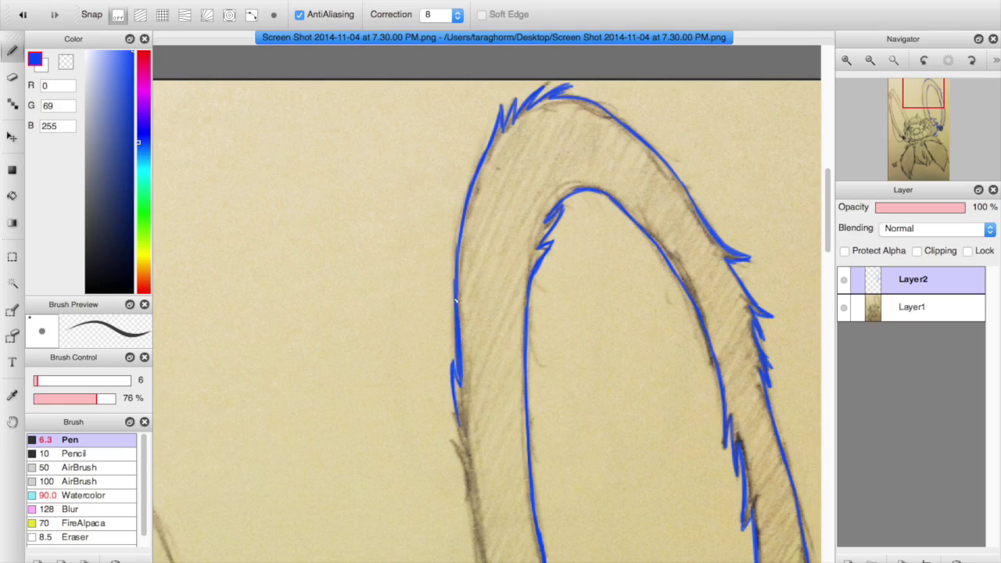
# Step: Continue the right ear's outer edge with a second side tuft down to the hair
pyautogui.scroll(-5, 424, 203)
pyautogui.moveTo(469, 222)
pyautogui.mouseDown()
pyautogui.moveTo(455, 151)
pyautogui.moveTo(465, 199)
pyautogui.moveTo(451, 162)
pyautogui.moveTo(460, 167)
pyautogui.mouseUp()
pyautogui.press('super+z')
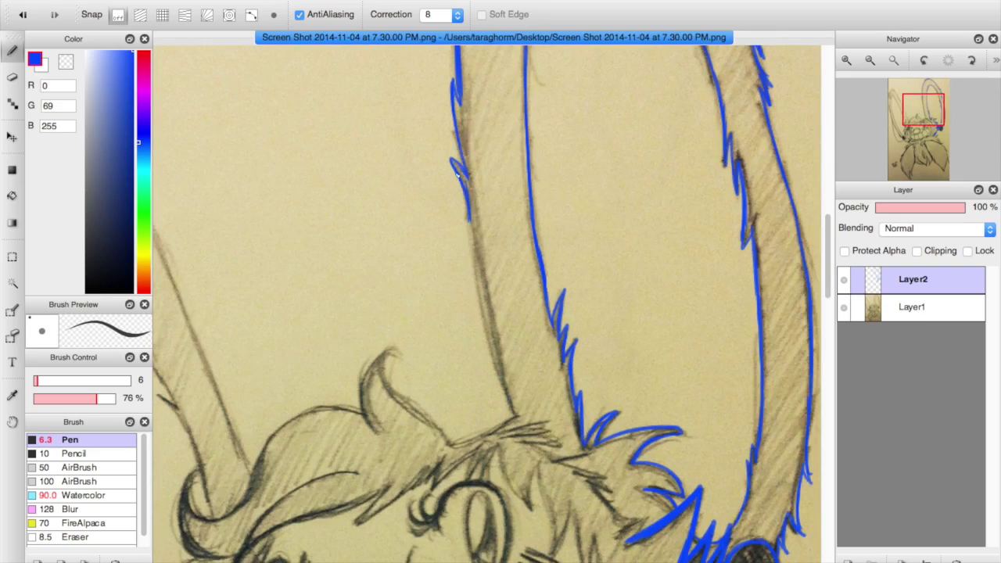
pyautogui.moveTo(467, 222); pyautogui.dragTo(517, 413)
# Step: Trace the tufted tip of the left ear and the outline of the shaded band beside it
pyautogui.moveTo(930, 116); pyautogui.dragTo(931, 121)
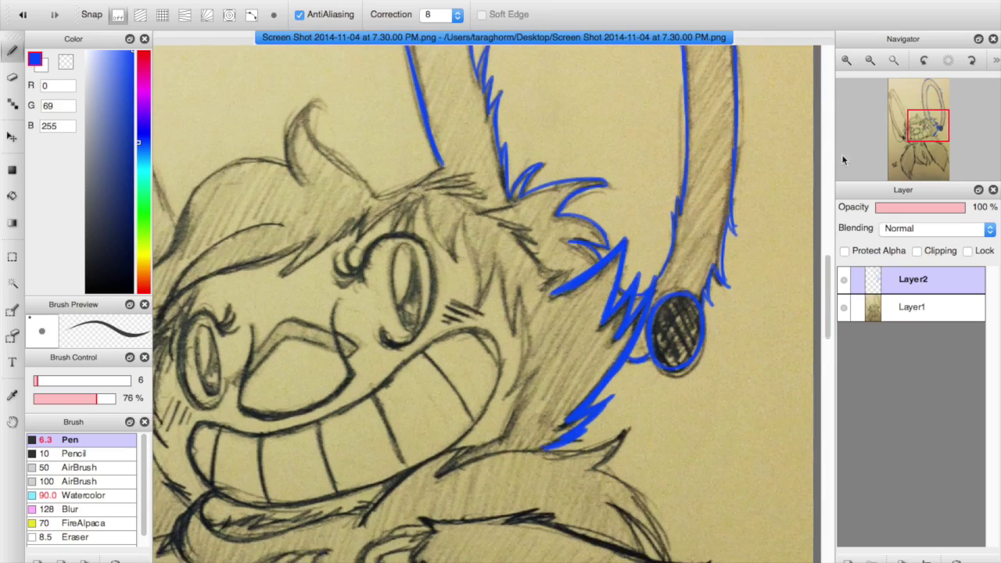
pyautogui.click(888, 101)
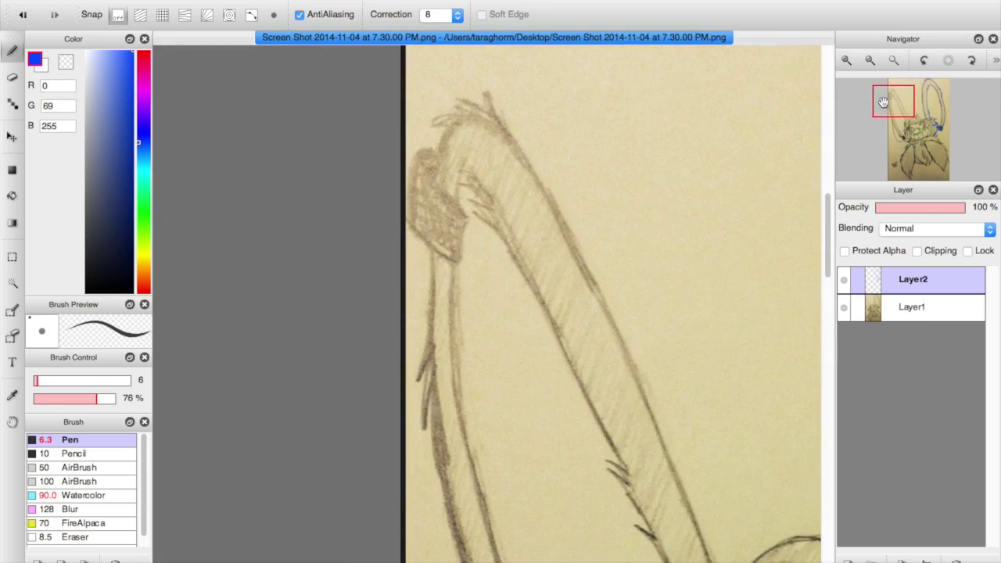
pyautogui.moveTo(496, 117)
pyautogui.mouseDown()
pyautogui.moveTo(486, 89)
pyautogui.moveTo(454, 123)
pyautogui.moveTo(441, 157)
pyautogui.moveTo(438, 143)
pyautogui.moveTo(438, 169)
pyautogui.moveTo(430, 164)
pyautogui.moveTo(467, 215)
pyautogui.mouseUp()
pyautogui.press('super+z')
pyautogui.moveTo(421, 153); pyautogui.dragTo(466, 217)
pyautogui.moveTo(459, 253)
pyautogui.mouseDown()
pyautogui.moveTo(467, 220)
pyautogui.moveTo(462, 264)
pyautogui.moveTo(411, 226)
pyautogui.moveTo(419, 154)
pyautogui.mouseUp()
pyautogui.press('super+z')
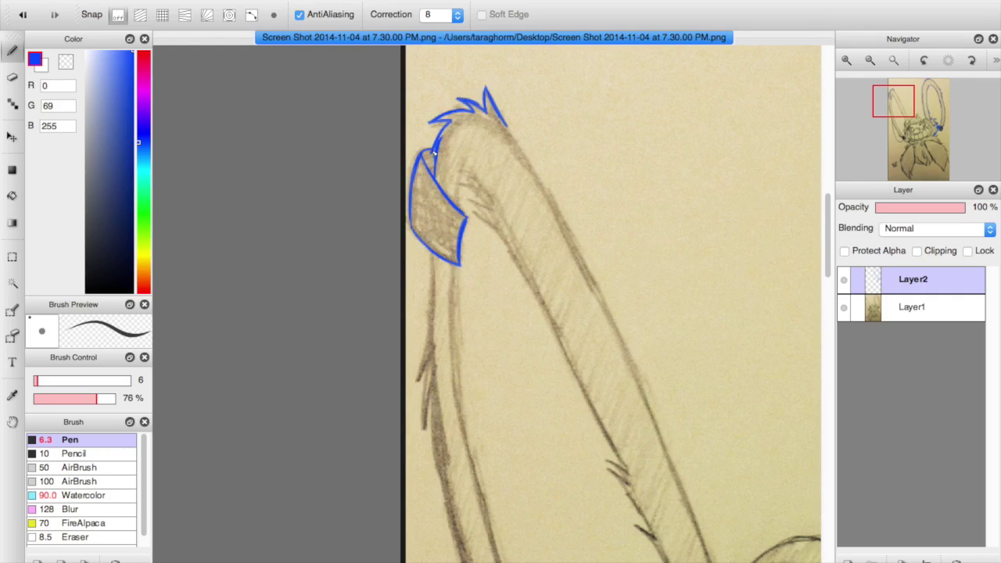
# Step: Trace the outer edge of the left ear's hanging half below the band and the tufts inside the ear's fold
pyautogui.moveTo(432, 278); pyautogui.dragTo(438, 319)
pyautogui.press('super+z')
pyautogui.moveTo(433, 253)
pyautogui.mouseDown()
pyautogui.moveTo(427, 428)
pyautogui.moveTo(458, 542)
pyautogui.mouseUp()
pyautogui.moveTo(463, 177)
pyautogui.mouseDown()
pyautogui.moveTo(461, 208)
pyautogui.moveTo(494, 208)
pyautogui.moveTo(494, 225)
pyautogui.mouseUp()
pyautogui.press('super+z')
pyautogui.moveTo(494, 206); pyautogui.dragTo(464, 174)
pyautogui.moveTo(463, 174); pyautogui.dragTo(459, 208)
# Step: Trace the upper part of the left ear's long outer edge, starting from the tufted tip
pyautogui.moveTo(487, 91); pyautogui.dragTo(600, 293)
pyautogui.press('super+z')
pyautogui.moveTo(561, 216); pyautogui.dragTo(638, 361)
pyautogui.press('super+z')
pyautogui.press('super+z')
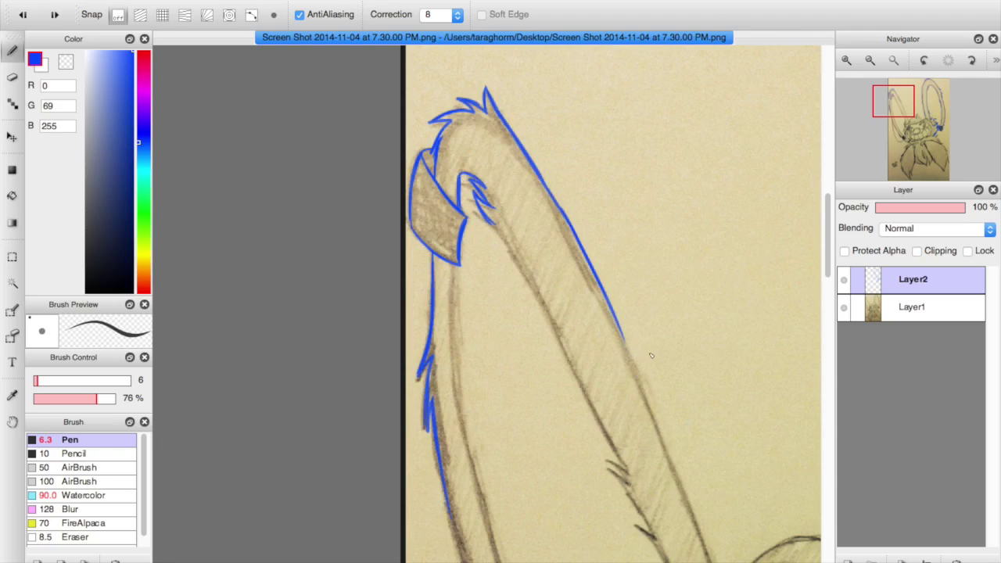
pyautogui.moveTo(626, 341); pyautogui.dragTo(631, 341)
# Step: Trace the tufts and remaining edges on both sides of the left ear's upright half down to the hair
pyautogui.scroll(-5, 618, 313)
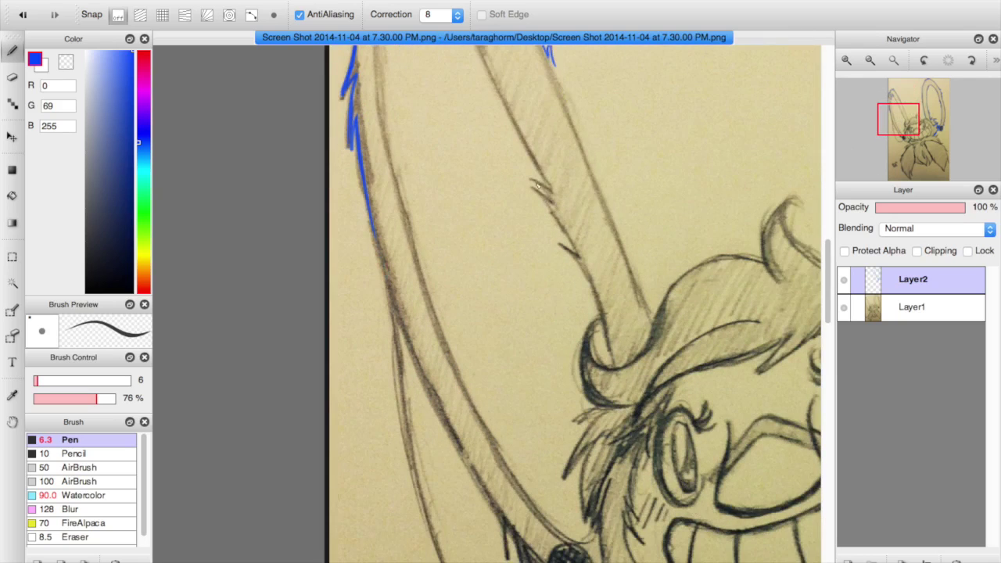
pyautogui.moveTo(553, 188)
pyautogui.mouseDown()
pyautogui.moveTo(577, 251)
pyautogui.moveTo(565, 251)
pyautogui.moveTo(618, 370)
pyautogui.moveTo(640, 289)
pyautogui.moveTo(611, 197)
pyautogui.mouseUp()
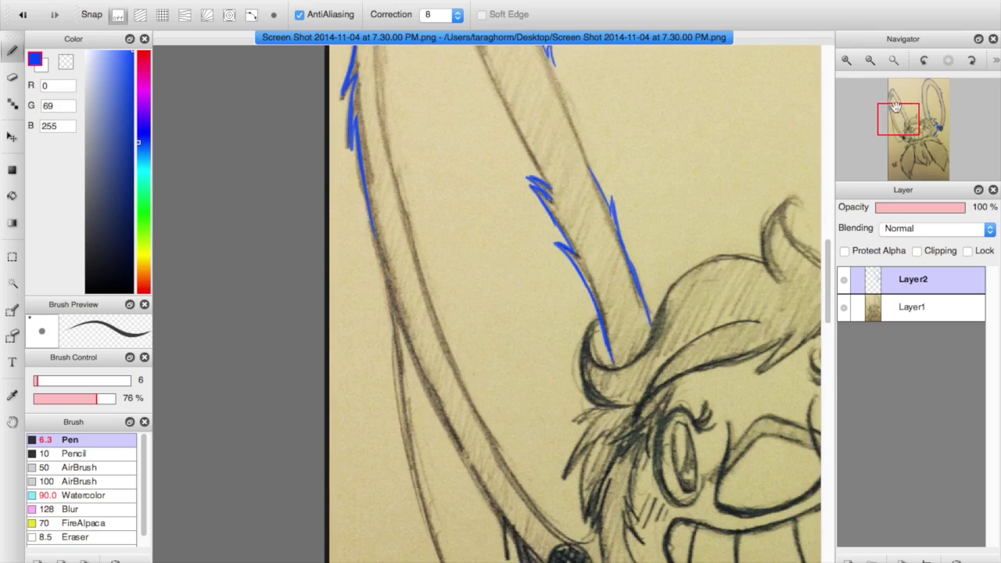
pyautogui.scroll(5, 610, 204)
pyautogui.hscroll(-2, 610, 203)
pyautogui.moveTo(617, 252); pyautogui.dragTo(677, 423)
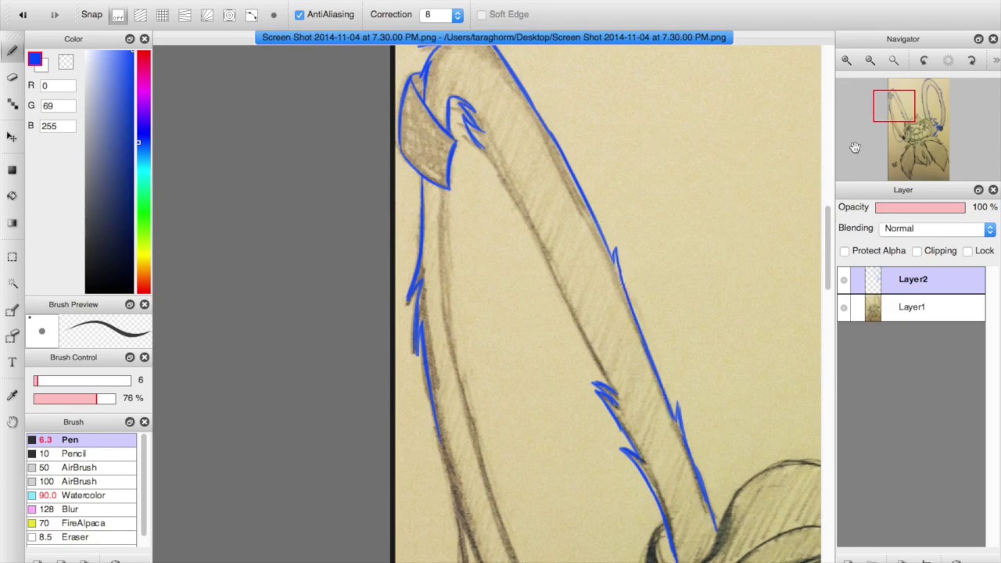
pyautogui.moveTo(489, 149); pyautogui.dragTo(615, 396)
# Step: Trace both edges of the left ear's hanging half, including the tufts, down to its dark bead
pyautogui.scroll(-3, 678, 344)
pyautogui.moveTo(442, 48)
pyautogui.mouseDown()
pyautogui.moveTo(466, 222)
pyautogui.moveTo(452, 199)
pyautogui.moveTo(495, 375)
pyautogui.moveTo(521, 438)
pyautogui.mouseUp()
pyautogui.moveTo(542, 353); pyautogui.dragTo(619, 257)
pyautogui.moveTo(514, 186)
pyautogui.mouseDown()
pyautogui.moveTo(563, 350)
pyautogui.moveTo(622, 461)
pyautogui.mouseUp()
pyautogui.press('super+z')
pyautogui.moveTo(585, 398); pyautogui.dragTo(637, 501)
pyautogui.moveTo(638, 476)
pyautogui.mouseDown()
pyautogui.moveTo(648, 523)
pyautogui.moveTo(670, 541)
pyautogui.mouseUp()
pyautogui.moveTo(666, 526); pyautogui.dragTo(684, 544)
pyautogui.moveTo(597, 334)
pyautogui.mouseDown()
pyautogui.moveTo(659, 462)
pyautogui.moveTo(717, 508)
pyautogui.moveTo(740, 495)
pyautogui.mouseUp()
pyautogui.press('super+z')
pyautogui.press('super+z')
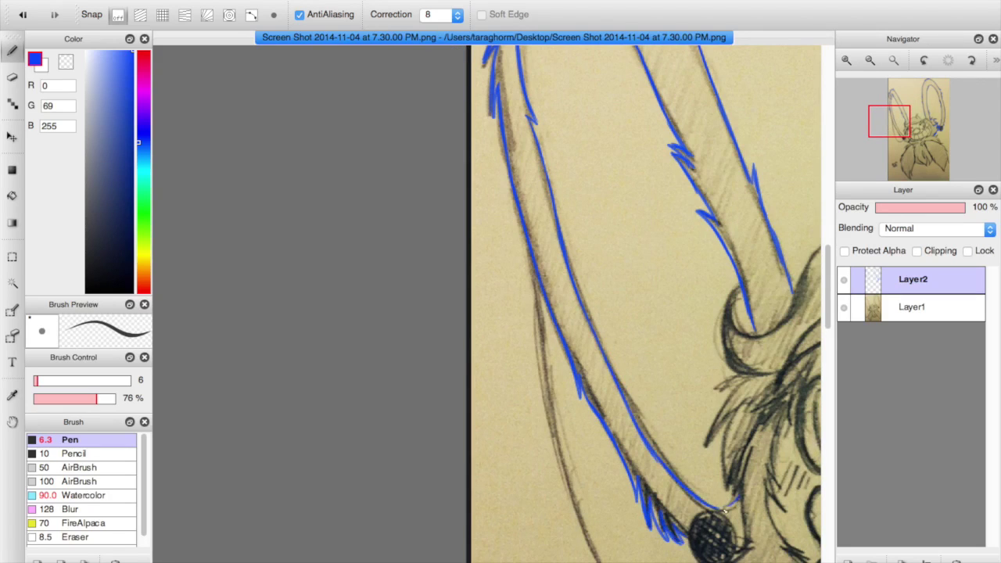
# Step: Outline the left ear's dark bead and trace the long loop hanging beside the ear
pyautogui.click(906, 125)
pyautogui.moveTo(906, 125); pyautogui.dragTo(908, 129)
pyautogui.press('super+z')
pyautogui.moveTo(420, 448)
pyautogui.mouseDown()
pyautogui.moveTo(413, 491)
pyautogui.moveTo(434, 500)
pyautogui.mouseUp()
pyautogui.moveTo(415, 449)
pyautogui.mouseDown()
pyautogui.moveTo(444, 451)
pyautogui.moveTo(445, 498)
pyautogui.mouseUp()
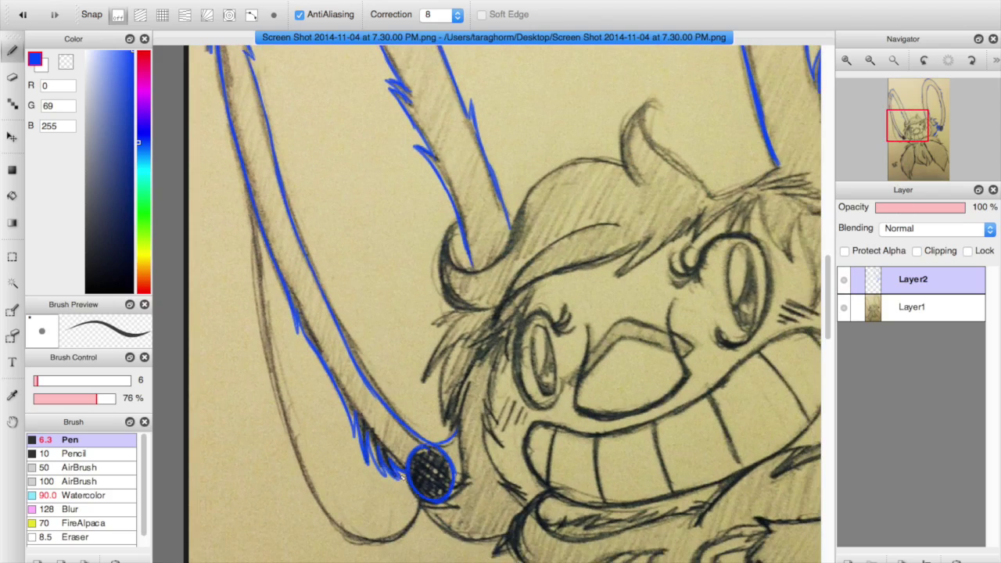
pyautogui.moveTo(256, 257)
pyautogui.mouseDown()
pyautogui.moveTo(295, 450)
pyautogui.moveTo(339, 530)
pyautogui.mouseUp()
pyautogui.moveTo(422, 505)
pyautogui.mouseDown()
pyautogui.moveTo(413, 526)
pyautogui.moveTo(420, 518)
pyautogui.mouseUp()
# Step: Trace the jagged fur along the right side of the face and the tufts below the right ear's base
pyautogui.moveTo(914, 130); pyautogui.dragTo(926, 129)
pyautogui.moveTo(505, 160); pyautogui.dragTo(521, 252)
pyautogui.moveTo(538, 199); pyautogui.dragTo(527, 241)
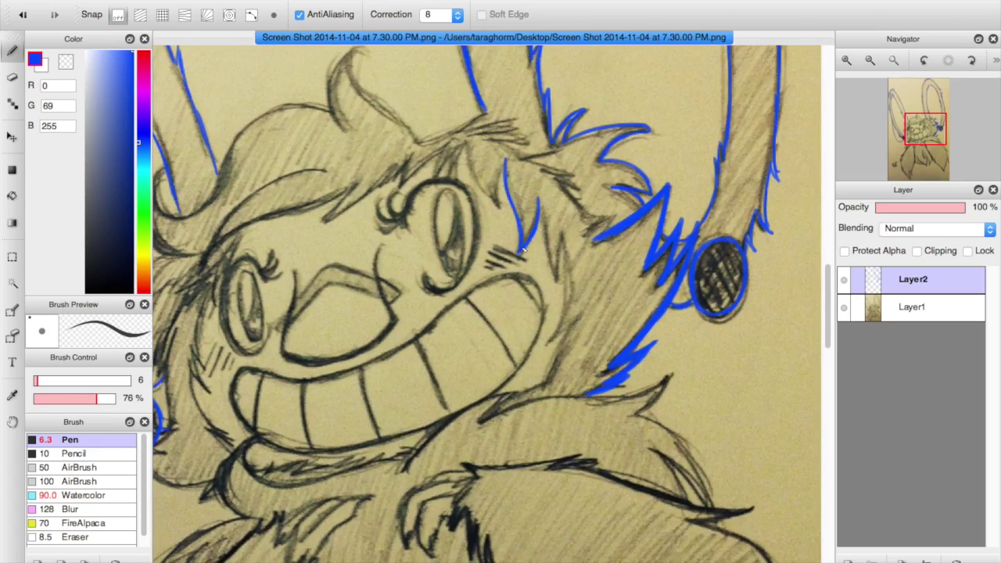
pyautogui.moveTo(540, 201)
pyautogui.mouseDown()
pyautogui.moveTo(562, 281)
pyautogui.moveTo(553, 381)
pyautogui.mouseUp()
pyautogui.press('super+z')
pyautogui.moveTo(493, 141)
pyautogui.mouseDown()
pyautogui.moveTo(557, 146)
pyautogui.moveTo(578, 196)
pyautogui.moveTo(614, 215)
pyautogui.mouseUp()
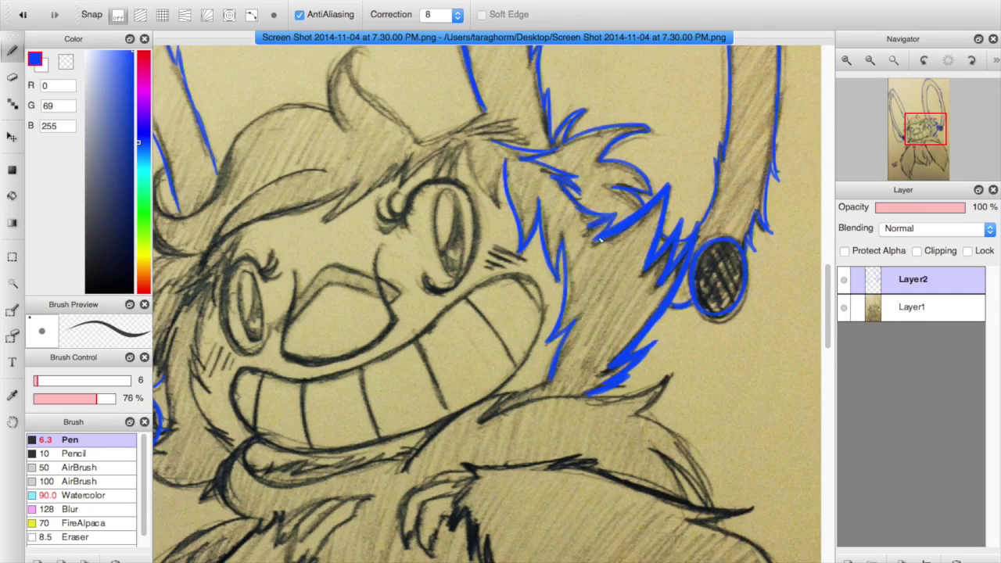
# Step: Set the pen size to 8 and thicken the fur line below the right ear's base
pyautogui.click(38, 386)
pyautogui.click(922, 125)
pyautogui.press('super+z')
pyautogui.moveTo(528, 206)
pyautogui.mouseDown()
pyautogui.moveTo(581, 213)
pyautogui.moveTo(621, 240)
pyautogui.moveTo(651, 278)
pyautogui.mouseUp()
pyautogui.hotkey('ctrl', 'z')
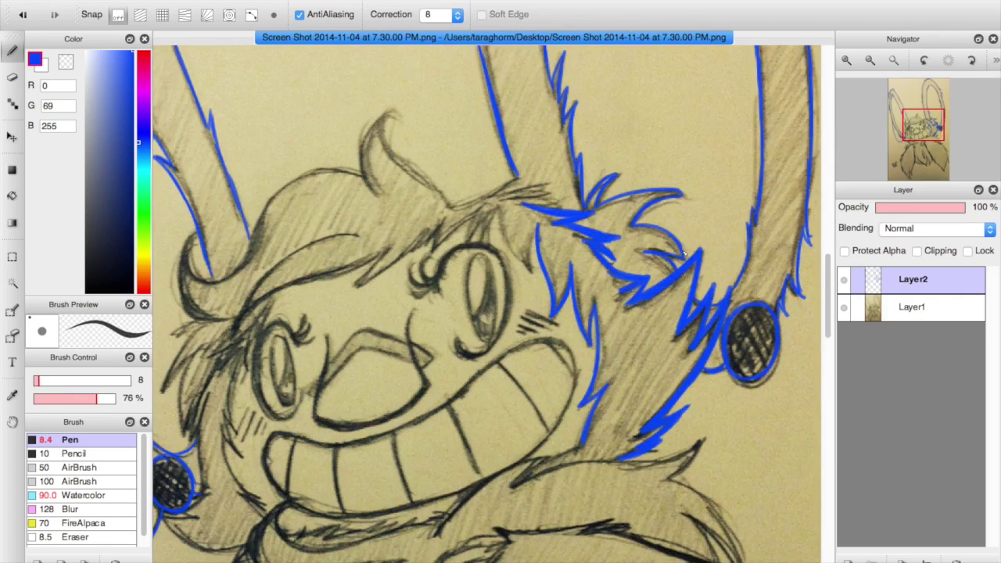
pyautogui.press('super+z')
pyautogui.press('super+z')
# Step: Trace the curl on top of the head and the hair line leading to the right ear
pyautogui.moveTo(497, 201); pyautogui.dragTo(441, 177)
pyautogui.moveTo(467, 189)
pyautogui.mouseDown()
pyautogui.moveTo(391, 166)
pyautogui.moveTo(413, 171)
pyautogui.mouseUp()
pyautogui.press('super+z')
pyautogui.moveTo(401, 113)
pyautogui.mouseDown()
pyautogui.moveTo(392, 154)
pyautogui.moveTo(491, 199)
pyautogui.mouseUp()
pyautogui.moveTo(401, 109)
pyautogui.mouseDown()
pyautogui.moveTo(359, 172)
pyautogui.moveTo(378, 193)
pyautogui.mouseUp()
# Step: Erase the lines where the hair meets the right ear and redraw the tufts there with the pen
pyautogui.click(12, 78)
pyautogui.moveTo(443, 177)
pyautogui.mouseDown()
pyautogui.moveTo(488, 197)
pyautogui.moveTo(513, 184)
pyautogui.moveTo(541, 197)
pyautogui.mouseUp()
pyautogui.press('b')
pyautogui.moveTo(434, 172); pyautogui.dragTo(487, 194)
# Step: Trace the hair outline around to the curl below the left ear, plus the fringe across the forehead
pyautogui.moveTo(904, 110); pyautogui.dragTo(889, 103)
pyautogui.moveTo(587, 274)
pyautogui.mouseDown()
pyautogui.moveTo(531, 281)
pyautogui.moveTo(446, 380)
pyautogui.mouseUp()
pyautogui.moveTo(426, 333)
pyautogui.mouseDown()
pyautogui.moveTo(405, 377)
pyautogui.moveTo(436, 421)
pyautogui.mouseUp()
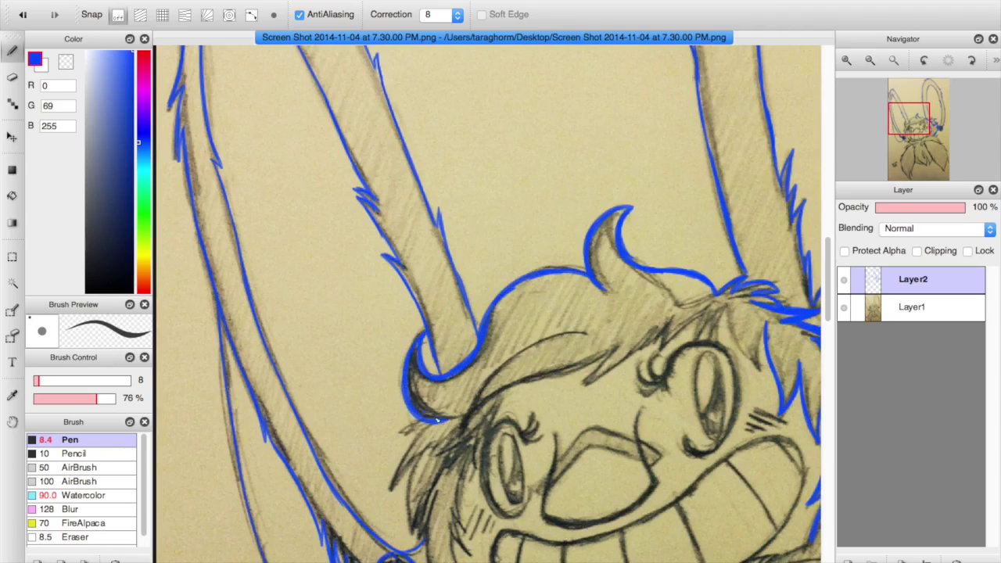
pyautogui.moveTo(586, 332)
pyautogui.mouseDown()
pyautogui.moveTo(518, 356)
pyautogui.moveTo(479, 393)
pyautogui.moveTo(461, 431)
pyautogui.moveTo(620, 348)
pyautogui.moveTo(603, 371)
pyautogui.moveTo(707, 326)
pyautogui.moveTo(737, 337)
pyautogui.moveTo(761, 368)
pyautogui.moveTo(759, 332)
pyautogui.mouseUp()
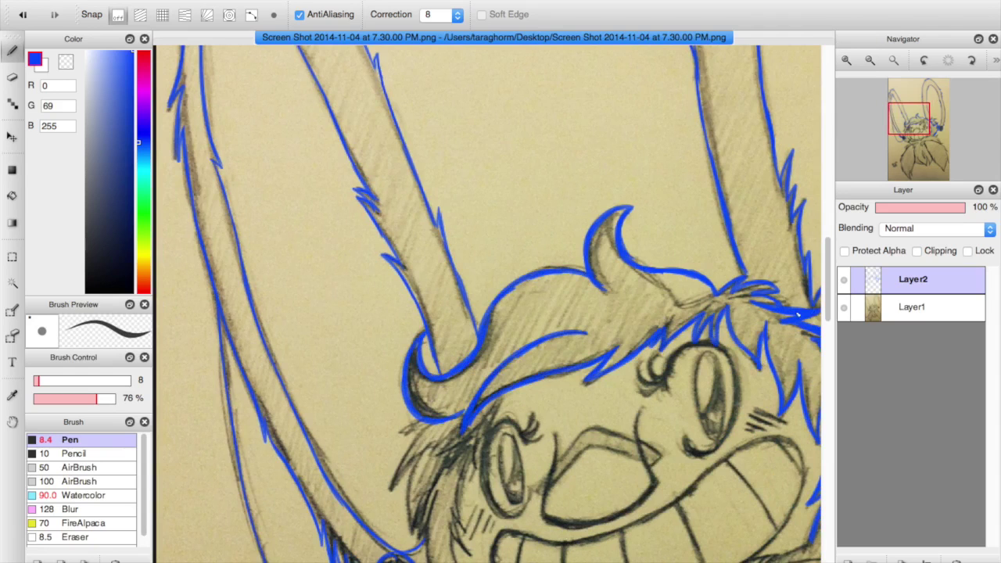
# Step: Trace the fur tufts on the left side of the head between the hair curl and the bead
pyautogui.scroll(-5, 822, 247)
pyautogui.hscroll(2, 822, 247)
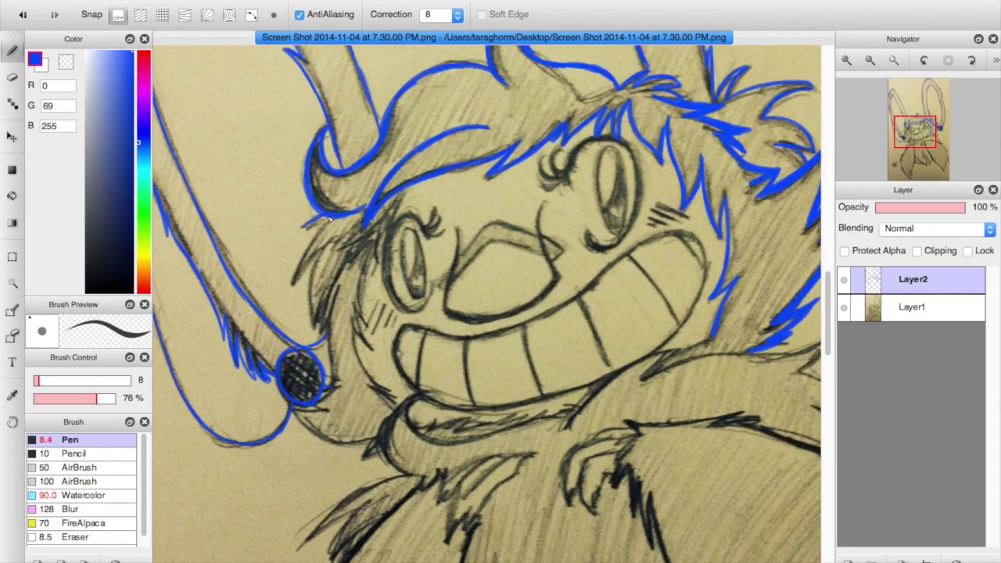
pyautogui.moveTo(305, 272); pyautogui.dragTo(318, 253)
pyautogui.moveTo(312, 280); pyautogui.dragTo(320, 317)
# Step: Trace the lower left cheek, the curled fold under the chin and the upper edge of the right shoulder
pyautogui.moveTo(335, 369)
pyautogui.mouseDown()
pyautogui.moveTo(338, 390)
pyautogui.moveTo(318, 410)
pyautogui.moveTo(412, 474)
pyautogui.mouseUp()
pyautogui.moveTo(385, 440)
pyautogui.mouseDown()
pyautogui.moveTo(411, 397)
pyautogui.moveTo(436, 440)
pyautogui.moveTo(565, 420)
pyautogui.moveTo(689, 345)
pyautogui.mouseUp()
pyautogui.moveTo(643, 383)
pyautogui.mouseDown()
pyautogui.moveTo(737, 351)
pyautogui.moveTo(797, 346)
pyautogui.mouseUp()
pyautogui.press('super+z')
pyautogui.moveTo(735, 352); pyautogui.dragTo(813, 346)
# Step: Trace the pointed tuft and outer edge of the right shoulder, with inner fur strokes at its lower end
pyautogui.click(927, 138)
pyautogui.moveTo(575, 257)
pyautogui.mouseDown()
pyautogui.moveTo(650, 237)
pyautogui.moveTo(618, 273)
pyautogui.moveTo(663, 308)
pyautogui.mouseUp()
pyautogui.press('super+z')
pyautogui.moveTo(618, 273); pyautogui.dragTo(686, 345)
pyautogui.moveTo(643, 288)
pyautogui.mouseDown()
pyautogui.moveTo(690, 365)
pyautogui.moveTo(640, 321)
pyautogui.mouseUp()
pyautogui.press('super+z')
pyautogui.moveTo(689, 365); pyautogui.dragTo(638, 313)
pyautogui.moveTo(638, 313); pyautogui.dragTo(664, 355)
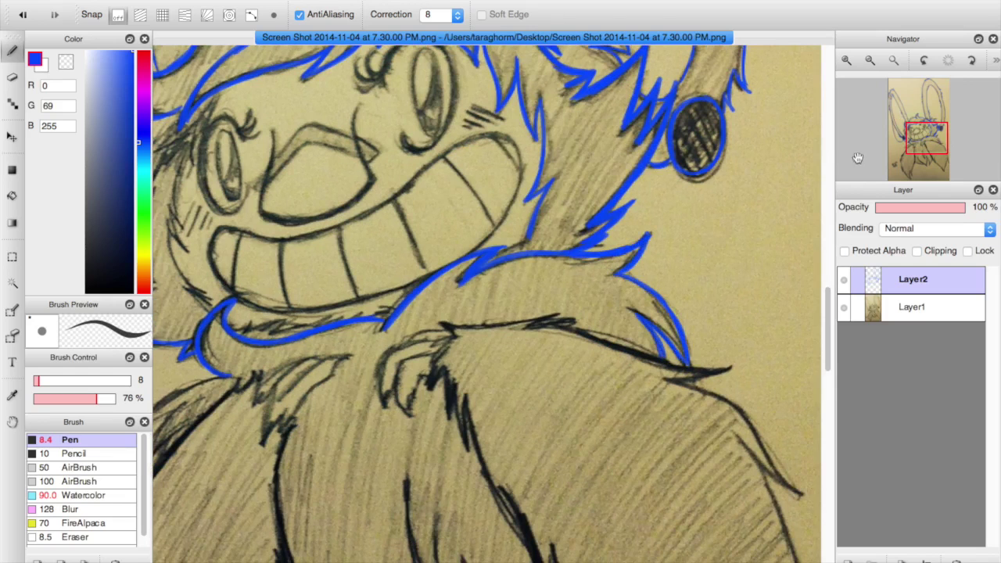
# Step: Trace the fur strip beneath the grin and the left contour of the face with its tufts
pyautogui.moveTo(914, 139); pyautogui.dragTo(909, 139)
pyautogui.click(916, 129)
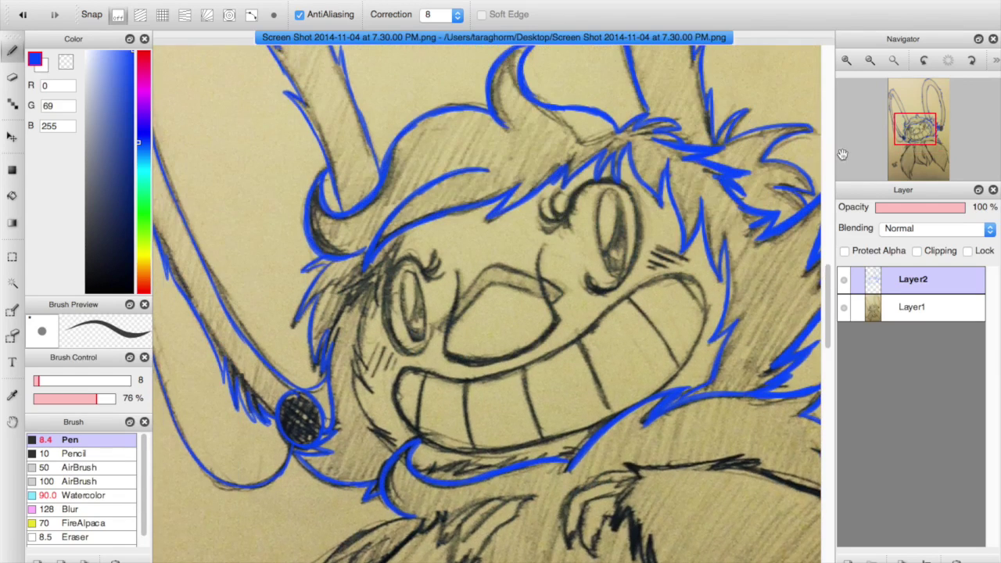
pyautogui.moveTo(457, 468); pyautogui.dragTo(591, 446)
pyautogui.moveTo(345, 284)
pyautogui.mouseDown()
pyautogui.moveTo(377, 271)
pyautogui.moveTo(400, 241)
pyautogui.mouseUp()
pyautogui.moveTo(376, 293)
pyautogui.mouseDown()
pyautogui.moveTo(379, 395)
pyautogui.moveTo(368, 415)
pyautogui.moveTo(390, 422)
pyautogui.moveTo(395, 441)
pyautogui.mouseUp()
# Step: Trace the thick outlines and eyelashes of both eyes
pyautogui.moveTo(383, 275)
pyautogui.mouseDown()
pyautogui.moveTo(384, 320)
pyautogui.moveTo(396, 341)
pyautogui.moveTo(427, 344)
pyautogui.mouseUp()
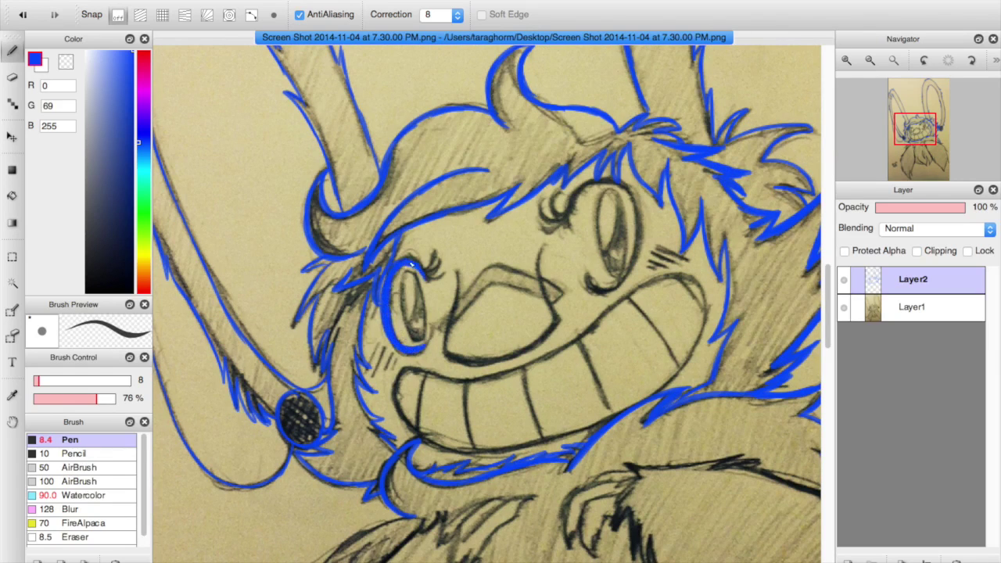
pyautogui.moveTo(424, 272); pyautogui.dragTo(442, 267)
pyautogui.moveTo(570, 208)
pyautogui.mouseDown()
pyautogui.moveTo(583, 185)
pyautogui.moveTo(619, 186)
pyautogui.mouseUp()
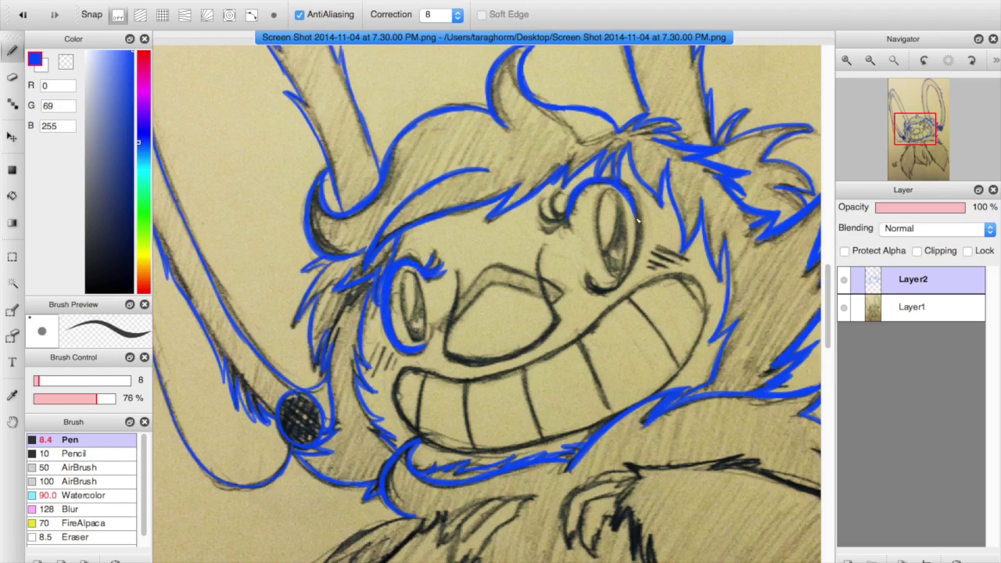
pyautogui.moveTo(640, 247)
pyautogui.mouseDown()
pyautogui.moveTo(623, 287)
pyautogui.moveTo(593, 286)
pyautogui.mouseUp()
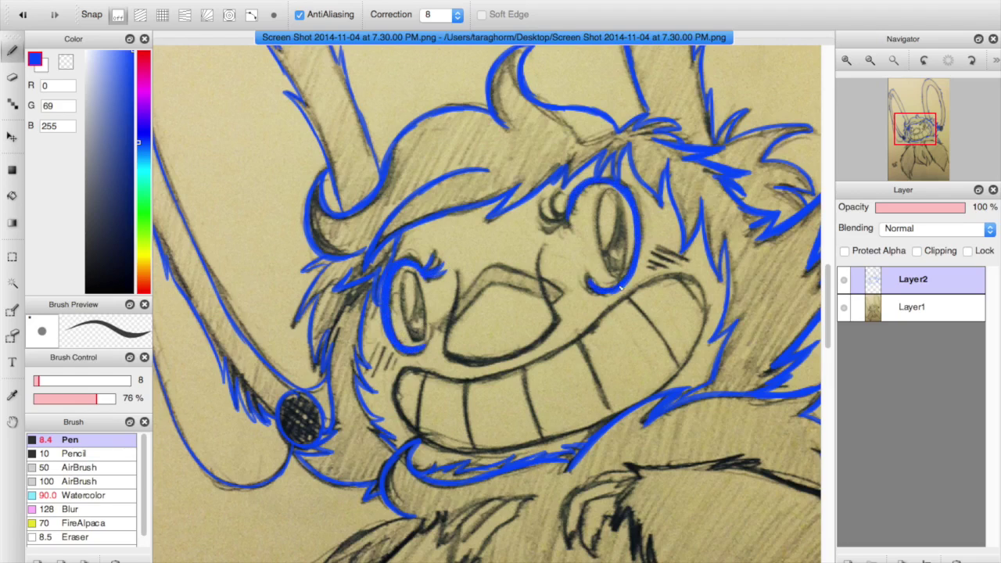
pyautogui.moveTo(571, 225)
pyautogui.mouseDown()
pyautogui.moveTo(569, 207)
pyautogui.moveTo(539, 234)
pyautogui.mouseUp()
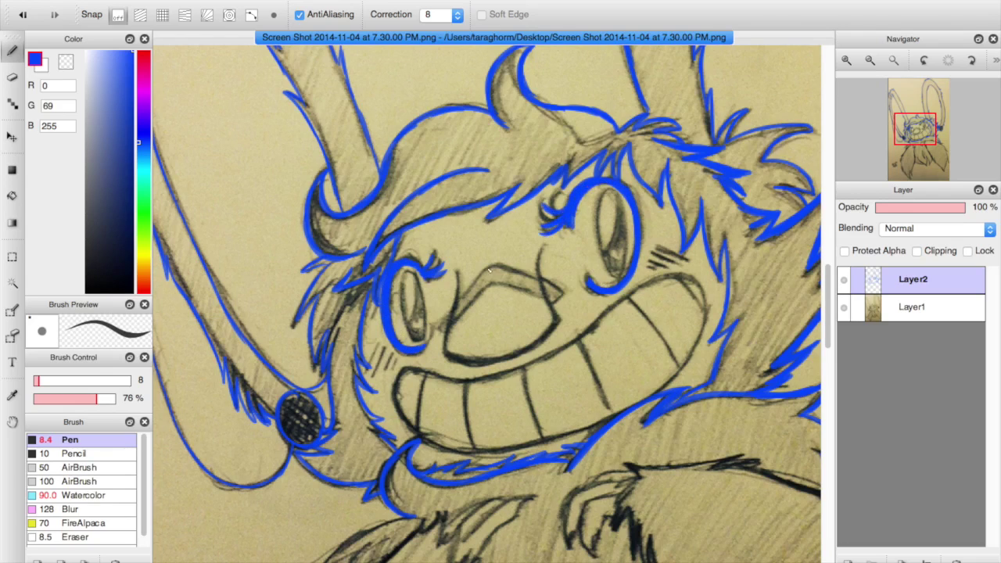
# Step: Reduce the pen size to 4 and draw the left eye's pupil with its shading and heart highlight
pyautogui.press('[')
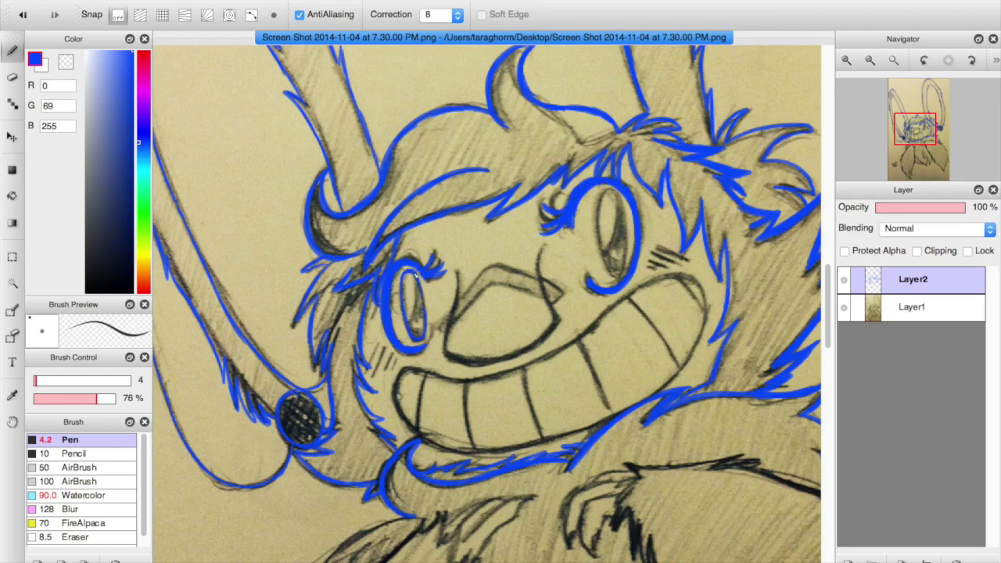
pyautogui.moveTo(411, 271); pyautogui.dragTo(416, 299)
pyautogui.click(846, 61)
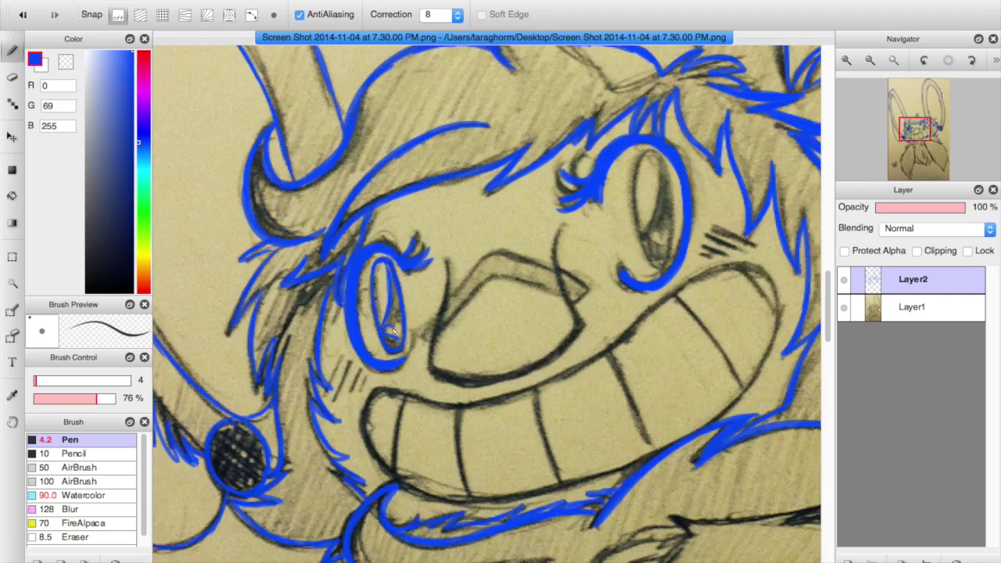
pyautogui.press('super+z')
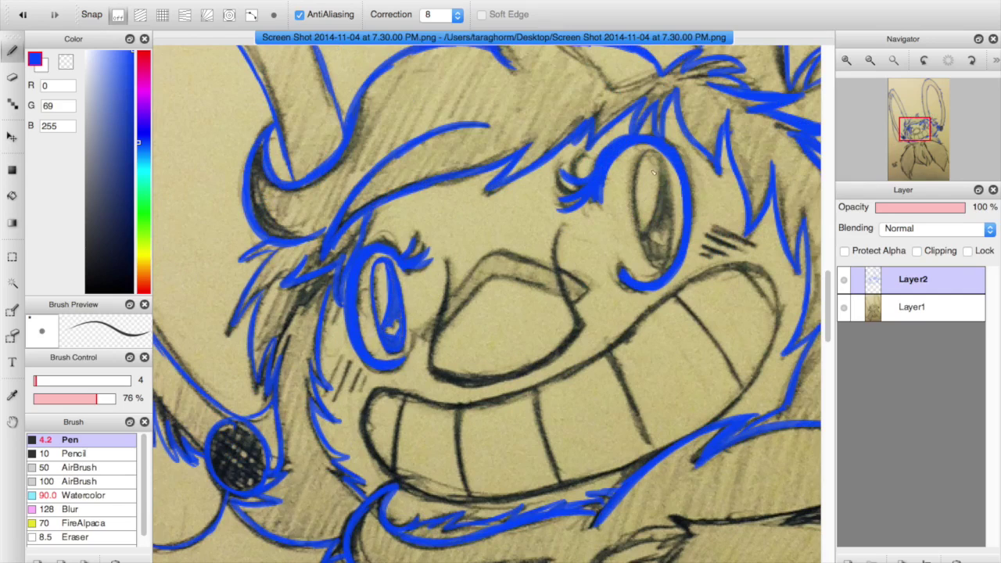
# Step: Draw and shade the right eye's pupil, and trace the small side corners of the nose bridge
pyautogui.moveTo(626, 180)
pyautogui.mouseDown()
pyautogui.moveTo(640, 249)
pyautogui.moveTo(671, 216)
pyautogui.moveTo(637, 153)
pyautogui.moveTo(626, 196)
pyautogui.mouseUp()
pyautogui.moveTo(639, 237); pyautogui.dragTo(648, 158)
pyautogui.moveTo(657, 241); pyautogui.dragTo(667, 235)
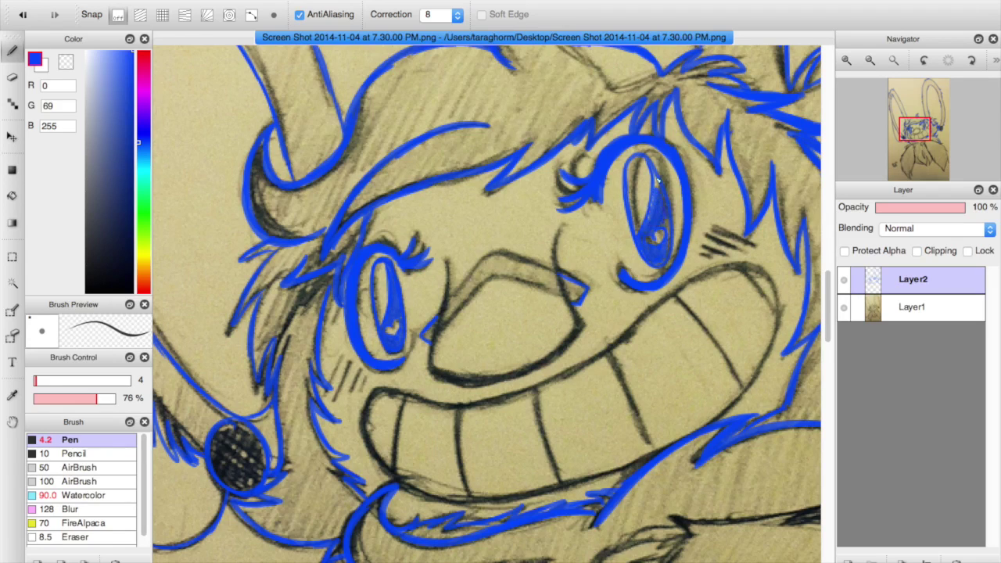
# Step: Clean up the heart-shaped highlights in both pupils with the eraser at size 5
pyautogui.click(12, 79)
pyautogui.click(847, 61)
pyautogui.click(36, 381)
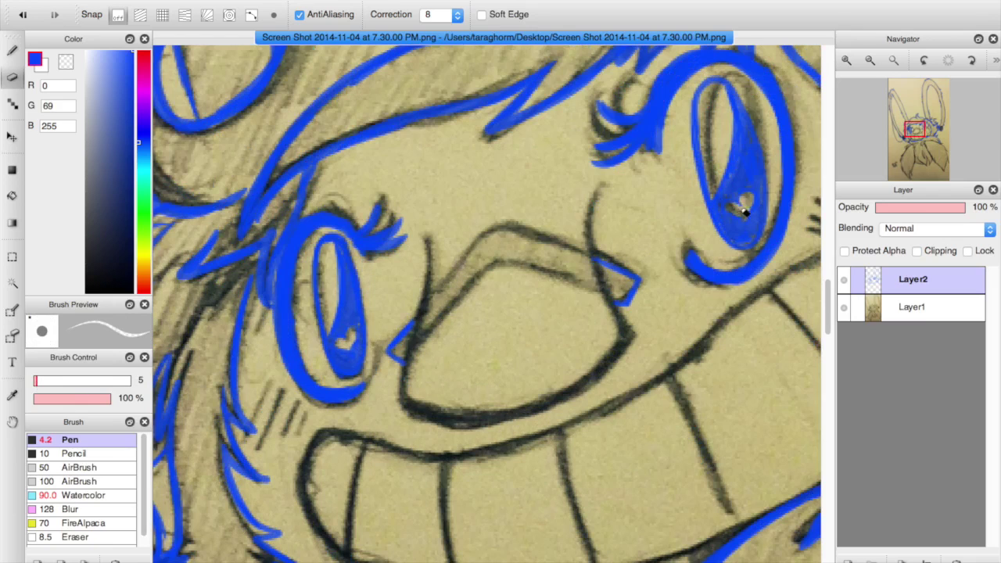
# Step: Trace the nose with the pen, including its side lines, thickened lower edge and angular bridge
pyautogui.press('b')
pyautogui.moveTo(426, 233); pyautogui.dragTo(407, 392)
pyautogui.moveTo(624, 341)
pyautogui.mouseDown()
pyautogui.moveTo(555, 395)
pyautogui.moveTo(409, 406)
pyautogui.mouseUp()
pyautogui.moveTo(622, 346); pyautogui.dragTo(560, 392)
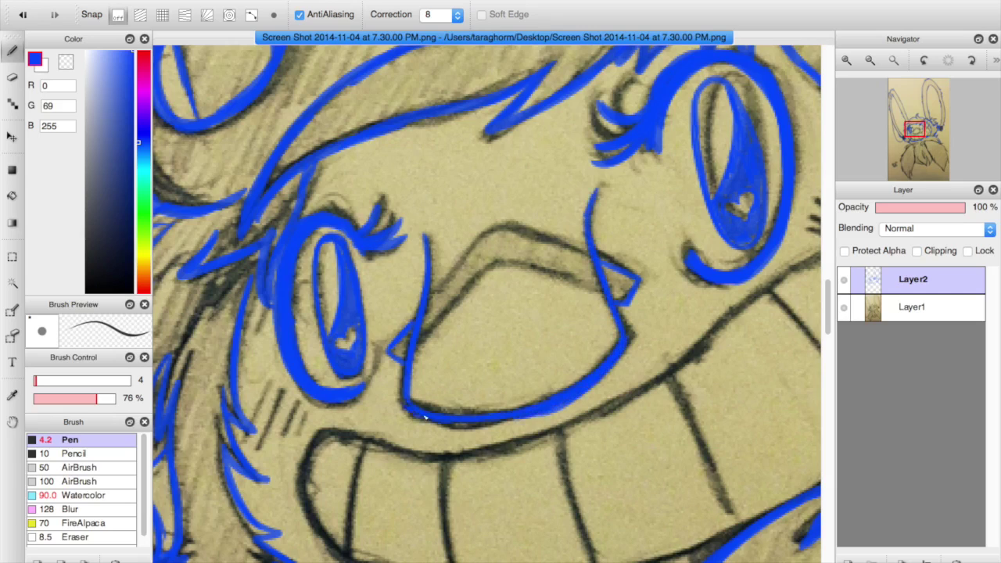
pyautogui.moveTo(461, 425)
pyautogui.mouseDown()
pyautogui.moveTo(563, 401)
pyautogui.moveTo(507, 425)
pyautogui.moveTo(447, 421)
pyautogui.moveTo(542, 416)
pyautogui.moveTo(618, 365)
pyautogui.mouseUp()
pyautogui.moveTo(480, 238); pyautogui.dragTo(437, 294)
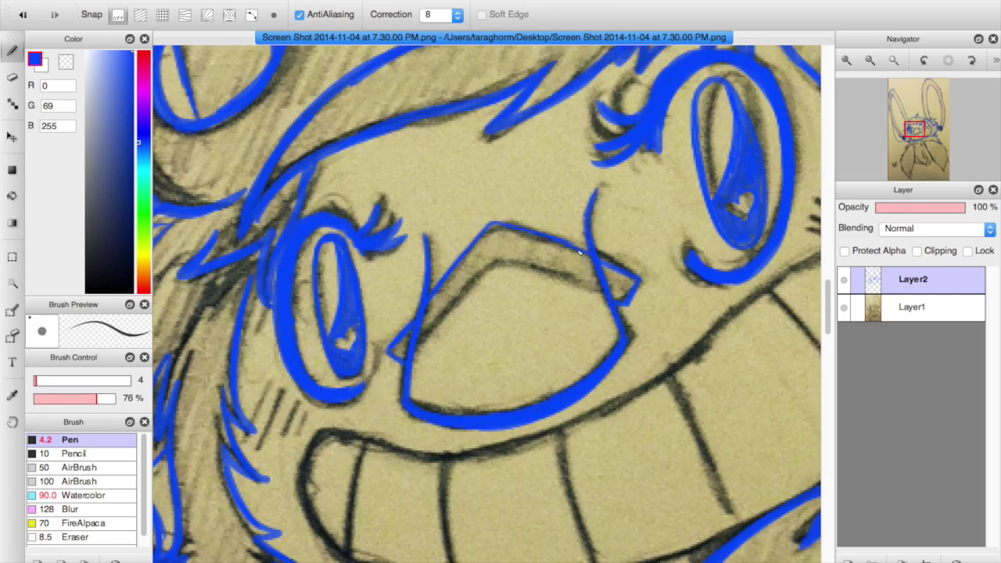
# Step: Trace the nose bridge's inner line, the left cheek's hatch marks and the left end of the mouth
pyautogui.moveTo(594, 289); pyautogui.dragTo(559, 272)
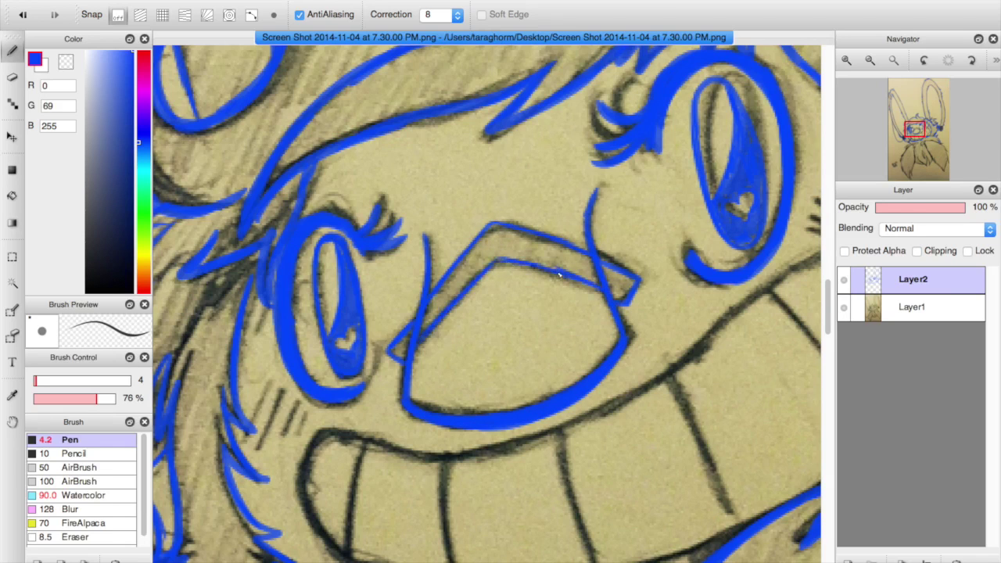
pyautogui.moveTo(914, 132)
pyautogui.mouseDown()
pyautogui.moveTo(902, 140)
pyautogui.moveTo(931, 128)
pyautogui.moveTo(914, 137)
pyautogui.mouseUp()
pyautogui.moveTo(370, 220); pyautogui.dragTo(370, 314)
pyautogui.moveTo(354, 280); pyautogui.dragTo(435, 371)
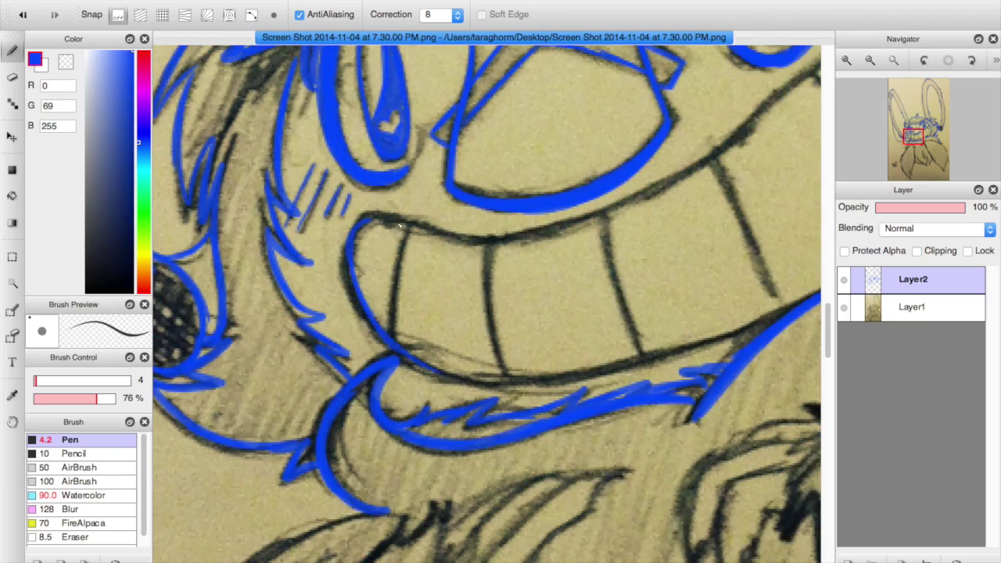
# Step: Trace the two leftmost tooth dividers and the lower and upper edges of the grinning mouth
pyautogui.moveTo(410, 227); pyautogui.dragTo(393, 335)
pyautogui.moveTo(491, 242); pyautogui.dragTo(505, 373)
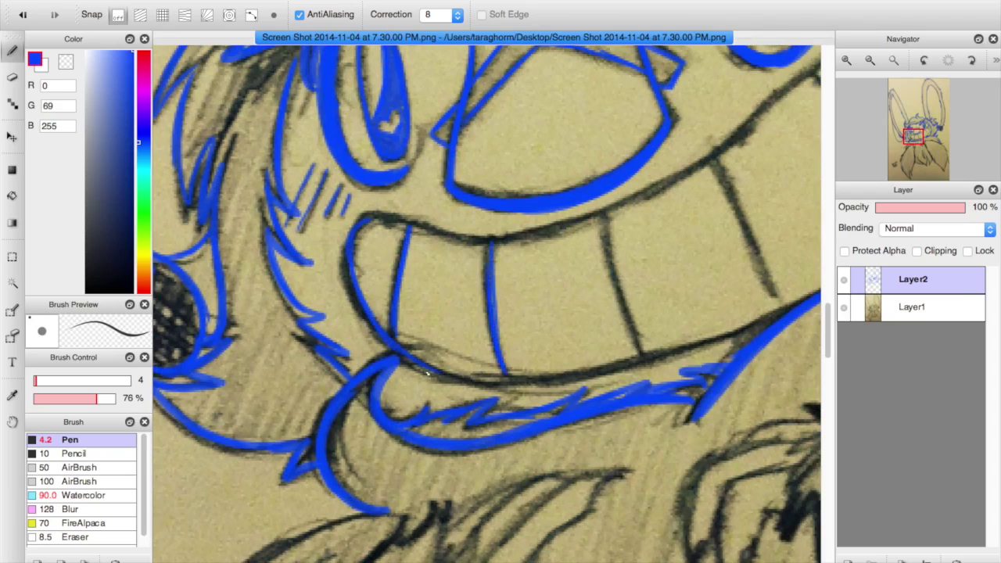
pyautogui.moveTo(428, 367)
pyautogui.mouseDown()
pyautogui.moveTo(570, 380)
pyautogui.moveTo(817, 302)
pyautogui.mouseUp()
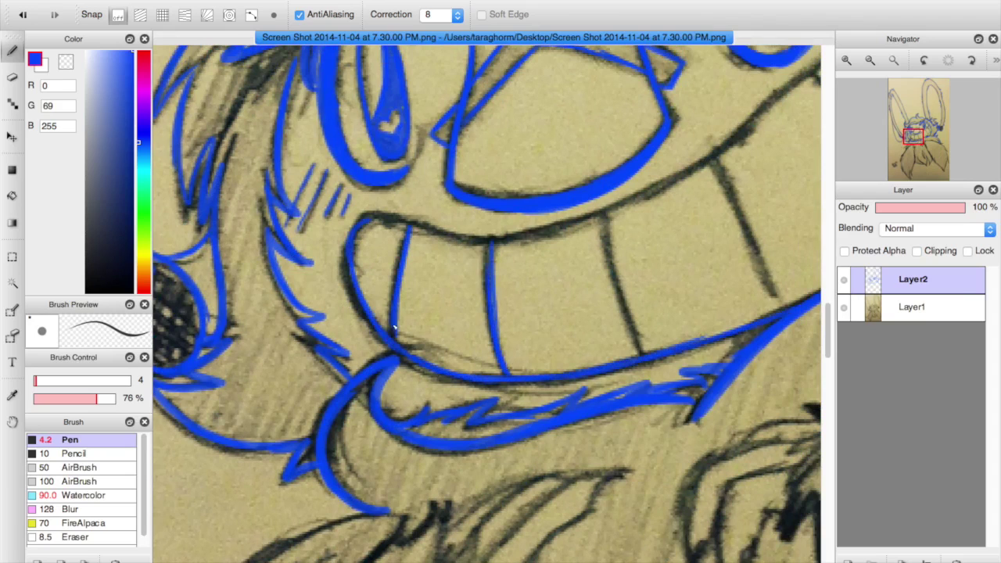
pyautogui.moveTo(403, 216)
pyautogui.mouseDown()
pyautogui.moveTo(461, 233)
pyautogui.moveTo(560, 225)
pyautogui.moveTo(706, 166)
pyautogui.mouseUp()
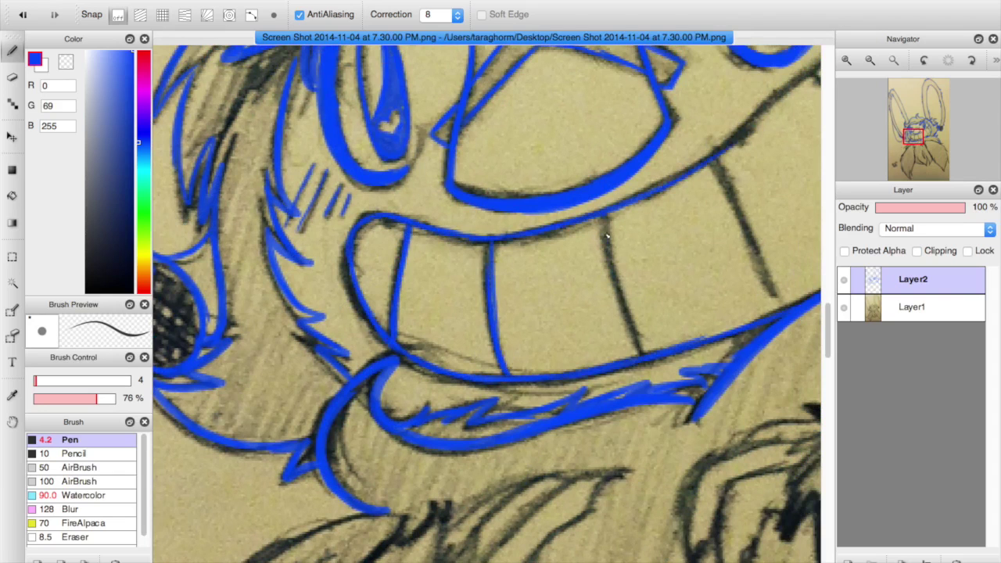
# Step: Trace the right half of the mouth, including the remaining tooth dividers and the rounded corner with its inner line
pyautogui.moveTo(911, 139); pyautogui.dragTo(921, 133)
pyautogui.moveTo(476, 227); pyautogui.dragTo(538, 365)
pyautogui.moveTo(532, 174); pyautogui.dragTo(616, 116)
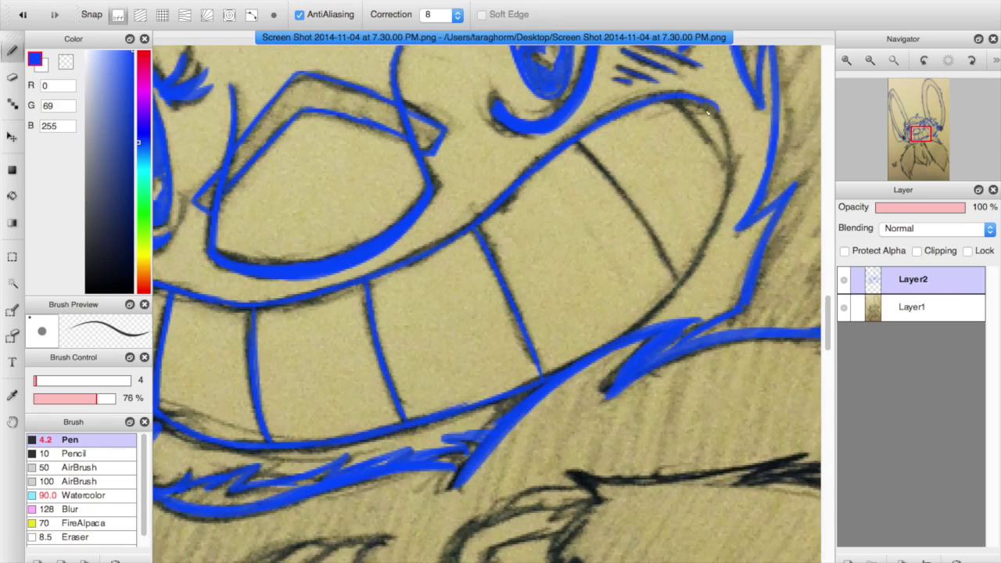
pyautogui.moveTo(714, 112)
pyautogui.mouseDown()
pyautogui.moveTo(730, 168)
pyautogui.moveTo(721, 214)
pyautogui.moveTo(654, 311)
pyautogui.moveTo(630, 329)
pyautogui.mouseUp()
pyautogui.moveTo(565, 153)
pyautogui.mouseDown()
pyautogui.moveTo(625, 244)
pyautogui.moveTo(570, 154)
pyautogui.moveTo(630, 233)
pyautogui.moveTo(621, 204)
pyautogui.moveTo(658, 293)
pyautogui.mouseUp()
pyautogui.press('super+z')
pyautogui.moveTo(642, 258); pyautogui.dragTo(660, 302)
pyautogui.press('super+z')
pyautogui.moveTo(656, 106)
pyautogui.mouseDown()
pyautogui.moveTo(708, 203)
pyautogui.moveTo(727, 190)
pyautogui.mouseUp()
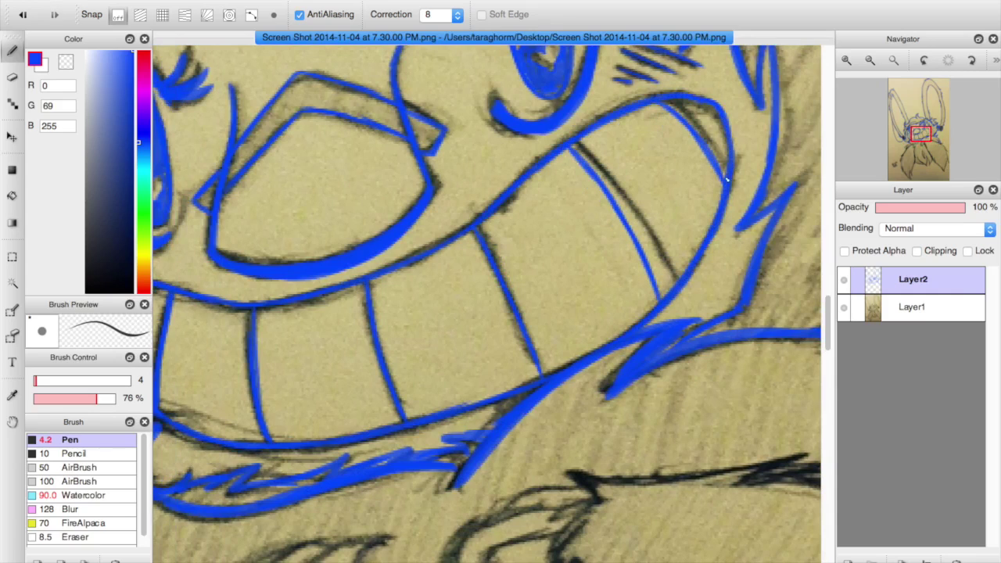
# Step: Set the pen size to 8 and trace the body's left side and the fur strands on the upper chest
pyautogui.click(871, 61)
pyautogui.moveTo(911, 108); pyautogui.dragTo(913, 144)
pyautogui.click(37, 381)
pyautogui.moveTo(432, 251)
pyautogui.mouseDown()
pyautogui.moveTo(332, 286)
pyautogui.moveTo(212, 387)
pyautogui.moveTo(303, 332)
pyautogui.mouseUp()
pyautogui.press('super+z')
pyautogui.moveTo(266, 325)
pyautogui.mouseDown()
pyautogui.moveTo(219, 376)
pyautogui.moveTo(266, 418)
pyautogui.moveTo(287, 399)
pyautogui.moveTo(266, 462)
pyautogui.mouseUp()
pyautogui.moveTo(917, 135); pyautogui.dragTo(923, 156)
pyautogui.moveTo(435, 88)
pyautogui.mouseDown()
pyautogui.moveTo(453, 245)
pyautogui.moveTo(505, 324)
pyautogui.mouseUp()
pyautogui.moveTo(494, 173); pyautogui.dragTo(498, 287)
pyautogui.moveTo(545, 252)
pyautogui.mouseDown()
pyautogui.moveTo(579, 374)
pyautogui.moveTo(563, 536)
pyautogui.mouseUp()
# Step: Trace the long curved edge and the pointed central fur tufts at the bottom of the chest
pyautogui.moveTo(283, 266)
pyautogui.mouseDown()
pyautogui.moveTo(297, 329)
pyautogui.moveTo(541, 562)
pyautogui.mouseUp()
pyautogui.moveTo(923, 155); pyautogui.dragTo(925, 160)
pyautogui.press('super+z')
pyautogui.moveTo(216, 157)
pyautogui.mouseDown()
pyautogui.moveTo(398, 378)
pyautogui.moveTo(499, 469)
pyautogui.mouseUp()
pyautogui.moveTo(483, 150)
pyautogui.mouseDown()
pyautogui.moveTo(586, 389)
pyautogui.moveTo(583, 413)
pyautogui.mouseUp()
pyautogui.moveTo(671, 258); pyautogui.dragTo(576, 457)
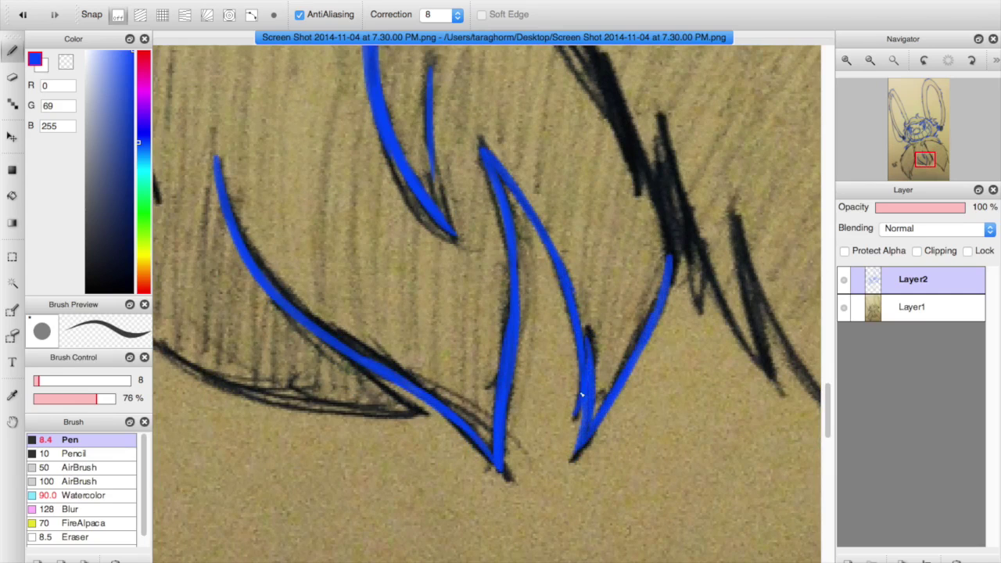
# Step: Trace the pointed fur tuft at the chest's lower left and join it to the central curve
pyautogui.moveTo(899, 162); pyautogui.dragTo(886, 161)
pyautogui.moveTo(551, 316)
pyautogui.mouseDown()
pyautogui.moveTo(619, 380)
pyautogui.moveTo(757, 401)
pyautogui.mouseUp()
pyautogui.moveTo(901, 167)
pyautogui.mouseDown()
pyautogui.moveTo(885, 179)
pyautogui.moveTo(910, 174)
pyautogui.mouseUp()
pyautogui.press('super+z')
pyautogui.moveTo(293, 363); pyautogui.dragTo(493, 394)
pyautogui.moveTo(493, 394); pyautogui.dragTo(405, 330)
pyautogui.moveTo(405, 331)
pyautogui.mouseDown()
pyautogui.moveTo(539, 429)
pyautogui.moveTo(567, 211)
pyautogui.mouseUp()
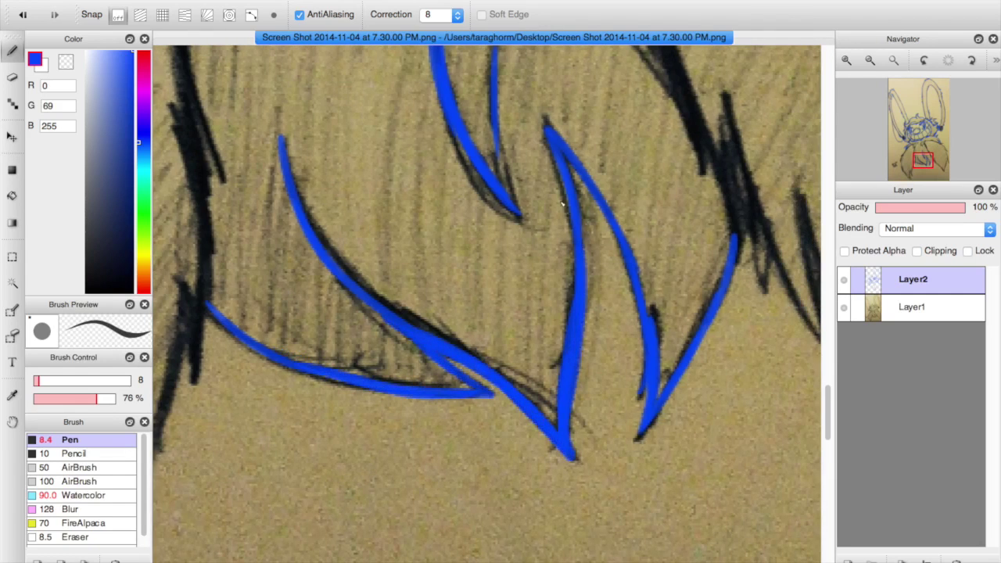
# Step: Thicken the lines of the pointed tuft at the chest's lower right
pyautogui.moveTo(557, 148)
pyautogui.mouseDown()
pyautogui.moveTo(618, 278)
pyautogui.moveTo(641, 426)
pyautogui.mouseUp()
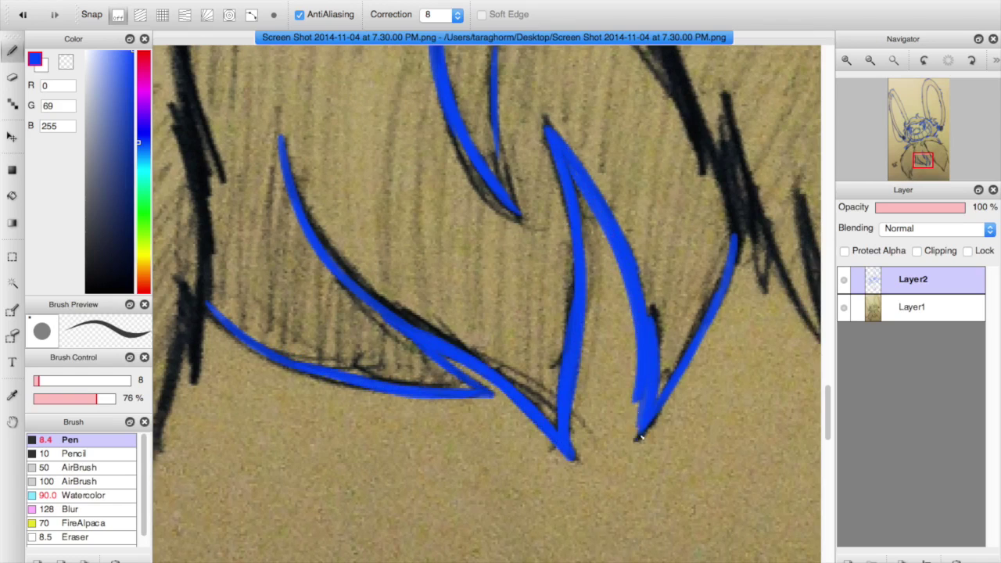
pyautogui.moveTo(647, 384); pyautogui.dragTo(641, 429)
pyautogui.moveTo(643, 429)
pyautogui.mouseDown()
pyautogui.moveTo(678, 388)
pyautogui.moveTo(732, 270)
pyautogui.mouseUp()
# Step: Trace the upper sides and the jagged outer edge of the left furry limb down to its tip
pyautogui.moveTo(923, 161)
pyautogui.mouseDown()
pyautogui.moveTo(903, 154)
pyautogui.moveTo(910, 149)
pyautogui.mouseUp()
pyautogui.moveTo(492, 166)
pyautogui.mouseDown()
pyautogui.moveTo(554, 108)
pyautogui.moveTo(604, 204)
pyautogui.moveTo(594, 301)
pyautogui.moveTo(616, 516)
pyautogui.moveTo(632, 549)
pyautogui.mouseUp()
pyautogui.moveTo(494, 157)
pyautogui.mouseDown()
pyautogui.moveTo(297, 384)
pyautogui.moveTo(223, 488)
pyautogui.moveTo(264, 468)
pyautogui.mouseUp()
pyautogui.click(870, 60)
pyautogui.moveTo(906, 157); pyautogui.dragTo(904, 160)
pyautogui.moveTo(406, 265)
pyautogui.mouseDown()
pyautogui.moveTo(387, 352)
pyautogui.moveTo(413, 303)
pyautogui.moveTo(418, 371)
pyautogui.moveTo(407, 412)
pyautogui.moveTo(439, 538)
pyautogui.mouseUp()
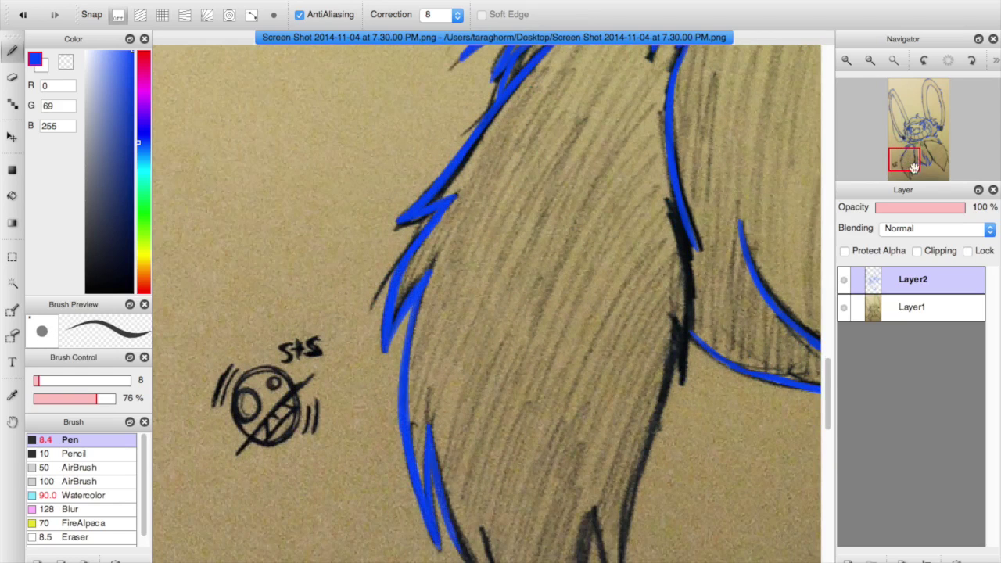
pyautogui.scroll(-5, 439, 538)
pyautogui.hscroll(3, 438, 538)
pyautogui.moveTo(396, 380)
pyautogui.mouseDown()
pyautogui.moveTo(426, 469)
pyautogui.moveTo(526, 554)
pyautogui.mouseUp()
# Step: Trace the inner edge of the left furry limb and the split tufts at its tip
pyautogui.scroll(4, 604, 310)
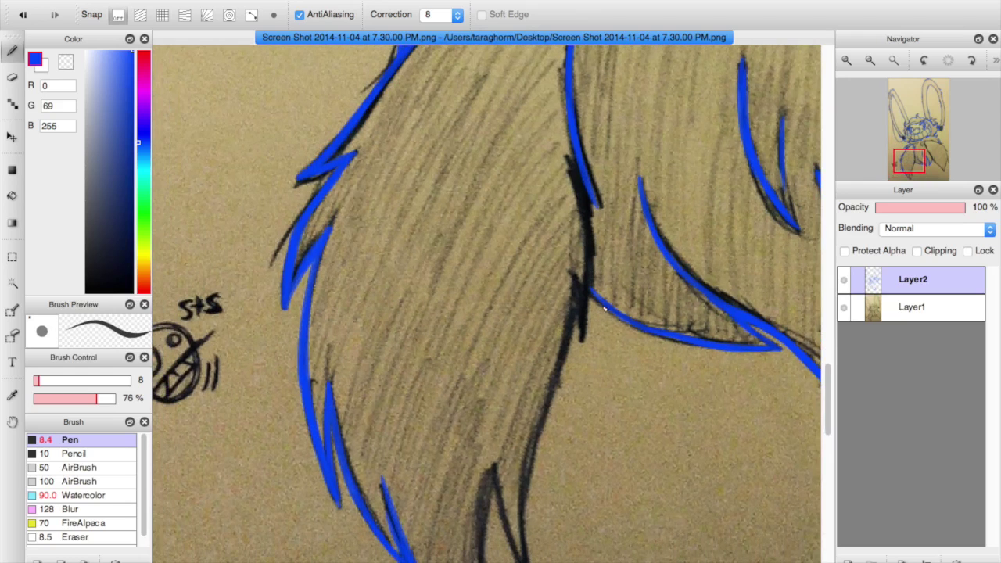
pyautogui.moveTo(580, 186)
pyautogui.mouseDown()
pyautogui.moveTo(591, 227)
pyautogui.moveTo(583, 313)
pyautogui.moveTo(586, 282)
pyautogui.moveTo(546, 420)
pyautogui.moveTo(550, 512)
pyautogui.moveTo(522, 518)
pyautogui.mouseUp()
pyautogui.click(908, 172)
pyautogui.moveTo(547, 239)
pyautogui.mouseDown()
pyautogui.moveTo(539, 336)
pyautogui.moveTo(574, 432)
pyautogui.mouseUp()
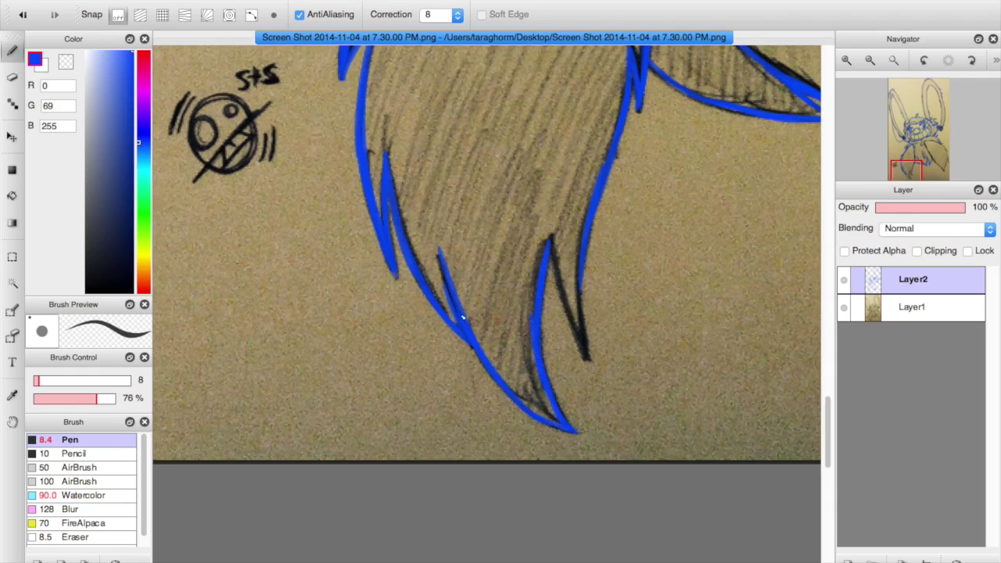
pyautogui.moveTo(551, 240); pyautogui.dragTo(591, 362)
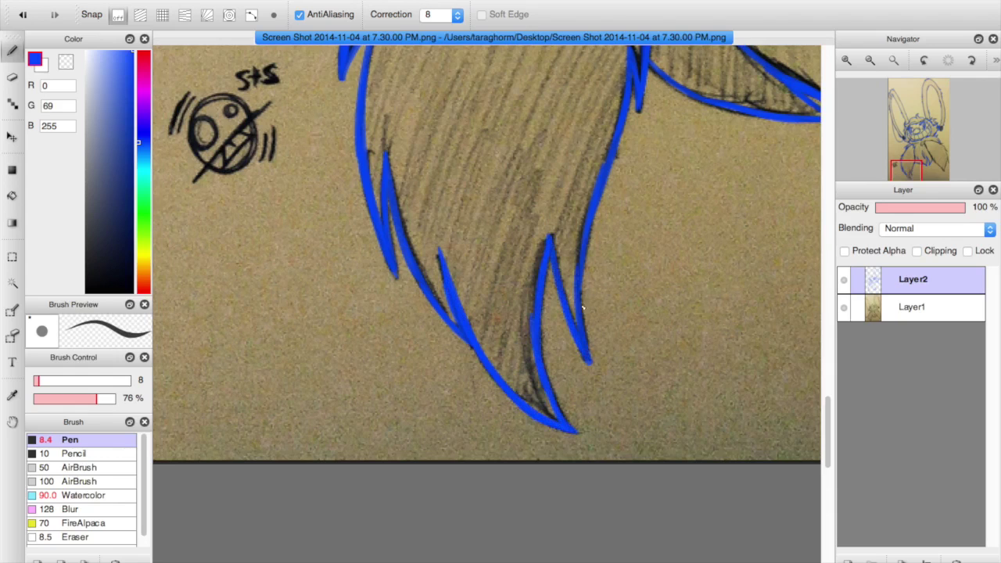
# Step: Trace the inner edge of the right furry limb with its jagged lower tufts
pyautogui.moveTo(918, 127); pyautogui.dragTo(927, 151)
pyautogui.moveTo(443, 108)
pyautogui.mouseDown()
pyautogui.moveTo(452, 191)
pyautogui.moveTo(568, 397)
pyautogui.moveTo(550, 337)
pyautogui.moveTo(606, 471)
pyautogui.moveTo(655, 534)
pyautogui.mouseUp()
pyautogui.moveTo(618, 474)
pyautogui.mouseDown()
pyautogui.moveTo(664, 550)
pyautogui.moveTo(644, 449)
pyautogui.moveTo(694, 559)
pyautogui.mouseUp()
pyautogui.press('super+z')
pyautogui.click(938, 157)
pyautogui.moveTo(462, 402); pyautogui.dragTo(579, 558)
pyautogui.moveTo(552, 477); pyautogui.dragTo(578, 554)
# Step: Trace the pointed tip and the lower outer edge of the right furry limb
pyautogui.click(937, 168)
pyautogui.moveTo(583, 275); pyautogui.dragTo(618, 349)
pyautogui.moveTo(618, 349)
pyautogui.mouseDown()
pyautogui.moveTo(631, 237)
pyautogui.moveTo(683, 62)
pyautogui.mouseUp()
pyautogui.moveTo(683, 62); pyautogui.dragTo(708, 145)
pyautogui.moveTo(941, 150); pyautogui.dragTo(941, 157)
pyautogui.moveTo(566, 128); pyautogui.dragTo(647, 329)
pyautogui.moveTo(623, 232)
pyautogui.mouseDown()
pyautogui.moveTo(659, 408)
pyautogui.moveTo(623, 319)
pyautogui.mouseUp()
pyautogui.moveTo(624, 319); pyautogui.dragTo(598, 441)
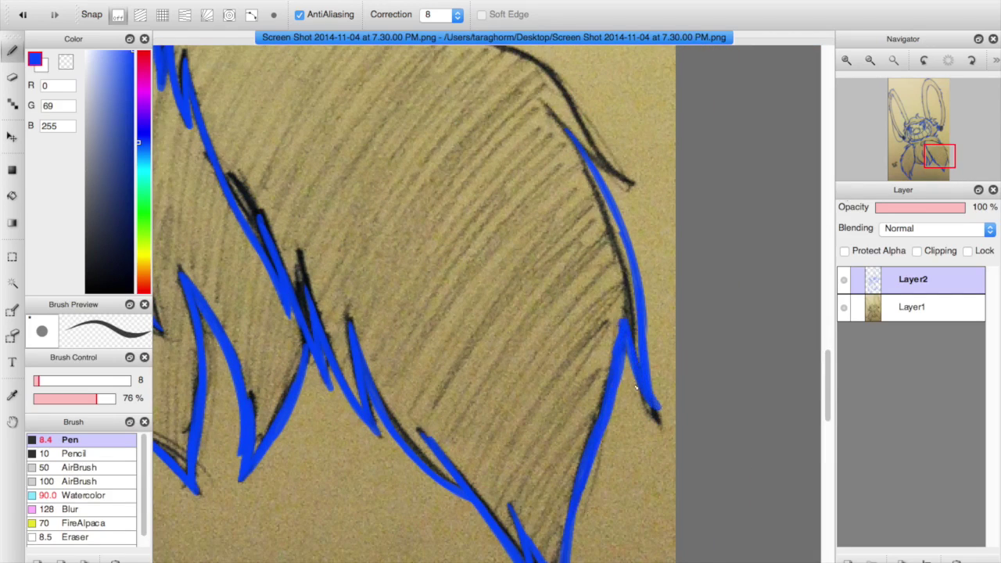
# Step: Trace the upper outer edge and the top contour of the right furry limb
pyautogui.moveTo(938, 157); pyautogui.dragTo(934, 151)
pyautogui.moveTo(568, 160)
pyautogui.mouseDown()
pyautogui.moveTo(649, 192)
pyautogui.moveTo(751, 310)
pyautogui.mouseUp()
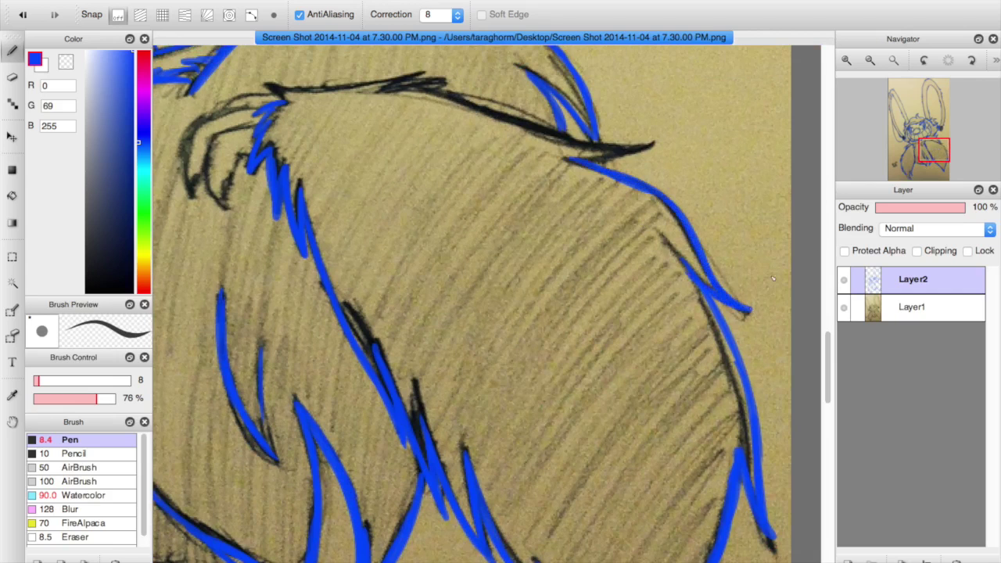
pyautogui.moveTo(935, 151); pyautogui.dragTo(934, 146)
pyautogui.moveTo(301, 219)
pyautogui.mouseDown()
pyautogui.moveTo(286, 203)
pyautogui.moveTo(413, 191)
pyautogui.moveTo(599, 252)
pyautogui.moveTo(673, 257)
pyautogui.mouseUp()
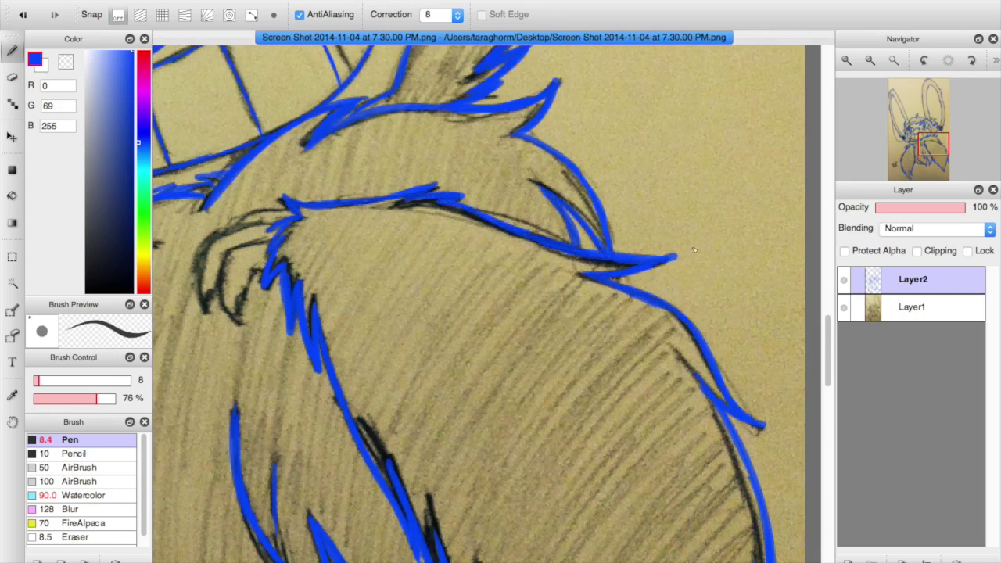
# Step: Reduce the pen size to 3 and trace the small fur tufts beneath the neck
pyautogui.moveTo(921, 144); pyautogui.dragTo(916, 151)
pyautogui.click(36, 380)
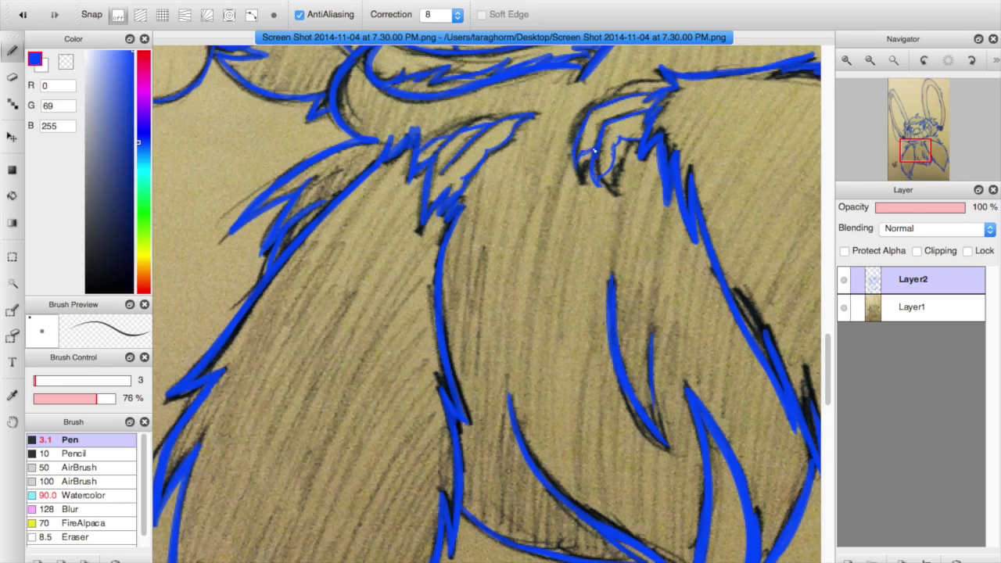
# Step: Compare the whole line art with and without the photographed sketch, leaving Layer1 hidden
pyautogui.click(844, 308)
pyautogui.moveTo(913, 152); pyautogui.dragTo(914, 144)
pyautogui.click(894, 60)
pyautogui.click(845, 309)
pyautogui.click(845, 309)
pyautogui.click(845, 309)
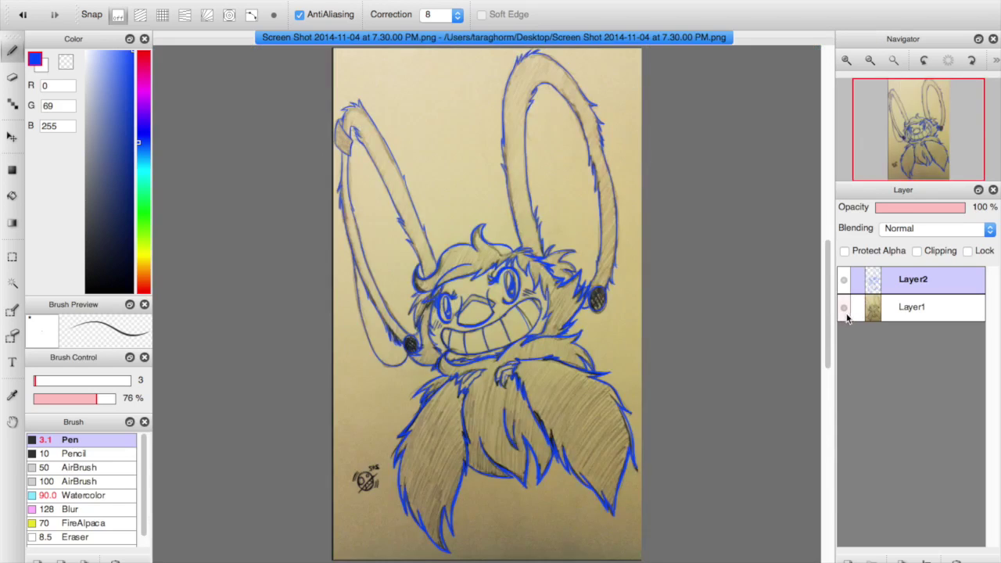
pyautogui.click(845, 309)
pyautogui.click(845, 309)
pyautogui.click(845, 309)
# Step: Set the pen size to 9 and thicken the hair fringe above the eyes
pyautogui.click(846, 61)
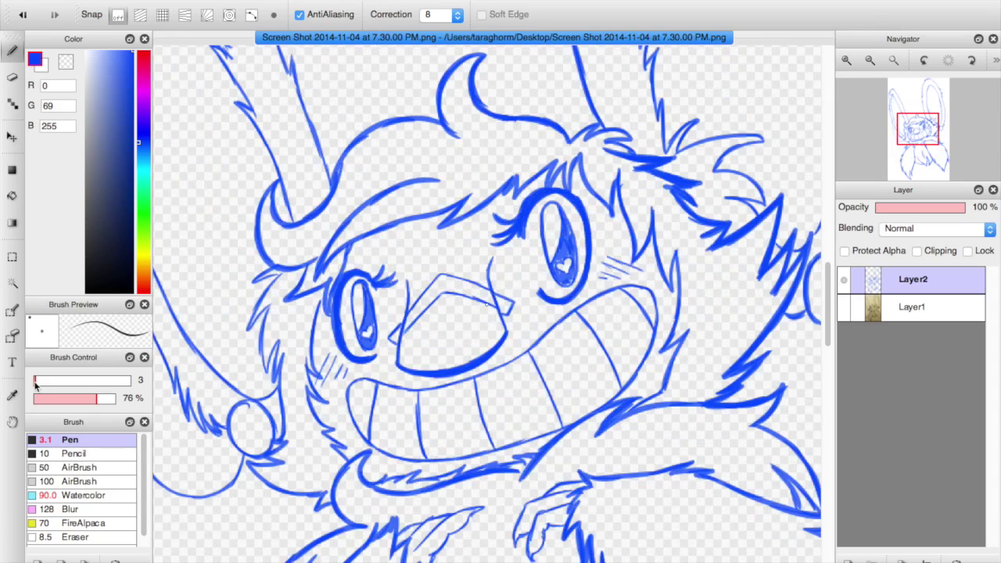
pyautogui.moveTo(34, 386); pyautogui.dragTo(38, 386)
pyautogui.moveTo(345, 270); pyautogui.dragTo(349, 247)
pyautogui.moveTo(370, 233); pyautogui.dragTo(317, 279)
pyautogui.moveTo(318, 276)
pyautogui.mouseDown()
pyautogui.moveTo(362, 212)
pyautogui.moveTo(401, 190)
pyautogui.mouseUp()
pyautogui.moveTo(381, 233)
pyautogui.mouseDown()
pyautogui.moveTo(534, 170)
pyautogui.moveTo(575, 194)
pyautogui.mouseUp()
# Step: Thicken the jagged fur along the right side of the face beside the right eye and cheek
pyautogui.moveTo(580, 155)
pyautogui.mouseDown()
pyautogui.moveTo(613, 213)
pyautogui.moveTo(619, 174)
pyautogui.mouseUp()
pyautogui.press('super+z')
pyautogui.moveTo(612, 214); pyautogui.dragTo(618, 172)
pyautogui.moveTo(613, 214); pyautogui.dragTo(619, 174)
pyautogui.moveTo(619, 176)
pyautogui.mouseDown()
pyautogui.moveTo(635, 258)
pyautogui.moveTo(653, 210)
pyautogui.moveTo(672, 290)
pyautogui.mouseUp()
pyautogui.moveTo(672, 290); pyautogui.dragTo(677, 252)
pyautogui.press('super+z')
pyautogui.moveTo(678, 252)
pyautogui.mouseDown()
pyautogui.moveTo(678, 317)
pyautogui.moveTo(663, 354)
pyautogui.mouseUp()
pyautogui.moveTo(690, 332); pyautogui.dragTo(665, 389)
# Step: Thicken the outline of the grinning mouth, redoing uneven strokes along the upper edge
pyautogui.click(846, 61)
pyautogui.moveTo(553, 359)
pyautogui.mouseDown()
pyautogui.moveTo(667, 283)
pyautogui.moveTo(701, 287)
pyautogui.moveTo(711, 314)
pyautogui.moveTo(689, 396)
pyautogui.mouseUp()
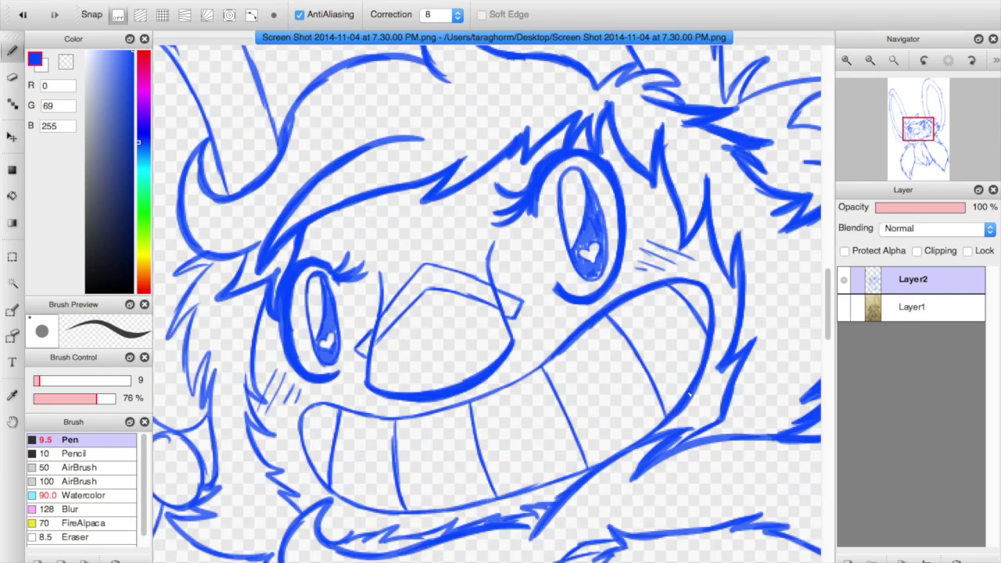
pyautogui.moveTo(338, 409)
pyautogui.mouseDown()
pyautogui.moveTo(302, 421)
pyautogui.moveTo(348, 500)
pyautogui.moveTo(374, 505)
pyautogui.moveTo(537, 482)
pyautogui.moveTo(615, 454)
pyautogui.moveTo(405, 418)
pyautogui.mouseUp()
pyautogui.press('super+z')
pyautogui.moveTo(329, 406)
pyautogui.mouseDown()
pyautogui.moveTo(443, 417)
pyautogui.moveTo(566, 351)
pyautogui.mouseUp()
pyautogui.press('super+z')
pyautogui.press('super+z')
pyautogui.moveTo(491, 397)
pyautogui.mouseDown()
pyautogui.moveTo(568, 349)
pyautogui.moveTo(548, 363)
pyautogui.mouseUp()
pyautogui.press('super+z')
pyautogui.moveTo(453, 410); pyautogui.dragTo(499, 396)
pyautogui.press('super+z')
pyautogui.moveTo(460, 407); pyautogui.dragTo(513, 388)
pyautogui.press('super+z')
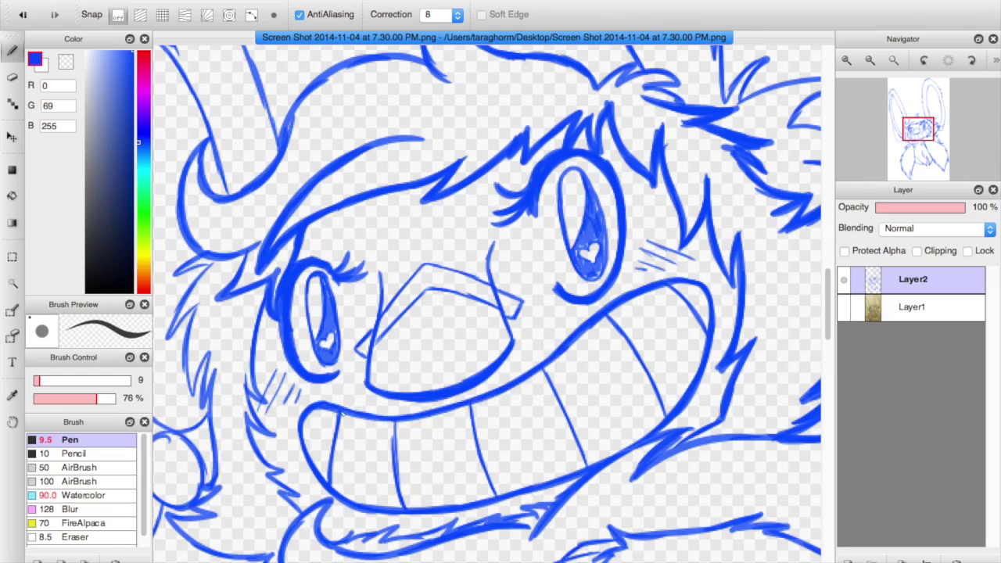
# Step: Thicken the tooth dividers and the inner corner line of the mouth
pyautogui.moveTo(339, 414); pyautogui.dragTo(330, 479)
pyautogui.moveTo(391, 422); pyautogui.dragTo(405, 507)
pyautogui.moveTo(469, 404); pyautogui.dragTo(501, 496)
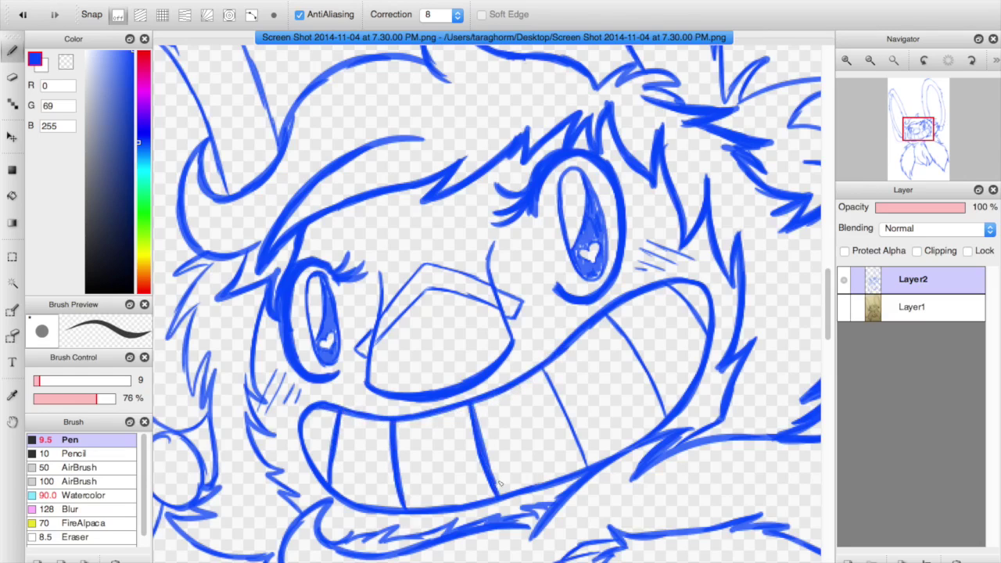
pyautogui.moveTo(547, 371); pyautogui.dragTo(583, 454)
pyautogui.moveTo(608, 314); pyautogui.dragTo(665, 419)
pyautogui.moveTo(669, 285); pyautogui.dragTo(705, 338)
# Step: Thicken the side lines of the nose and the furry edge of the left cheek
pyautogui.moveTo(381, 313)
pyautogui.mouseDown()
pyautogui.moveTo(378, 270)
pyautogui.moveTo(369, 380)
pyautogui.moveTo(425, 391)
pyautogui.moveTo(492, 364)
pyautogui.mouseUp()
pyautogui.moveTo(488, 242); pyautogui.dragTo(507, 338)
pyautogui.moveTo(258, 294)
pyautogui.mouseDown()
pyautogui.moveTo(252, 395)
pyautogui.moveTo(304, 512)
pyautogui.mouseUp()
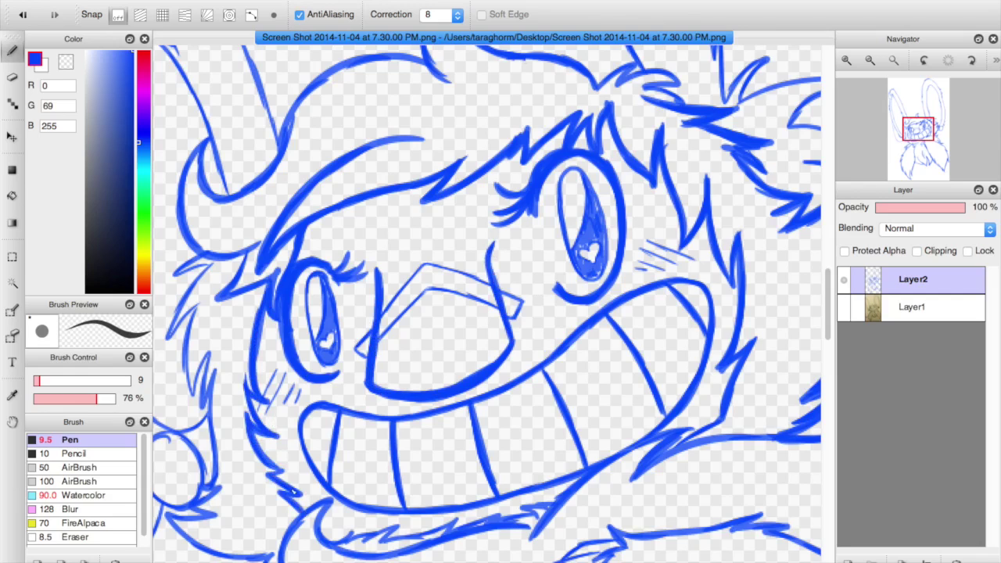
# Step: Thicken the chin and jaw fur lines beneath the mouth
pyautogui.moveTo(334, 541); pyautogui.dragTo(459, 523)
pyautogui.moveTo(331, 499)
pyautogui.mouseDown()
pyautogui.moveTo(308, 543)
pyautogui.moveTo(276, 559)
pyautogui.mouseUp()
pyautogui.moveTo(544, 522)
pyautogui.mouseDown()
pyautogui.moveTo(676, 428)
pyautogui.moveTo(640, 474)
pyautogui.mouseUp()
pyautogui.moveTo(640, 476)
pyautogui.mouseDown()
pyautogui.moveTo(728, 440)
pyautogui.moveTo(774, 437)
pyautogui.mouseUp()
pyautogui.click(870, 61)
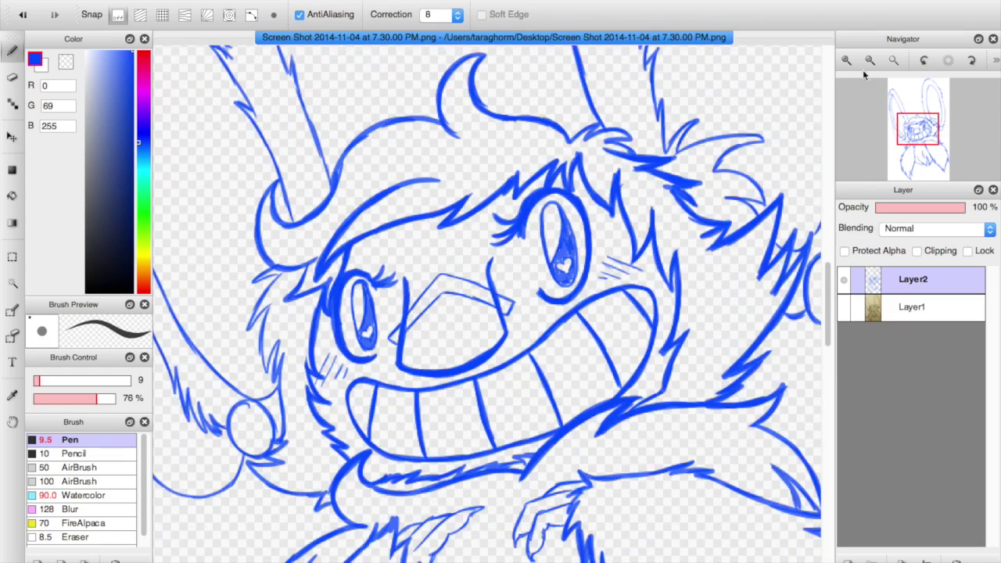
pyautogui.click(894, 60)
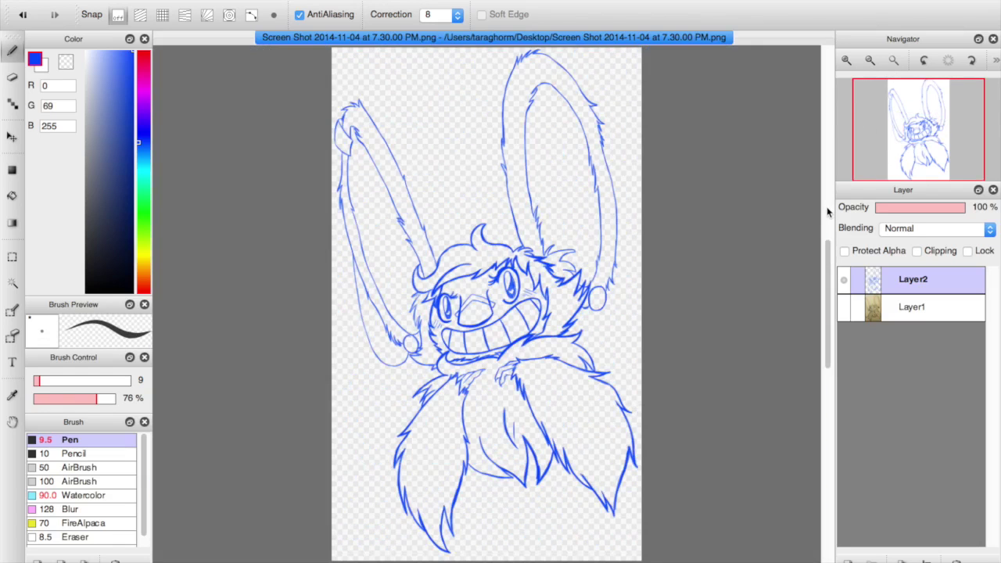
# Step: Duplicate the line-art layer Layer2 and recolour the upper copy's lines to a muted purple
pyautogui.click(902, 561)
pyautogui.click(906, 305)
pyautogui.click(897, 279)
pyautogui.click(172, 0)
pyautogui.click(211, 174)
pyautogui.moveTo(496, 278); pyautogui.dragTo(482, 278)
pyautogui.moveTo(433, 254); pyautogui.dragTo(463, 254)
pyautogui.moveTo(501, 224); pyautogui.dragTo(707, 132)
pyautogui.moveTo(673, 161)
pyautogui.mouseDown()
pyautogui.moveTo(645, 161)
pyautogui.moveTo(655, 161)
pyautogui.moveTo(675, 208)
pyautogui.moveTo(674, 185)
pyautogui.moveTo(662, 187)
pyautogui.mouseUp()
pyautogui.click(805, 239)
# Step: Hide the original blue line-art layer beneath the purple copy
pyautogui.click(845, 308)
pyautogui.click(844, 308)
pyautogui.click(844, 308)
pyautogui.click(892, 308)
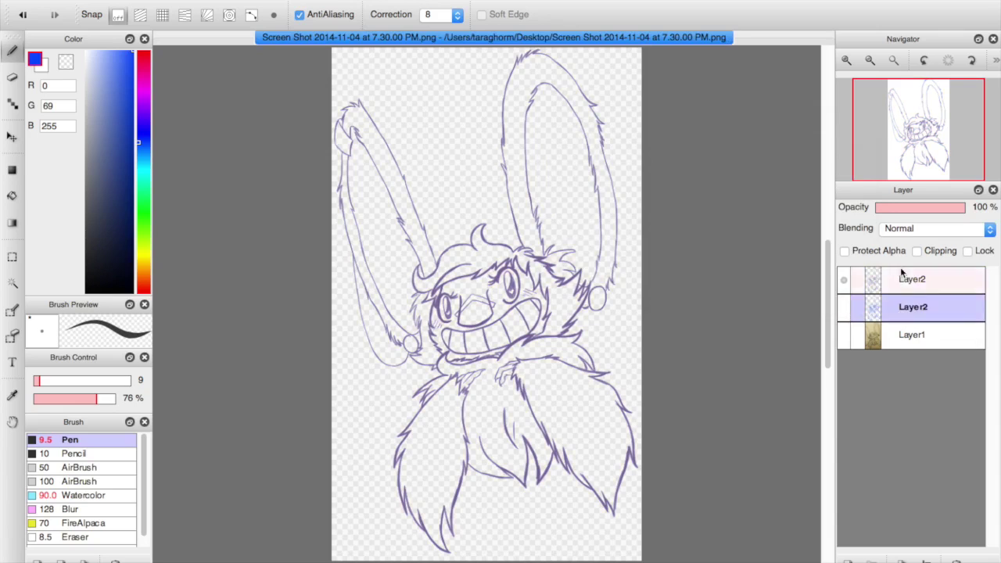
# Step: Place the purple line art in a new folder and add an empty layer beneath it inside that folder
pyautogui.click(900, 277)
pyautogui.click(872, 561)
pyautogui.moveTo(898, 335); pyautogui.dragTo(894, 284)
pyautogui.click(879, 282)
pyautogui.click(903, 313)
pyautogui.click(848, 561)
pyautogui.moveTo(902, 335); pyautogui.dragTo(903, 300)
pyautogui.click(900, 335)
# Step: Paint the head and chest fur on Layer5 in a darkened grey-purple sampled from the line art, using the Watercolor brush
pyautogui.click(12, 394)
pyautogui.click(517, 275)
pyautogui.click(518, 278)
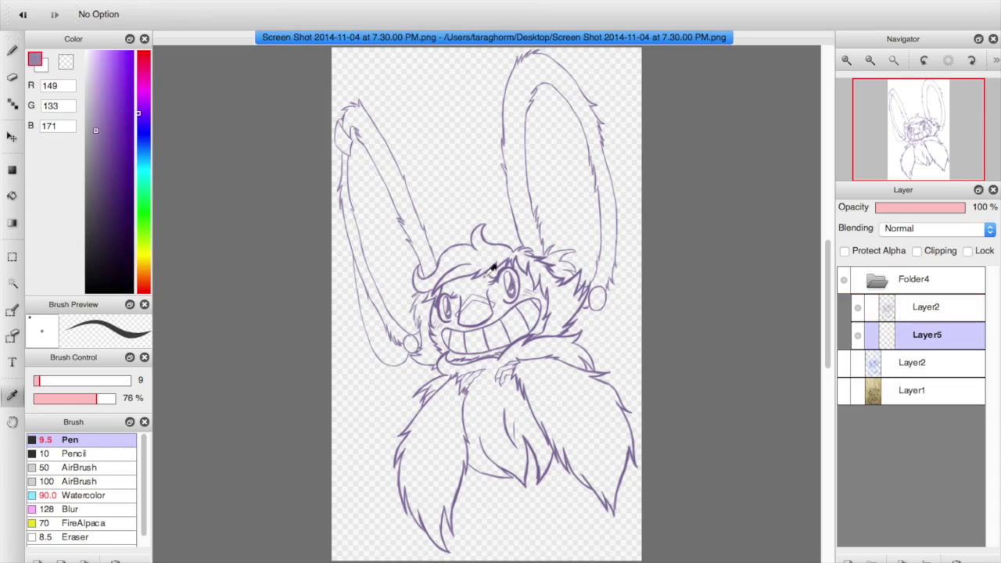
pyautogui.click(106, 172)
pyautogui.click(94, 158)
pyautogui.moveTo(37, 380); pyautogui.dragTo(97, 380)
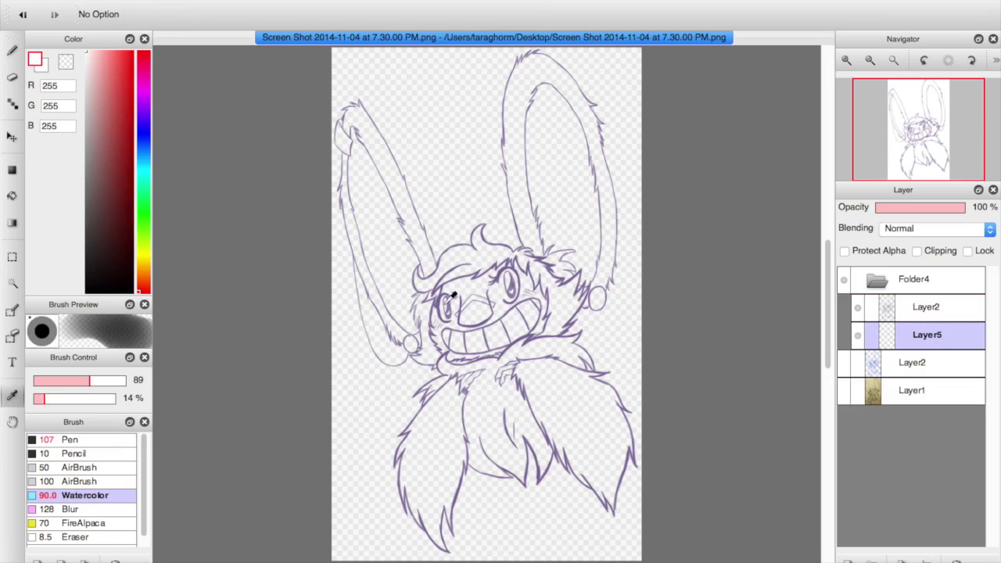
pyautogui.click(446, 294)
pyautogui.press('b')
pyautogui.click(90, 141)
pyautogui.moveTo(423, 427)
pyautogui.mouseDown()
pyautogui.moveTo(427, 497)
pyautogui.moveTo(407, 486)
pyautogui.moveTo(415, 517)
pyautogui.moveTo(450, 547)
pyautogui.moveTo(501, 469)
pyautogui.moveTo(521, 489)
pyautogui.moveTo(508, 348)
pyautogui.moveTo(622, 493)
pyautogui.moveTo(599, 375)
pyautogui.mouseUp()
pyautogui.moveTo(496, 422)
pyautogui.mouseDown()
pyautogui.moveTo(626, 415)
pyautogui.moveTo(564, 266)
pyautogui.moveTo(454, 235)
pyautogui.moveTo(429, 350)
pyautogui.moveTo(485, 352)
pyautogui.moveTo(367, 301)
pyautogui.moveTo(352, 110)
pyautogui.moveTo(521, 116)
pyautogui.moveTo(578, 103)
pyautogui.moveTo(599, 305)
pyautogui.mouseUp()
# Step: Shade the top of the nose and fill both long ears with grey-purple, using Watercolor brush size 77 for the ears
pyautogui.moveTo(493, 299); pyautogui.dragTo(481, 309)
pyautogui.moveTo(88, 381); pyautogui.dragTo(57, 382)
pyautogui.moveTo(467, 303)
pyautogui.mouseDown()
pyautogui.moveTo(462, 313)
pyautogui.moveTo(493, 305)
pyautogui.mouseUp()
pyautogui.click(82, 381)
pyautogui.moveTo(348, 160)
pyautogui.mouseDown()
pyautogui.moveTo(352, 257)
pyautogui.moveTo(421, 320)
pyautogui.mouseUp()
pyautogui.moveTo(420, 274)
pyautogui.mouseDown()
pyautogui.moveTo(371, 137)
pyautogui.moveTo(414, 223)
pyautogui.mouseUp()
pyautogui.moveTo(512, 196)
pyautogui.mouseDown()
pyautogui.moveTo(520, 203)
pyautogui.moveTo(579, 71)
pyautogui.moveTo(603, 313)
pyautogui.moveTo(508, 243)
pyautogui.moveTo(569, 251)
pyautogui.moveTo(604, 195)
pyautogui.mouseUp()
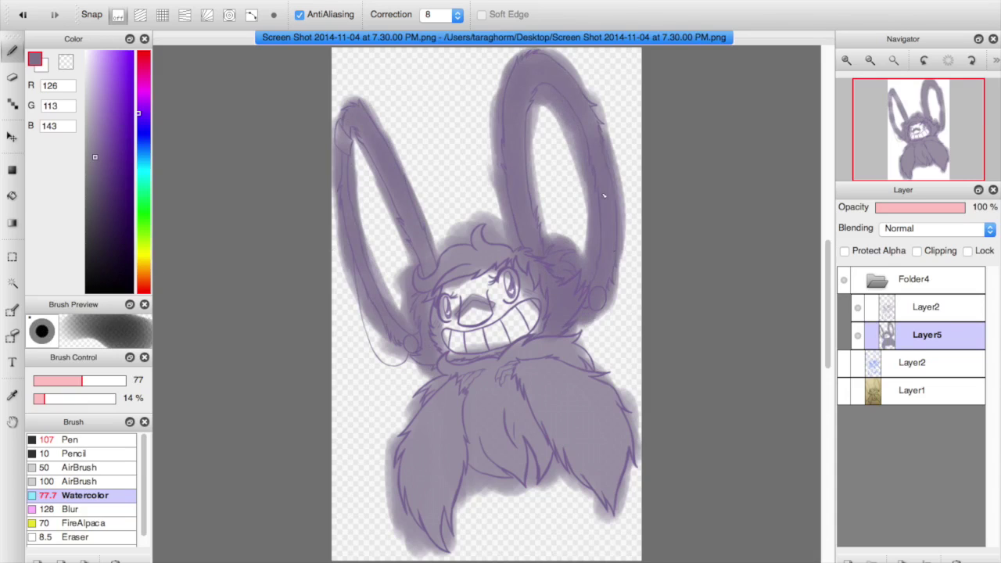
# Step: Deepen the purple on the head and chest fur, and add a lighter purple (152, 141, 167) along the ears
pyautogui.moveTo(469, 263)
pyautogui.mouseDown()
pyautogui.moveTo(462, 227)
pyautogui.moveTo(438, 349)
pyautogui.moveTo(618, 438)
pyautogui.moveTo(612, 491)
pyautogui.moveTo(602, 422)
pyautogui.moveTo(521, 438)
pyautogui.moveTo(474, 427)
pyautogui.moveTo(491, 420)
pyautogui.mouseUp()
pyautogui.moveTo(539, 349)
pyautogui.mouseDown()
pyautogui.moveTo(523, 344)
pyautogui.moveTo(495, 368)
pyautogui.moveTo(426, 498)
pyautogui.mouseUp()
pyautogui.click(92, 135)
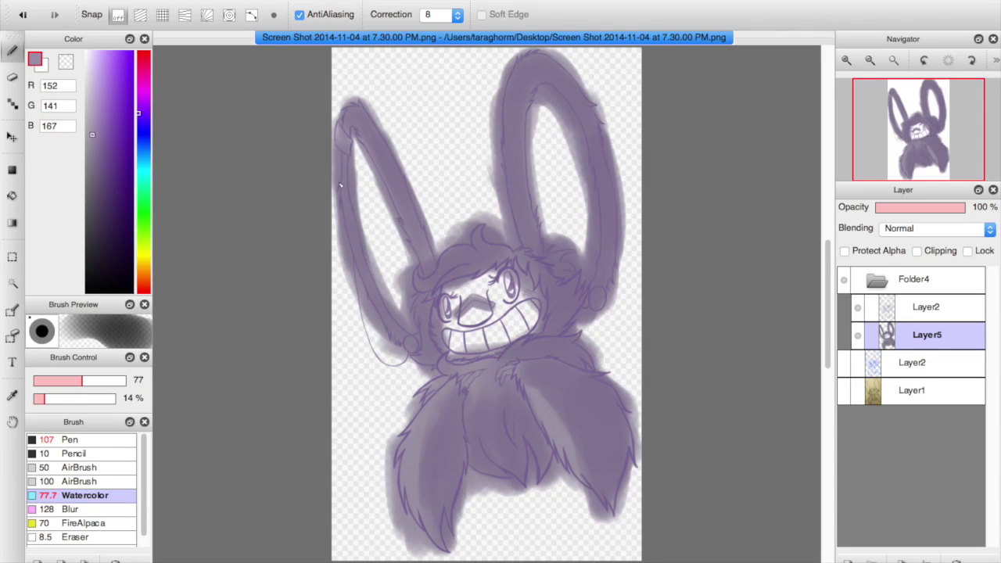
pyautogui.moveTo(338, 131); pyautogui.dragTo(390, 344)
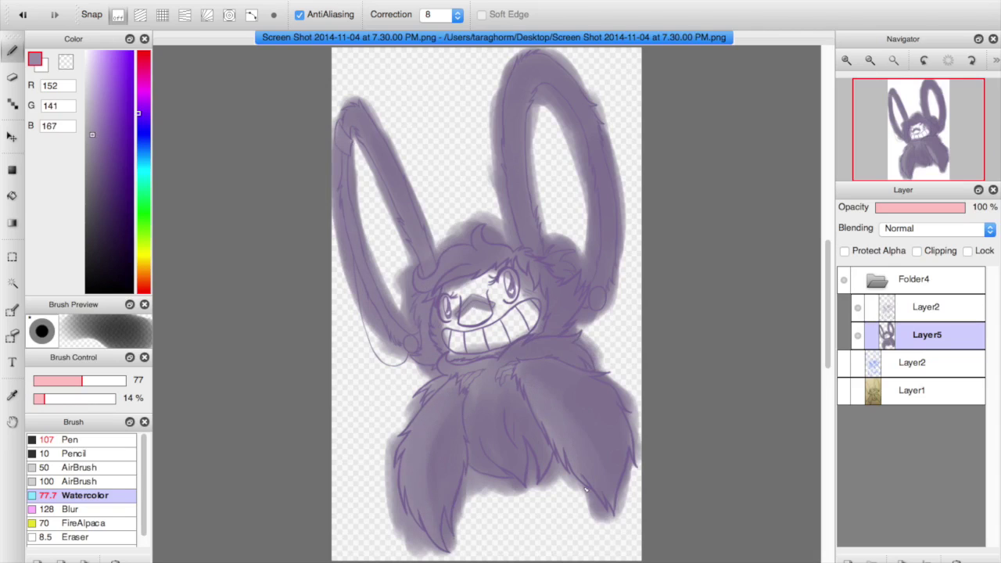
pyautogui.moveTo(498, 178)
pyautogui.mouseDown()
pyautogui.moveTo(530, 69)
pyautogui.moveTo(488, 196)
pyautogui.mouseUp()
pyautogui.moveTo(353, 141); pyautogui.dragTo(365, 260)
# Step: Brush pale purple highlights (178, 165, 195) along the inner strips of both ears
pyautogui.click(93, 107)
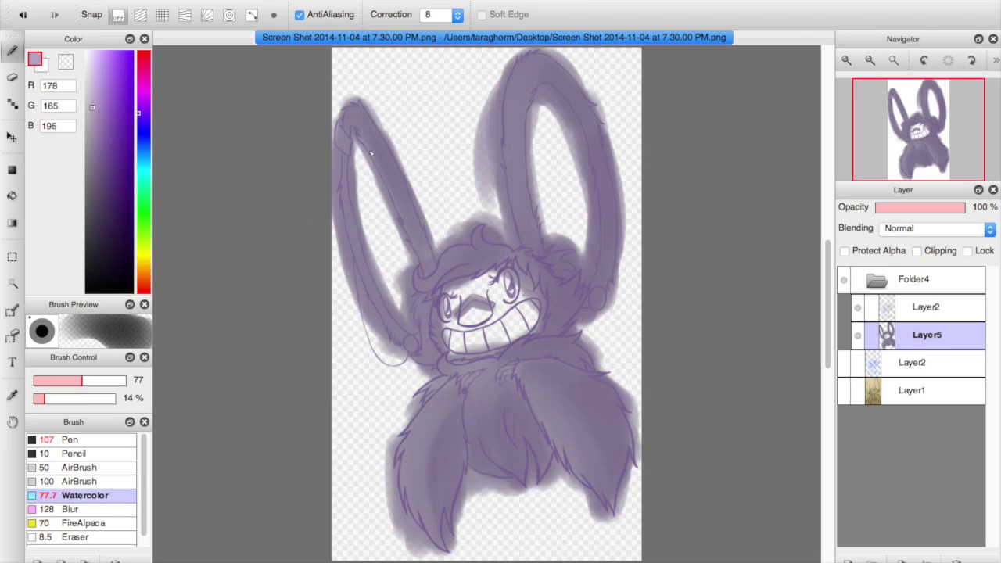
pyautogui.moveTo(346, 141); pyautogui.dragTo(361, 266)
pyautogui.moveTo(525, 219); pyautogui.dragTo(544, 73)
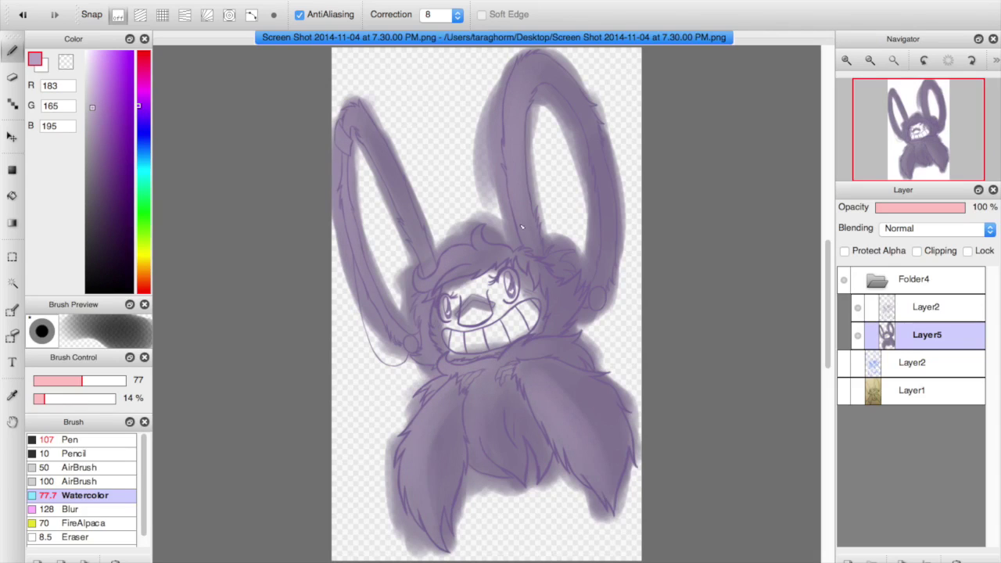
# Step: Tint the inner ears and the nose with mauve (151, 125, 167), and enlarge the Watercolor brush to 208
pyautogui.moveTo(365, 147); pyautogui.dragTo(393, 295)
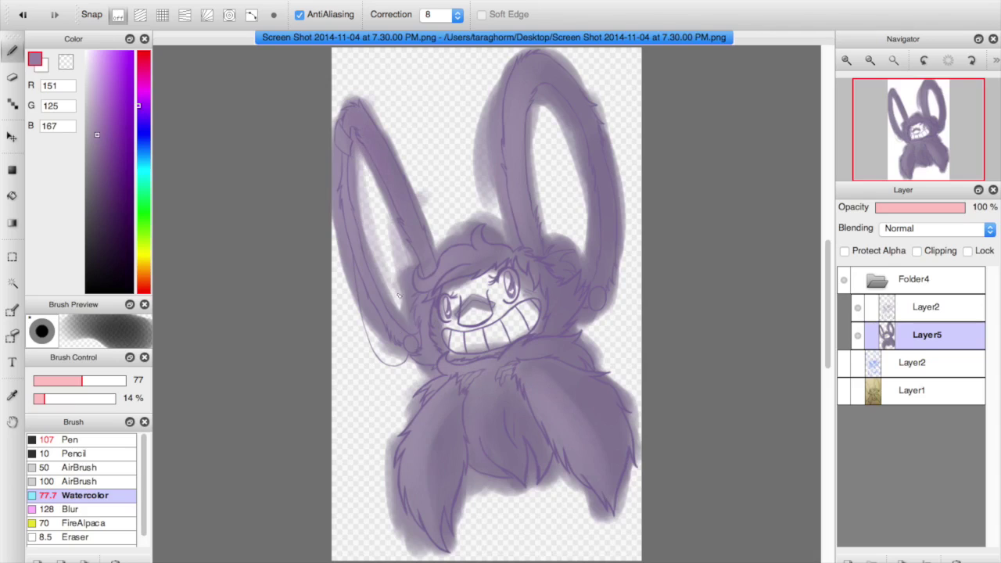
pyautogui.moveTo(570, 121); pyautogui.dragTo(581, 169)
pyautogui.moveTo(541, 105); pyautogui.dragTo(540, 149)
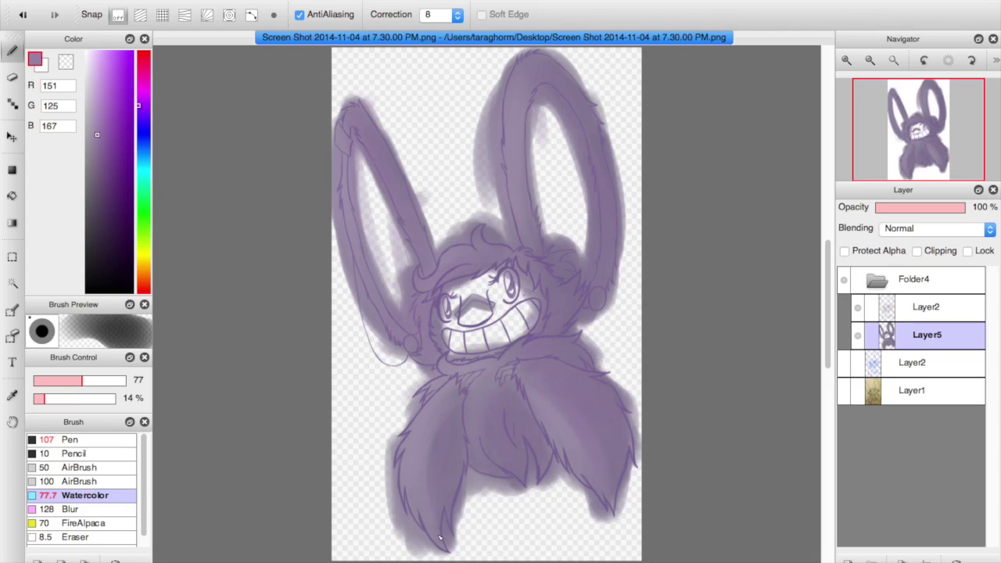
pyautogui.moveTo(462, 291)
pyautogui.mouseDown()
pyautogui.moveTo(479, 313)
pyautogui.moveTo(499, 296)
pyautogui.mouseUp()
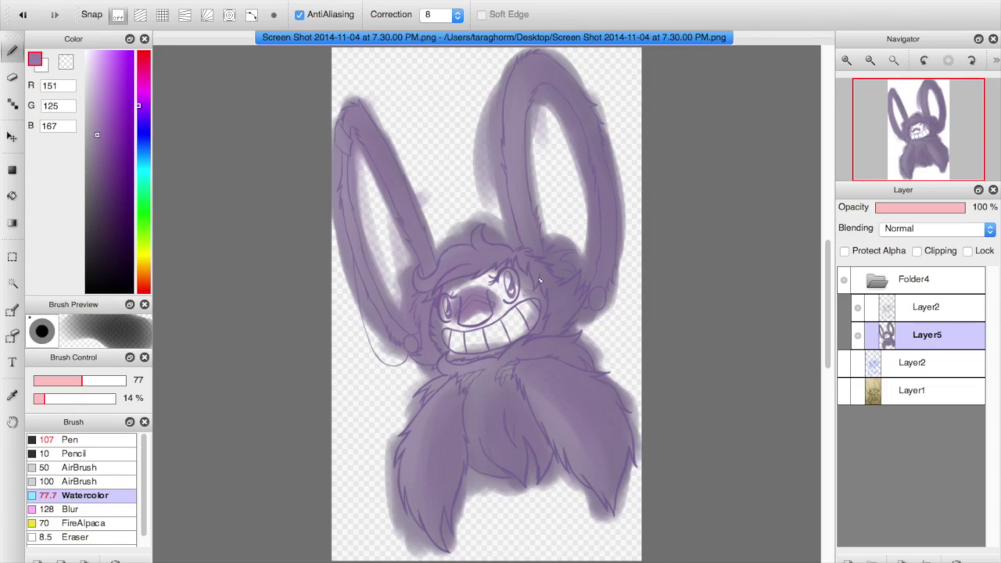
pyautogui.moveTo(111, 381); pyautogui.dragTo(120, 381)
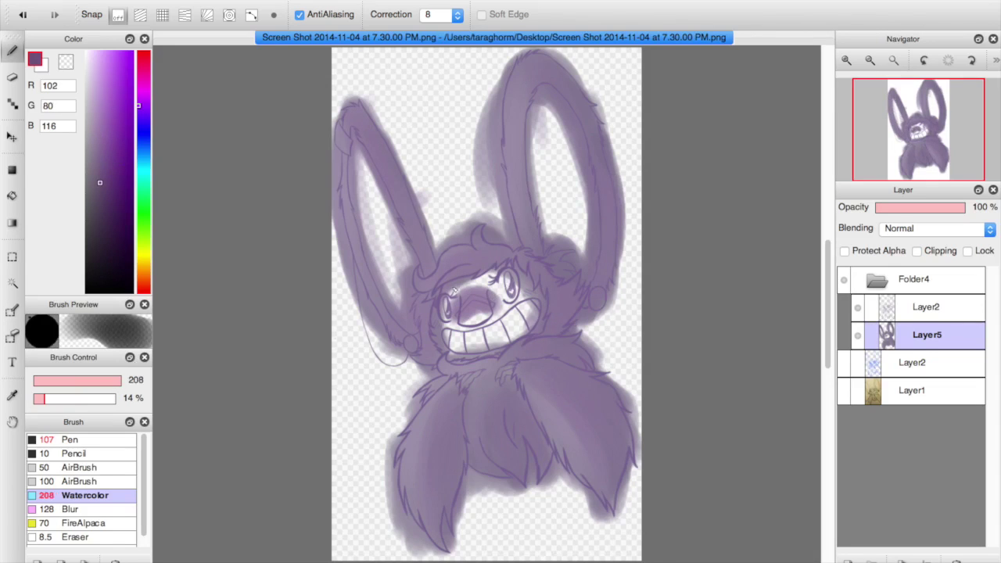
pyautogui.moveTo(371, 126); pyautogui.dragTo(425, 254)
pyautogui.moveTo(342, 116); pyautogui.dragTo(385, 333)
pyautogui.press('super+z')
pyautogui.hotkey('ctrl', 'z')
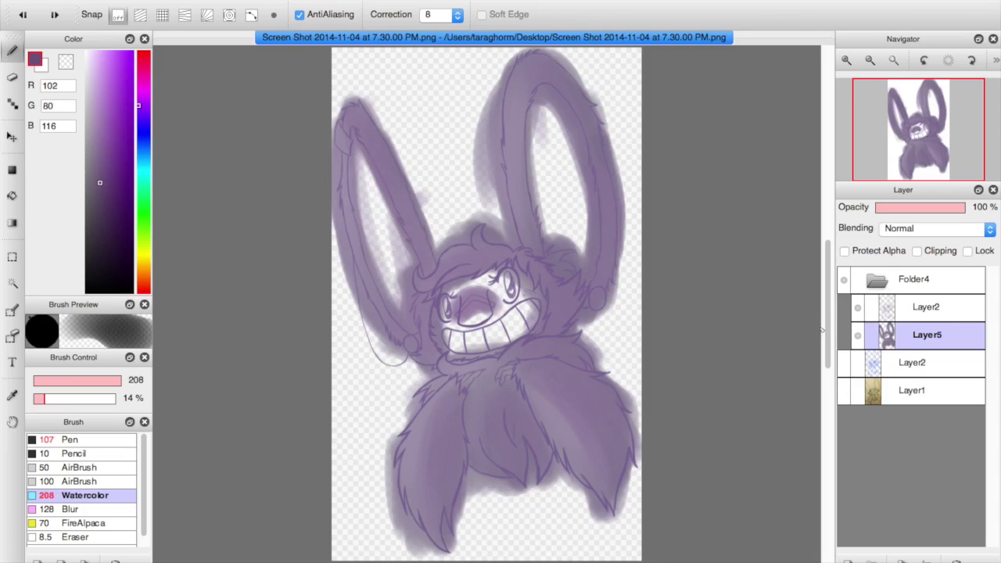
# Step: Add a new layer above Layer5 and sweep a dark purple wash (102, 80, 116) over the whole character
pyautogui.click(850, 562)
pyautogui.moveTo(439, 516)
pyautogui.mouseDown()
pyautogui.moveTo(438, 420)
pyautogui.moveTo(521, 466)
pyautogui.moveTo(557, 330)
pyautogui.moveTo(547, 87)
pyautogui.moveTo(438, 313)
pyautogui.moveTo(367, 125)
pyautogui.moveTo(574, 349)
pyautogui.moveTo(594, 352)
pyautogui.mouseUp()
# Step: Compare blending modes for the dark purple wash layer, keep one, and merge the wash down into Layer5
pyautogui.click(931, 231)
pyautogui.click(926, 240)
pyautogui.moveTo(916, 211)
pyautogui.mouseDown()
pyautogui.moveTo(979, 210)
pyautogui.moveTo(912, 213)
pyautogui.mouseUp()
pyautogui.click(924, 229)
pyautogui.click(922, 238)
pyautogui.click(922, 232)
pyautogui.click(923, 240)
pyautogui.click(920, 231)
pyautogui.click(917, 239)
pyautogui.click(944, 228)
pyautogui.click(931, 217)
pyautogui.hotkey('ctrl', 'e')
# Step: Set the Watercolor brush to the transparent colour at size 58 for erasing around the left ear
pyautogui.press('e')
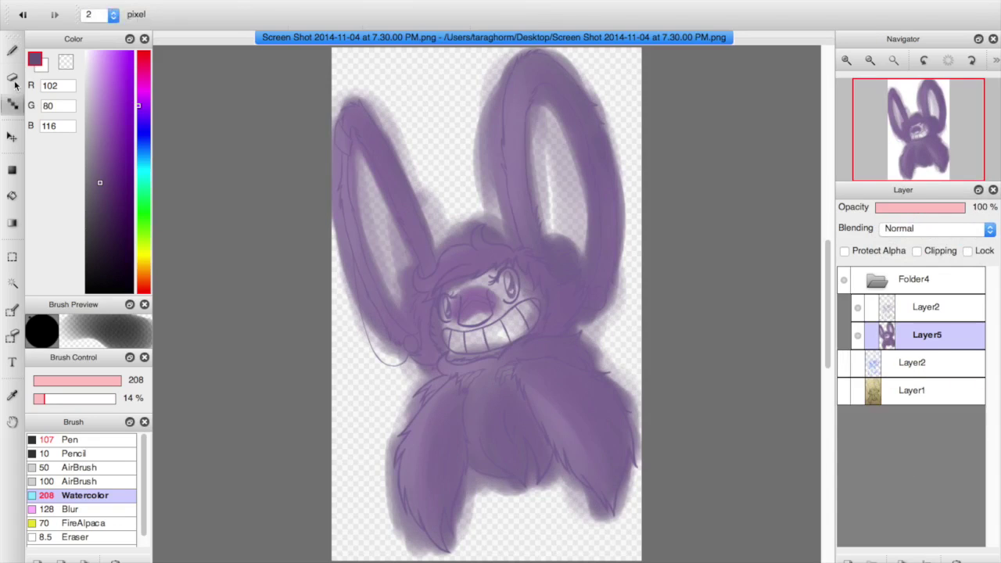
pyautogui.click(11, 50)
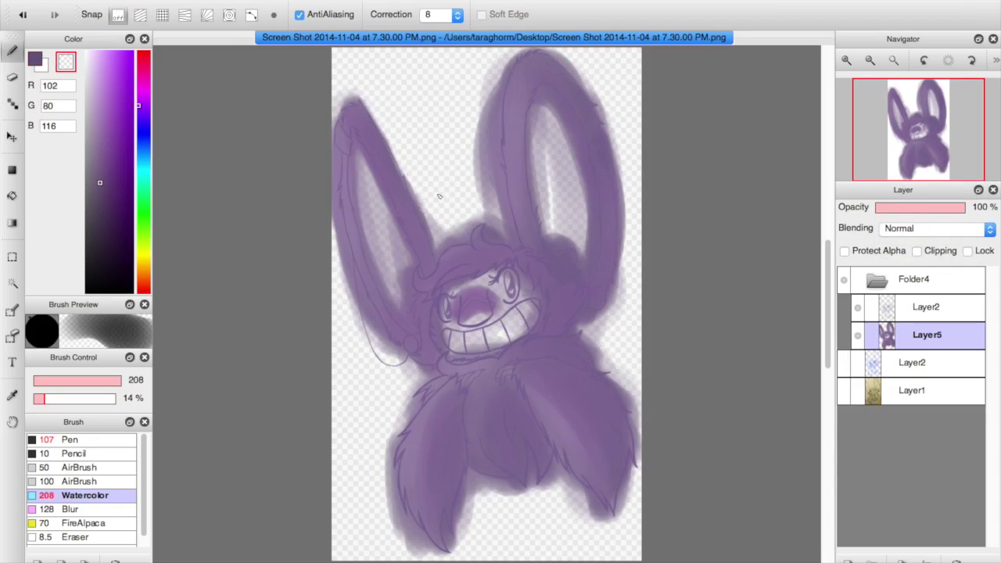
pyautogui.hotkey('ctrl', 'z')
pyautogui.click(69, 380)
pyautogui.click(848, 62)
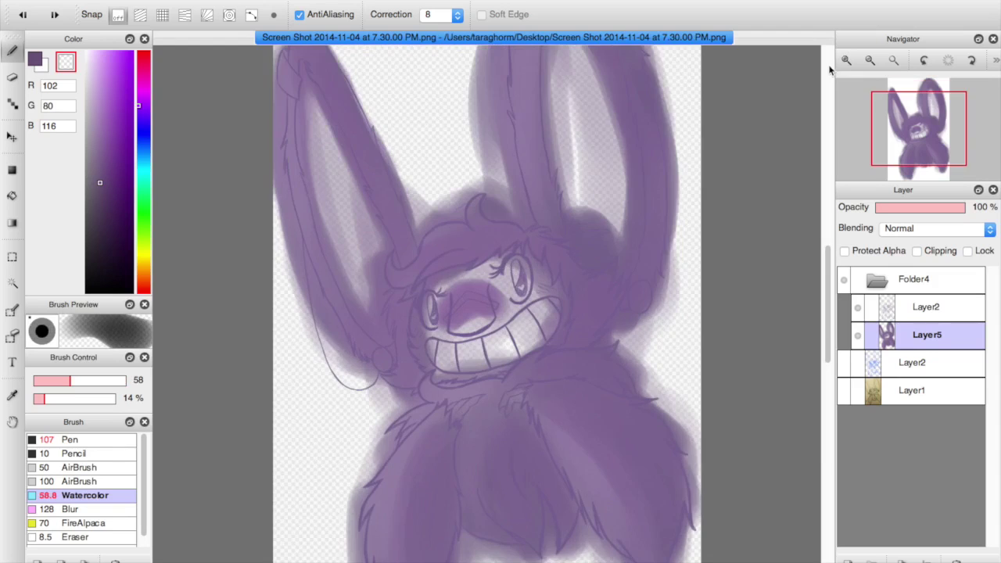
pyautogui.click(848, 62)
pyautogui.moveTo(259, 98); pyautogui.dragTo(486, 257)
pyautogui.hotkey('ctrl', 'z')
pyautogui.hotkey('ctrl', 'z')
# Step: Erase the purple overspill along the left ear's right-hand outline down to the head, refining the edge at brush size 17
pyautogui.moveTo(374, 114)
pyautogui.mouseDown()
pyautogui.moveTo(462, 244)
pyautogui.moveTo(516, 347)
pyautogui.moveTo(554, 450)
pyautogui.mouseUp()
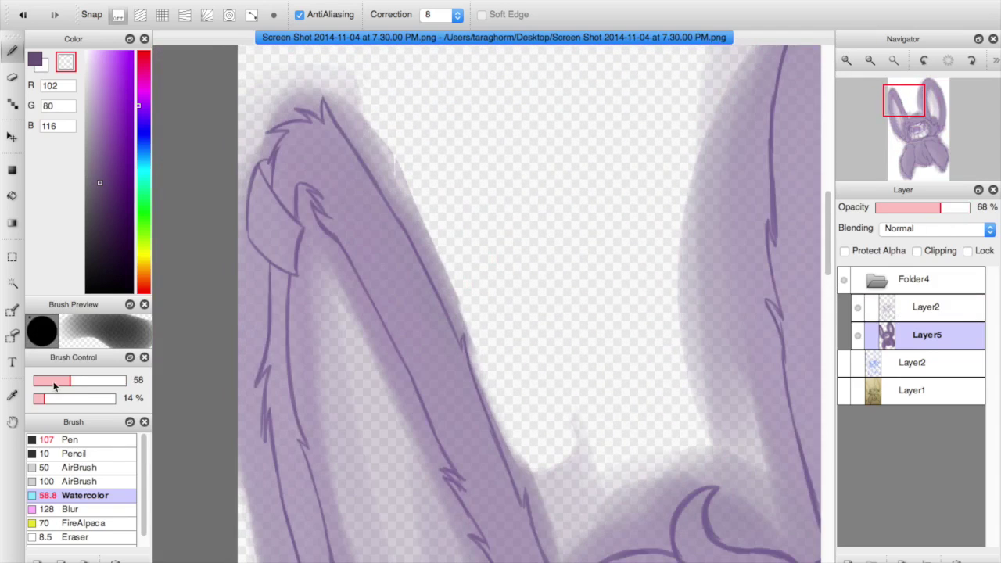
pyautogui.click(39, 380)
pyautogui.moveTo(358, 124)
pyautogui.mouseDown()
pyautogui.moveTo(433, 249)
pyautogui.moveTo(525, 481)
pyautogui.moveTo(548, 513)
pyautogui.moveTo(526, 438)
pyautogui.mouseUp()
pyautogui.moveTo(529, 489)
pyautogui.mouseDown()
pyautogui.moveTo(571, 475)
pyautogui.moveTo(602, 501)
pyautogui.mouseUp()
# Step: Erase the colour outside the left ear's outer edge, inside its band and around the inner tip fur, finishing at brush size 9
pyautogui.moveTo(372, 174)
pyautogui.mouseDown()
pyautogui.moveTo(334, 57)
pyautogui.moveTo(262, 87)
pyautogui.moveTo(241, 192)
pyautogui.moveTo(250, 135)
pyautogui.moveTo(259, 241)
pyautogui.moveTo(250, 360)
pyautogui.moveTo(263, 262)
pyautogui.moveTo(247, 501)
pyautogui.moveTo(260, 404)
pyautogui.moveTo(263, 516)
pyautogui.moveTo(252, 557)
pyautogui.mouseUp()
pyautogui.moveTo(266, 195)
pyautogui.mouseDown()
pyautogui.moveTo(303, 268)
pyautogui.moveTo(307, 249)
pyautogui.moveTo(319, 246)
pyautogui.moveTo(298, 264)
pyautogui.moveTo(270, 215)
pyautogui.mouseUp()
pyautogui.press('super+z')
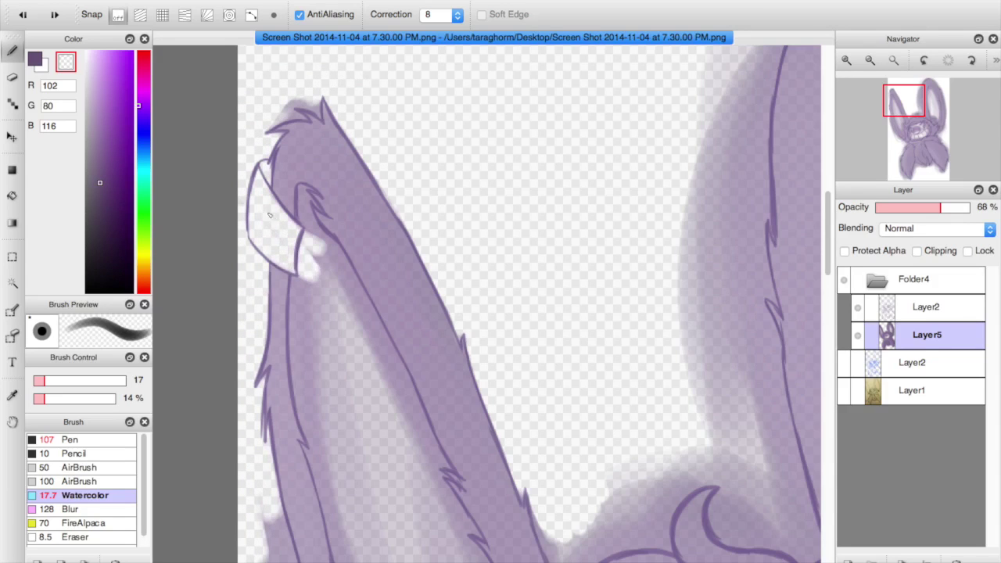
pyautogui.click(38, 382)
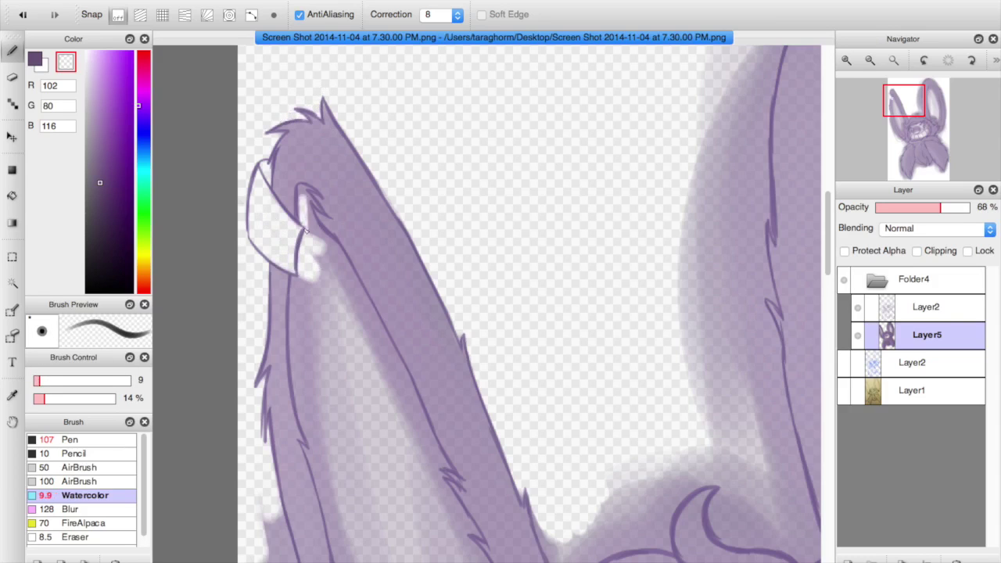
pyautogui.moveTo(313, 197)
pyautogui.mouseDown()
pyautogui.moveTo(319, 244)
pyautogui.moveTo(303, 368)
pyautogui.mouseUp()
# Step: Clear the colour from the upper inner opening of the left ear with brush size 55
pyautogui.click(68, 381)
pyautogui.moveTo(334, 328)
pyautogui.mouseDown()
pyautogui.moveTo(341, 401)
pyautogui.moveTo(311, 291)
pyautogui.moveTo(319, 272)
pyautogui.moveTo(315, 450)
pyautogui.mouseUp()
pyautogui.press('super+z')
pyautogui.press('super+z')
pyautogui.moveTo(317, 353)
pyautogui.mouseDown()
pyautogui.moveTo(311, 299)
pyautogui.moveTo(334, 310)
pyautogui.moveTo(332, 250)
pyautogui.mouseUp()
pyautogui.moveTo(344, 329); pyautogui.dragTo(388, 438)
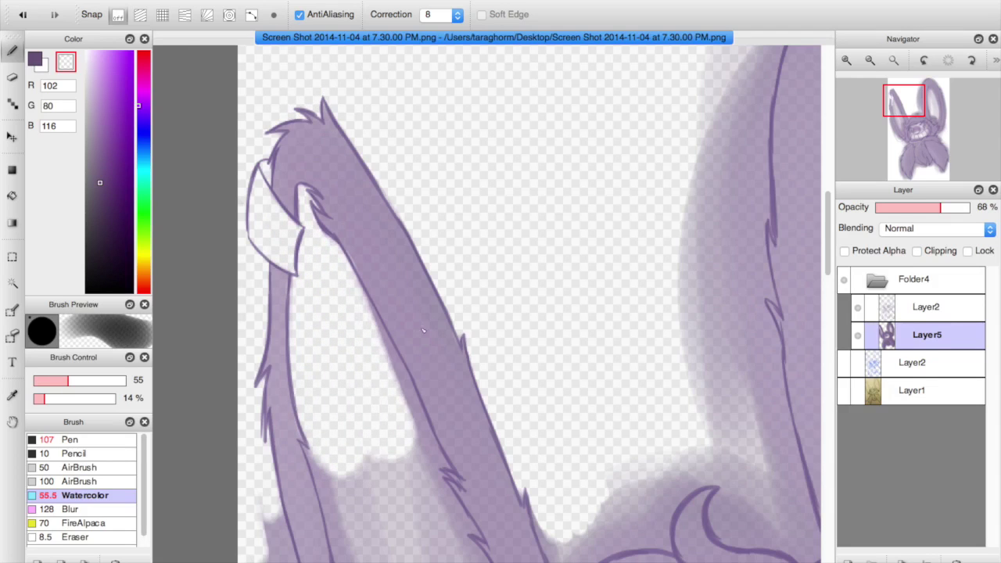
# Step: Erase the overspill on both sides of the left ear's lower outer strand, and set the brush to size 38 and 32% opacity
pyautogui.moveTo(471, 560); pyautogui.dragTo(591, 254)
pyautogui.moveTo(379, 215)
pyautogui.mouseDown()
pyautogui.moveTo(386, 203)
pyautogui.moveTo(417, 316)
pyautogui.mouseUp()
pyautogui.moveTo(484, 168); pyautogui.dragTo(500, 258)
pyautogui.press('super+z')
pyautogui.moveTo(467, 153); pyautogui.dragTo(518, 333)
pyautogui.click(57, 381)
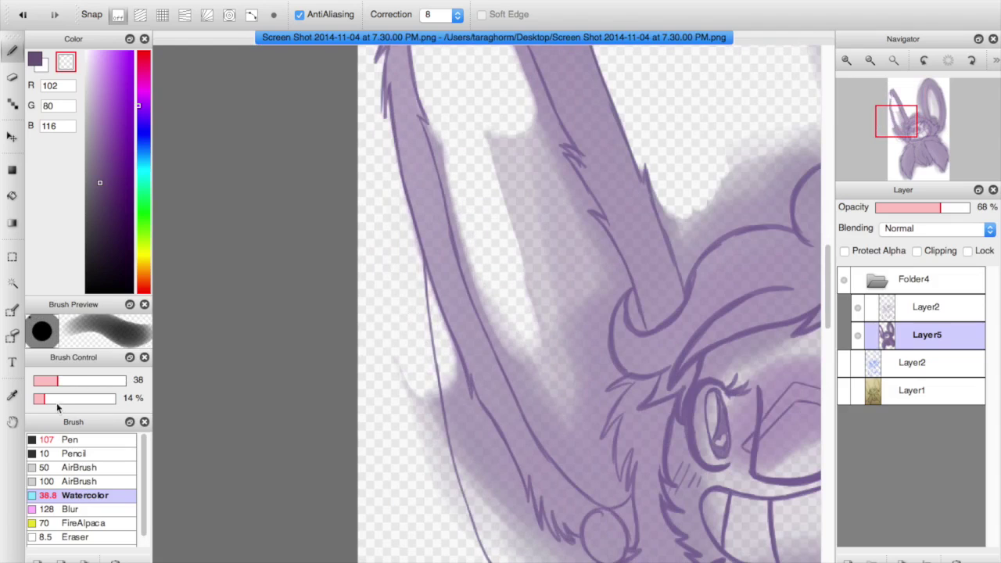
pyautogui.click(60, 399)
pyautogui.moveTo(517, 220)
pyautogui.mouseDown()
pyautogui.moveTo(446, 156)
pyautogui.moveTo(518, 355)
pyautogui.mouseUp()
pyautogui.press('super+z')
pyautogui.press('super+z')
pyautogui.press('super+z')
pyautogui.press('super+z')
# Step: Erase the remaining colour in the left ear's lower opening, beside the hair lock and outside the ear's outer edge
pyautogui.moveTo(493, 315)
pyautogui.mouseDown()
pyautogui.moveTo(484, 288)
pyautogui.moveTo(539, 394)
pyautogui.moveTo(529, 390)
pyautogui.moveTo(602, 487)
pyautogui.moveTo(557, 438)
pyautogui.moveTo(567, 454)
pyautogui.moveTo(591, 477)
pyautogui.mouseUp()
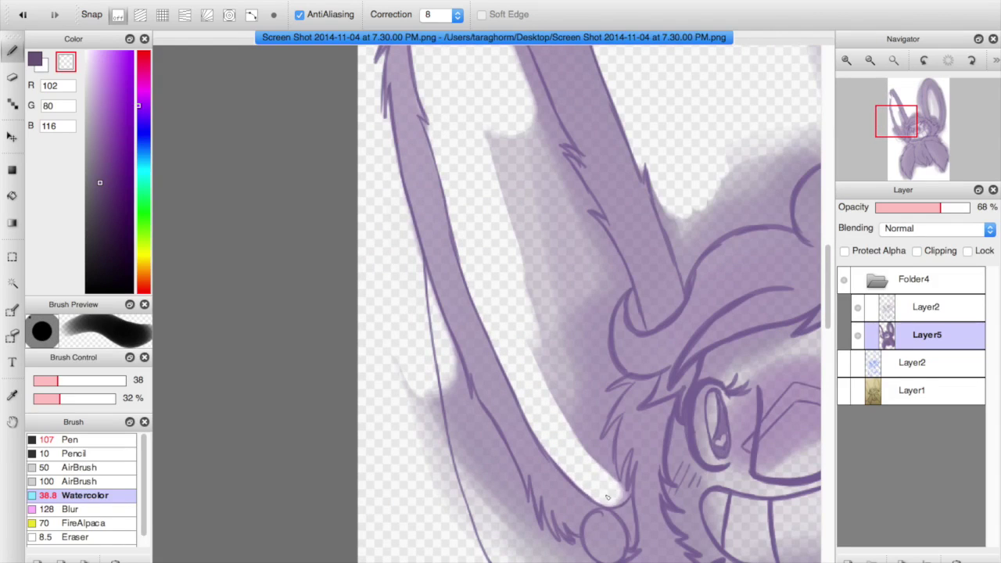
pyautogui.moveTo(498, 148)
pyautogui.mouseDown()
pyautogui.moveTo(548, 164)
pyautogui.moveTo(619, 266)
pyautogui.moveTo(601, 392)
pyautogui.mouseUp()
pyautogui.click(43, 381)
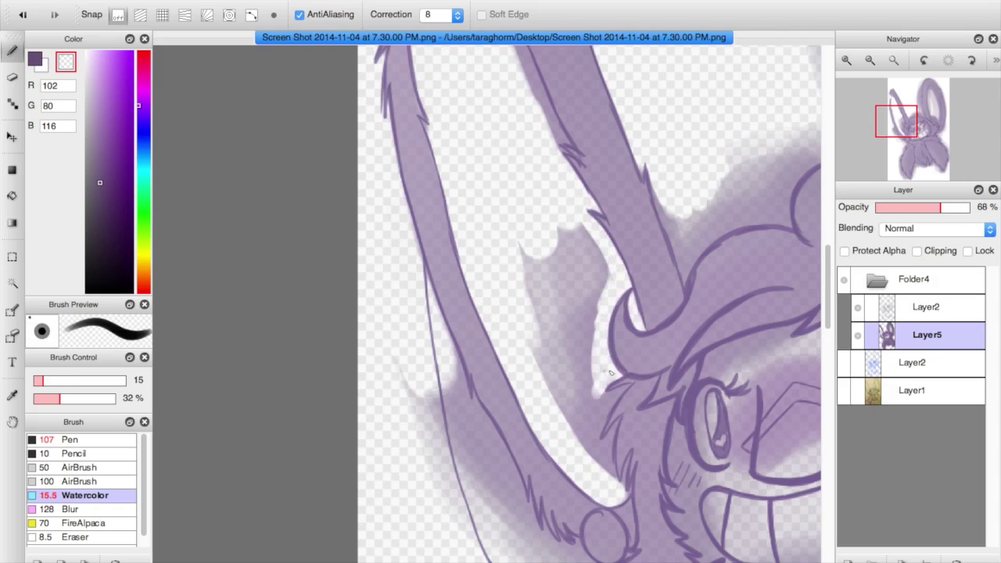
pyautogui.click(59, 381)
pyautogui.moveTo(434, 372); pyautogui.dragTo(452, 496)
pyautogui.moveTo(496, 277)
pyautogui.mouseDown()
pyautogui.moveTo(563, 233)
pyautogui.moveTo(611, 329)
pyautogui.moveTo(591, 383)
pyautogui.mouseUp()
# Step: Clear the overspill outside the left ear's lower end and around the hanging cord, refining the fur edge at size 12
pyautogui.click(38, 382)
pyautogui.click(902, 134)
pyautogui.moveTo(386, 198)
pyautogui.mouseDown()
pyautogui.moveTo(372, 143)
pyautogui.moveTo(416, 323)
pyautogui.mouseUp()
pyautogui.click(55, 382)
pyautogui.moveTo(404, 255)
pyautogui.mouseDown()
pyautogui.moveTo(502, 396)
pyautogui.moveTo(497, 552)
pyautogui.mouseUp()
pyautogui.click(41, 383)
pyautogui.moveTo(393, 174)
pyautogui.mouseDown()
pyautogui.moveTo(404, 216)
pyautogui.moveTo(438, 266)
pyautogui.moveTo(436, 286)
pyautogui.moveTo(488, 348)
pyautogui.mouseUp()
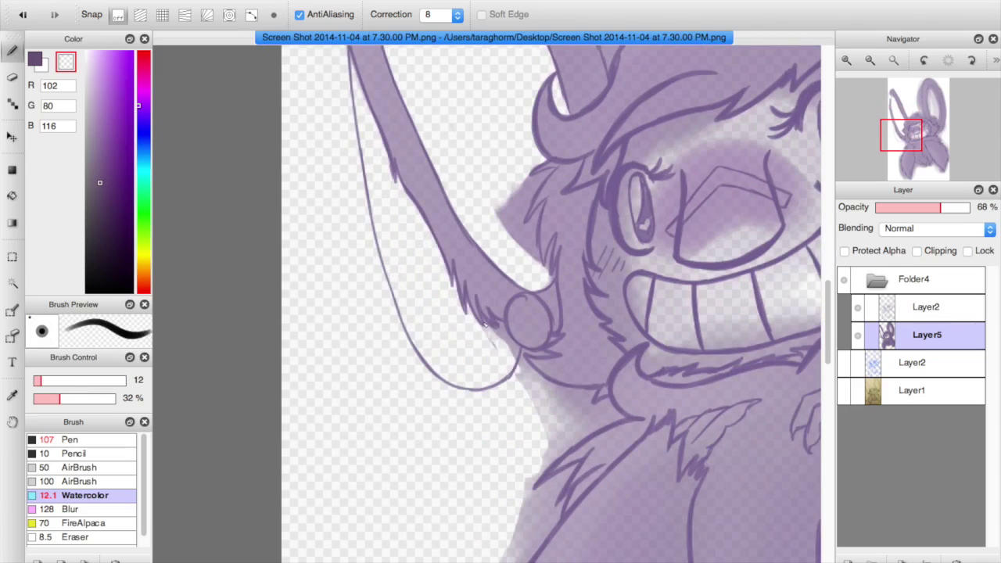
# Step: Clear the colour from the left round earring and left eye, and tidy the cheek, jaw and neck outlines beside them
pyautogui.moveTo(526, 316); pyautogui.dragTo(516, 333)
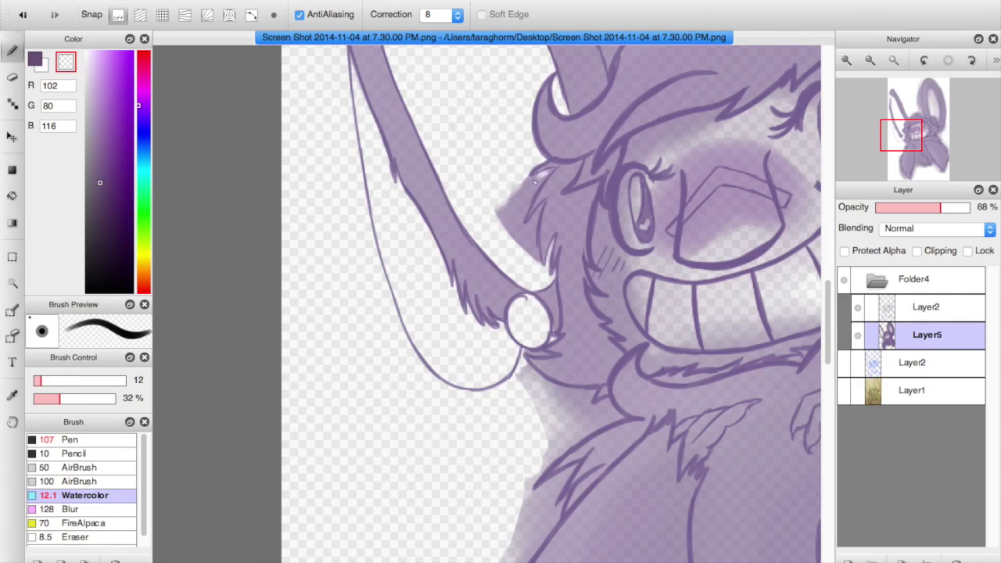
pyautogui.moveTo(531, 188)
pyautogui.mouseDown()
pyautogui.moveTo(512, 205)
pyautogui.moveTo(519, 234)
pyautogui.moveTo(625, 180)
pyautogui.moveTo(656, 260)
pyautogui.moveTo(604, 211)
pyautogui.mouseUp()
pyautogui.moveTo(523, 365); pyautogui.dragTo(553, 399)
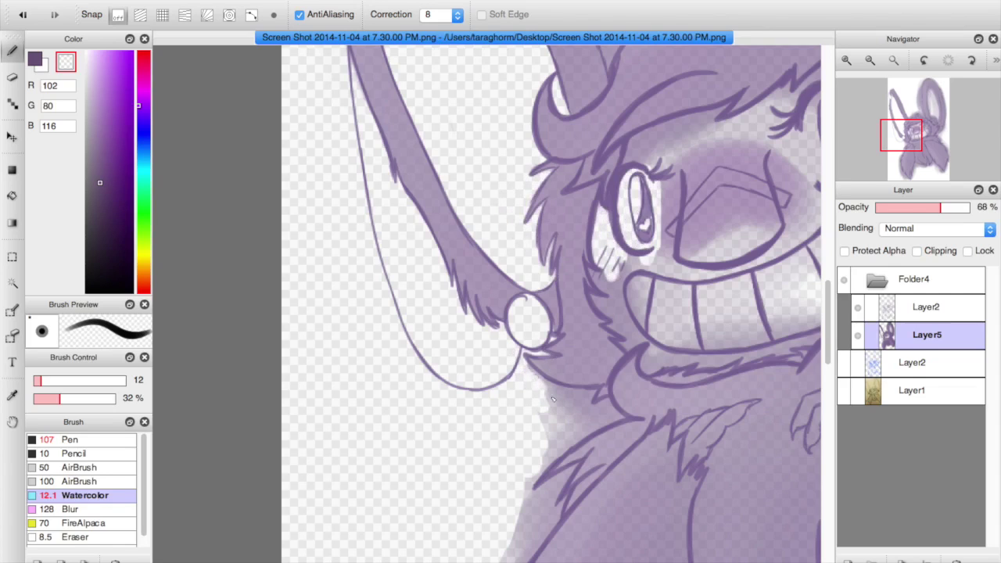
pyautogui.moveTo(613, 405)
pyautogui.mouseDown()
pyautogui.moveTo(577, 438)
pyautogui.moveTo(585, 408)
pyautogui.moveTo(571, 422)
pyautogui.mouseUp()
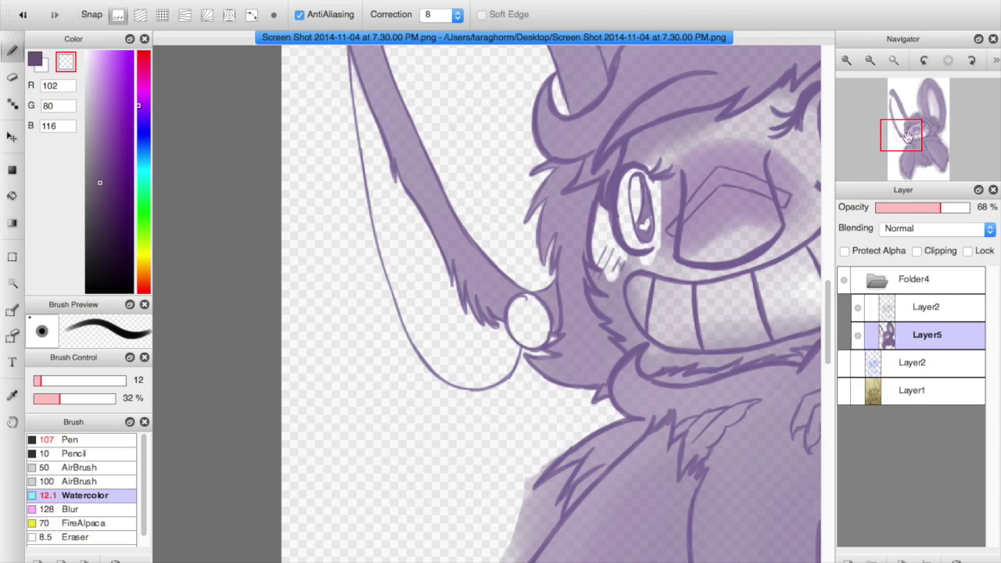
# Step: Erase the overspill along the outer edge of the left chest tuft from the shoulder down towards its tip
pyautogui.moveTo(905, 137); pyautogui.dragTo(904, 151)
pyautogui.moveTo(572, 259); pyautogui.dragTo(503, 376)
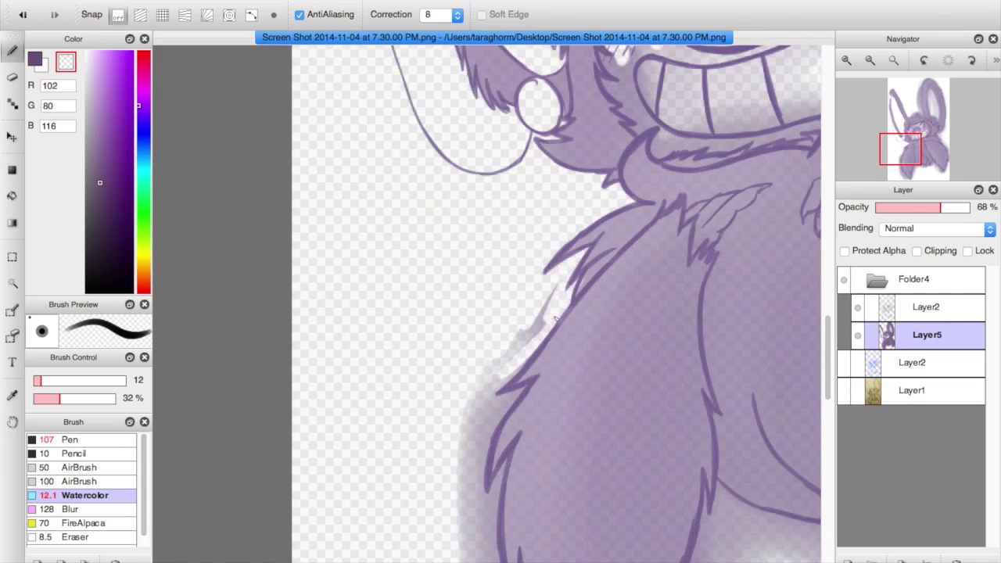
pyautogui.moveTo(535, 335)
pyautogui.mouseDown()
pyautogui.moveTo(481, 397)
pyautogui.moveTo(466, 496)
pyautogui.mouseUp()
pyautogui.moveTo(886, 150); pyautogui.dragTo(889, 171)
pyautogui.moveTo(435, 157)
pyautogui.mouseDown()
pyautogui.moveTo(438, 192)
pyautogui.moveTo(451, 180)
pyautogui.moveTo(440, 320)
pyautogui.moveTo(426, 199)
pyautogui.moveTo(477, 376)
pyautogui.moveTo(477, 287)
pyautogui.moveTo(548, 403)
pyautogui.mouseUp()
# Step: Clean around the left chest tuft's pointed tip and up its inner side with brush size 24
pyautogui.click(48, 381)
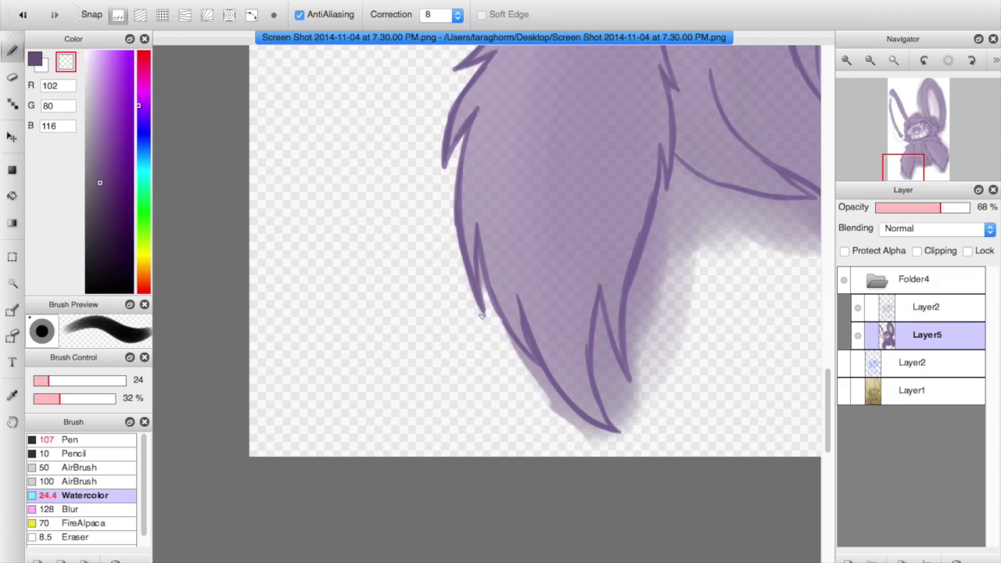
pyautogui.moveTo(505, 330); pyautogui.dragTo(569, 422)
pyautogui.moveTo(547, 390); pyautogui.dragTo(614, 440)
pyautogui.moveTo(595, 317); pyautogui.dragTo(608, 360)
pyautogui.moveTo(618, 428)
pyautogui.mouseDown()
pyautogui.moveTo(679, 205)
pyautogui.moveTo(675, 274)
pyautogui.mouseUp()
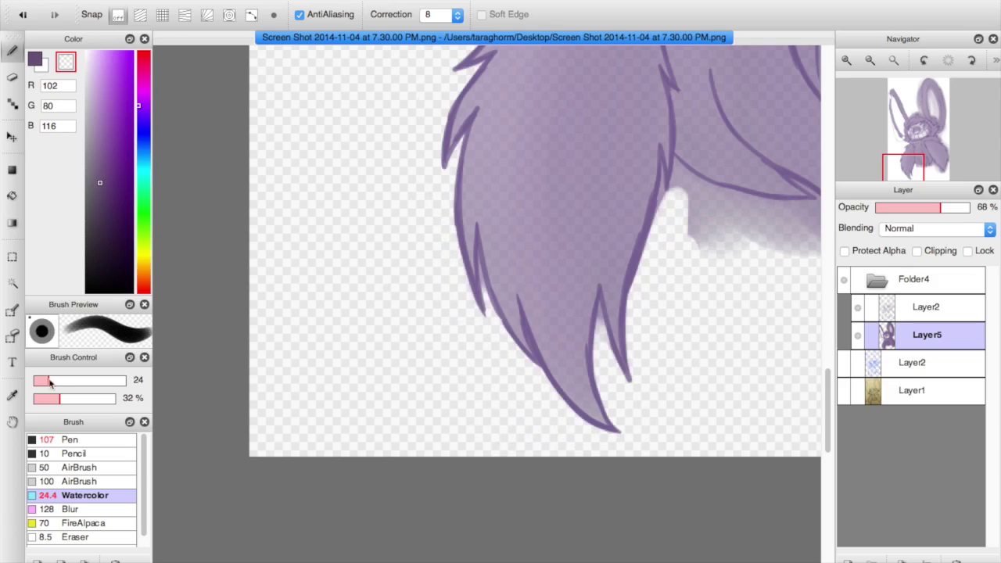
# Step: Erase the overspill beneath the central chest fur and between its points, starting at brush size 11
pyautogui.moveTo(48, 382); pyautogui.dragTo(37, 381)
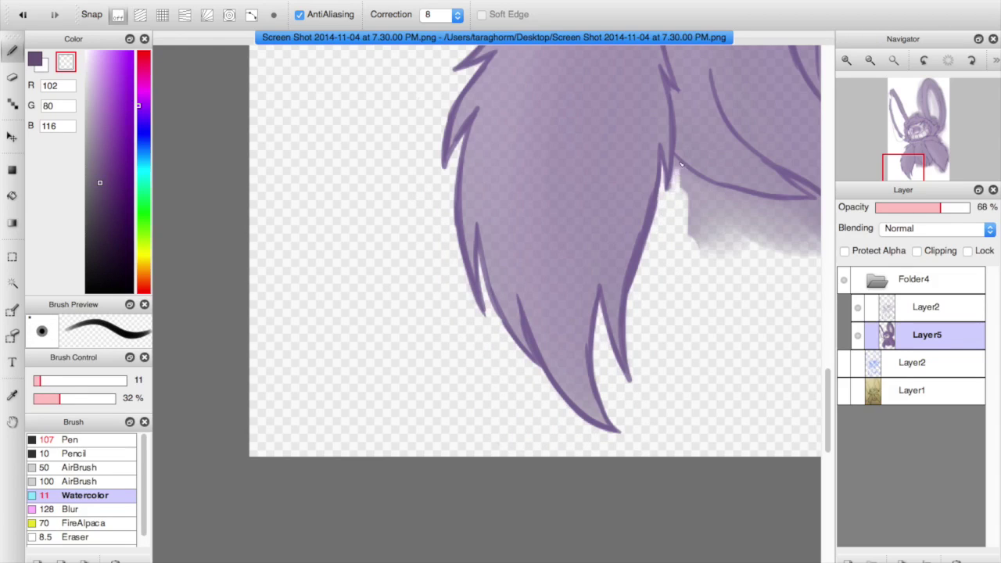
pyautogui.moveTo(714, 207); pyautogui.dragTo(743, 200)
pyautogui.click(927, 164)
pyautogui.click(53, 381)
pyautogui.moveTo(324, 336)
pyautogui.mouseDown()
pyautogui.moveTo(293, 281)
pyautogui.moveTo(332, 307)
pyautogui.moveTo(431, 315)
pyautogui.moveTo(462, 345)
pyautogui.moveTo(480, 230)
pyautogui.moveTo(481, 328)
pyautogui.mouseUp()
pyautogui.click(41, 381)
pyautogui.moveTo(471, 189); pyautogui.dragTo(495, 274)
pyautogui.moveTo(552, 225)
pyautogui.mouseDown()
pyautogui.moveTo(510, 322)
pyautogui.moveTo(497, 328)
pyautogui.moveTo(549, 292)
pyautogui.mouseUp()
# Step: Erase the overspill along the lower edge of the right chest tuft, refining its fur spikes with a smaller brush
pyautogui.click(68, 382)
pyautogui.moveTo(553, 313); pyautogui.dragTo(623, 402)
pyautogui.moveTo(586, 322); pyautogui.dragTo(705, 429)
pyautogui.click(37, 382)
pyautogui.moveTo(552, 228)
pyautogui.mouseDown()
pyautogui.moveTo(554, 269)
pyautogui.moveTo(577, 277)
pyautogui.mouseUp()
pyautogui.moveTo(565, 250)
pyautogui.mouseDown()
pyautogui.moveTo(588, 299)
pyautogui.moveTo(665, 342)
pyautogui.moveTo(740, 431)
pyautogui.moveTo(754, 339)
pyautogui.mouseUp()
# Step: Clear the overspill on the outer side of the right chest tuft's tip and undo the last stroke
pyautogui.click(45, 381)
pyautogui.moveTo(789, 226)
pyautogui.mouseDown()
pyautogui.moveTo(792, 305)
pyautogui.moveTo(761, 409)
pyautogui.mouseUp()
pyautogui.moveTo(768, 301); pyautogui.dragTo(754, 415)
pyautogui.moveTo(778, 266)
pyautogui.mouseDown()
pyautogui.moveTo(754, 352)
pyautogui.moveTo(772, 250)
pyautogui.moveTo(761, 428)
pyautogui.moveTo(798, 249)
pyautogui.mouseUp()
pyautogui.press('super+z')
# Step: Erase the overspill up the outer edge of the right chest tuft to its shoulder spike, using brush size 17
pyautogui.moveTo(952, 164); pyautogui.dragTo(940, 157)
pyautogui.moveTo(533, 262)
pyautogui.mouseDown()
pyautogui.moveTo(560, 303)
pyautogui.moveTo(536, 264)
pyautogui.moveTo(570, 421)
pyautogui.mouseUp()
pyautogui.moveTo(569, 421); pyautogui.dragTo(575, 262)
pyautogui.moveTo(579, 397); pyautogui.dragTo(539, 157)
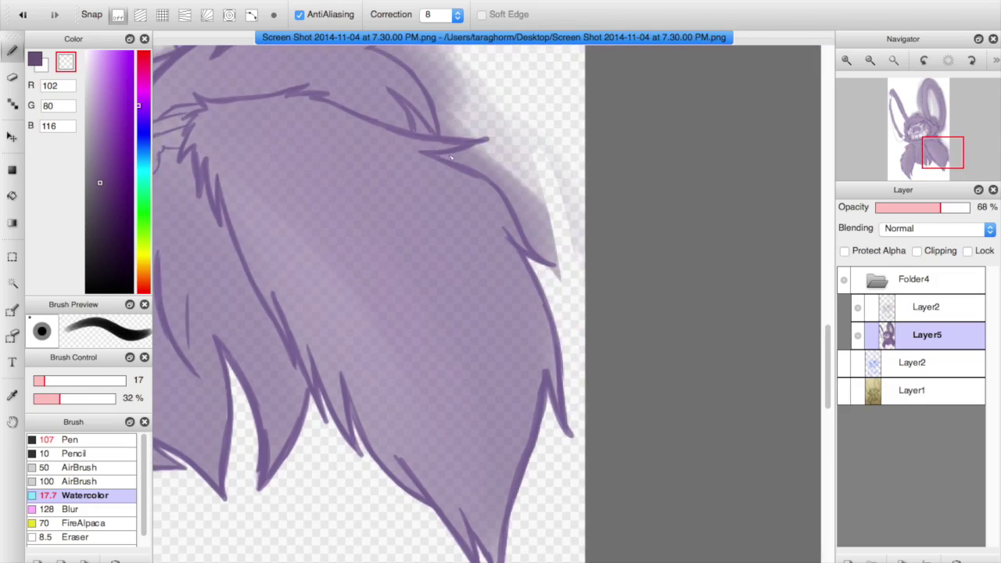
pyautogui.moveTo(451, 156)
pyautogui.mouseDown()
pyautogui.moveTo(551, 234)
pyautogui.moveTo(539, 184)
pyautogui.moveTo(489, 155)
pyautogui.mouseUp()
pyautogui.moveTo(485, 110); pyautogui.dragTo(446, 130)
# Step: Clean around the right collar spikes at brush size 5 and clear the wider overspill beside them at size 23
pyautogui.click(33, 381)
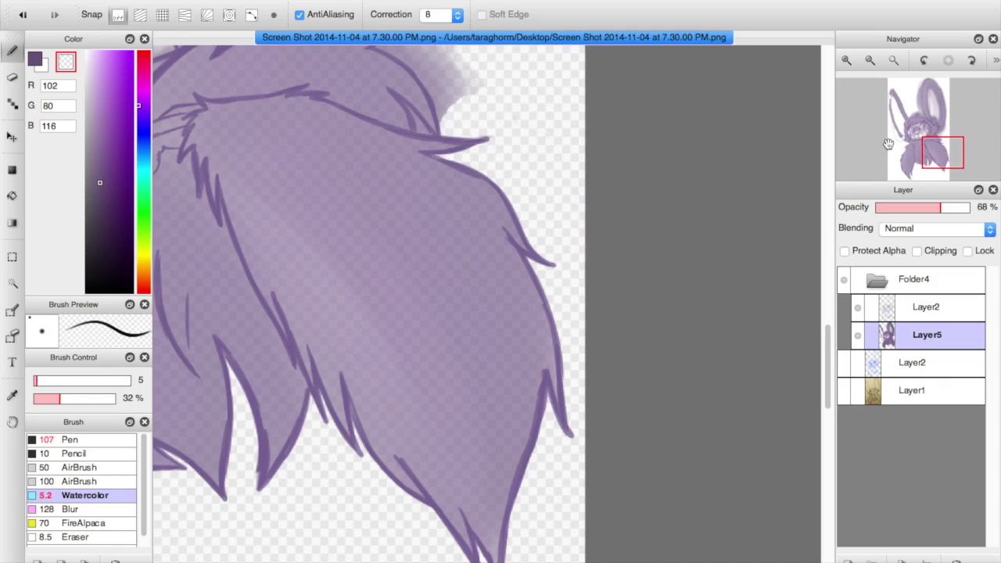
pyautogui.moveTo(886, 146); pyautogui.dragTo(875, 135)
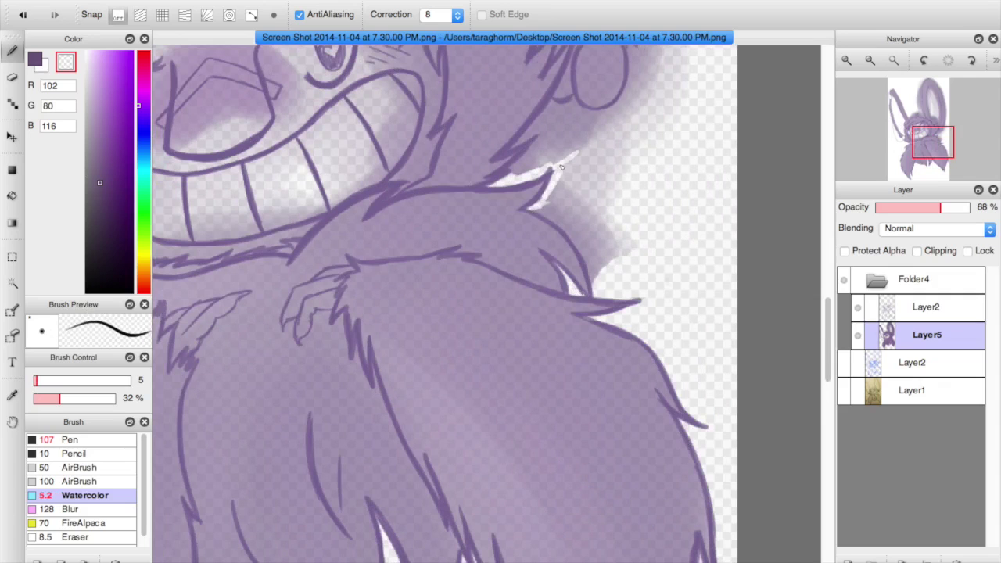
pyautogui.click(47, 382)
pyautogui.moveTo(551, 198)
pyautogui.mouseDown()
pyautogui.moveTo(577, 186)
pyautogui.moveTo(616, 228)
pyautogui.mouseUp()
pyautogui.moveTo(622, 160); pyautogui.dragTo(654, 96)
# Step: Erase the overspill in and around the right earring at brush size 23, refining the cheek fur spikes below it at size 8
pyautogui.moveTo(928, 139); pyautogui.dragTo(928, 127)
pyautogui.moveTo(588, 241)
pyautogui.mouseDown()
pyautogui.moveTo(597, 278)
pyautogui.moveTo(583, 235)
pyautogui.moveTo(631, 280)
pyautogui.moveTo(683, 232)
pyautogui.mouseUp()
pyautogui.moveTo(594, 317)
pyautogui.mouseDown()
pyautogui.moveTo(504, 352)
pyautogui.moveTo(547, 321)
pyautogui.moveTo(602, 306)
pyautogui.mouseUp()
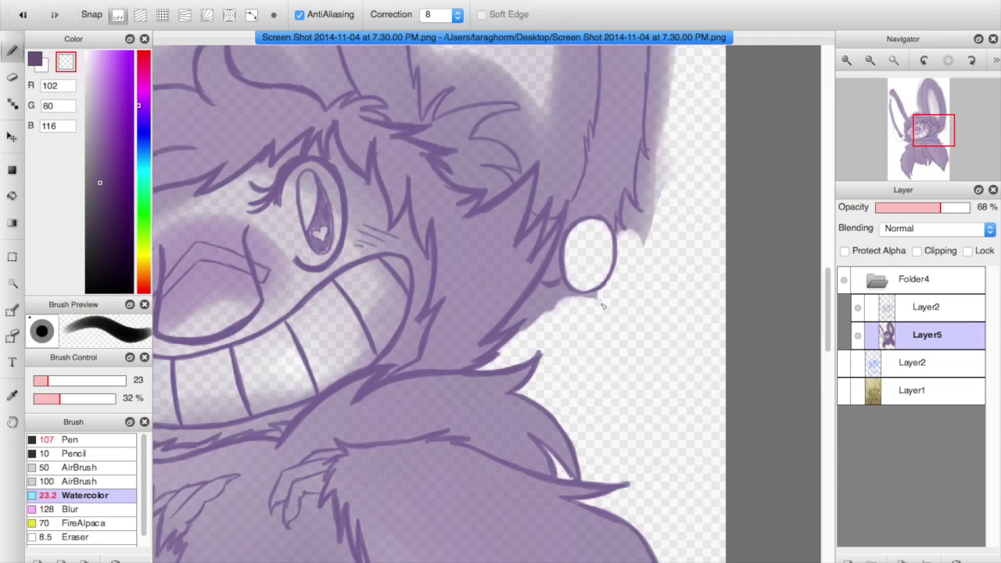
pyautogui.click(37, 381)
pyautogui.moveTo(504, 332); pyautogui.dragTo(535, 309)
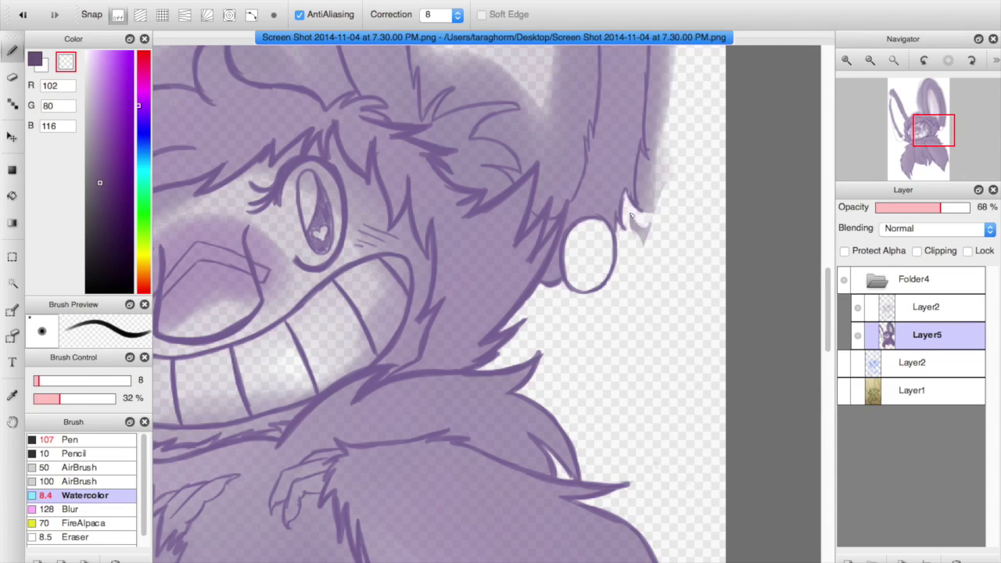
# Step: Clean the fur spikes at the right ear's outer base, and clear the overspill up its outer edge at brush size 22
pyautogui.moveTo(945, 128); pyautogui.dragTo(938, 119)
pyautogui.moveTo(594, 380)
pyautogui.mouseDown()
pyautogui.moveTo(589, 322)
pyautogui.moveTo(609, 360)
pyautogui.mouseUp()
pyautogui.click(47, 381)
pyautogui.moveTo(615, 258)
pyautogui.mouseDown()
pyautogui.moveTo(602, 141)
pyautogui.moveTo(601, 216)
pyautogui.mouseUp()
pyautogui.moveTo(938, 115); pyautogui.dragTo(936, 103)
pyautogui.moveTo(580, 205)
pyautogui.mouseDown()
pyautogui.moveTo(617, 344)
pyautogui.moveTo(607, 306)
pyautogui.moveTo(612, 388)
pyautogui.moveTo(593, 218)
pyautogui.mouseUp()
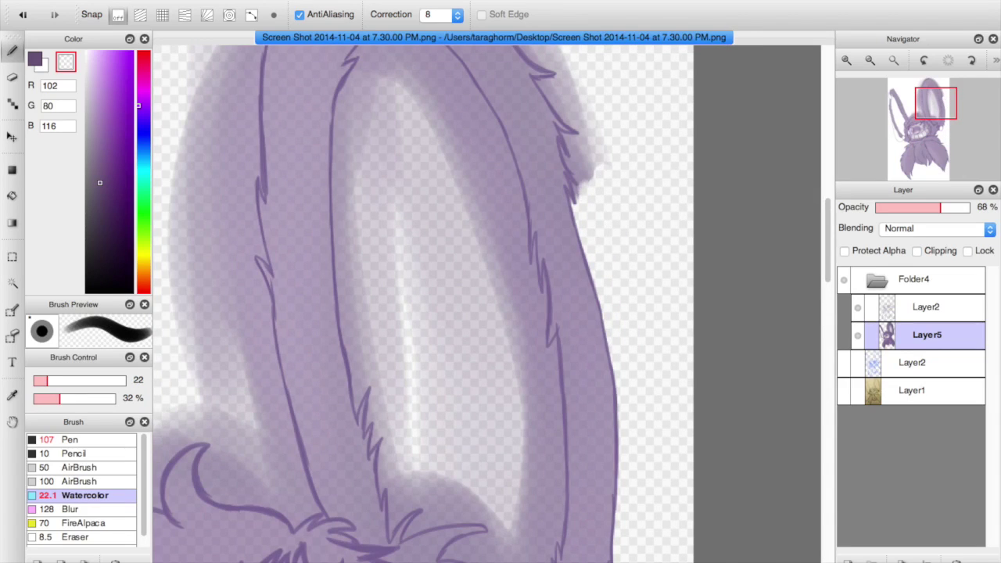
# Step: Erase the overspill around the right ear's upper outer spikes and over its tip, reducing the brush size to 8
pyautogui.moveTo(942, 110); pyautogui.dragTo(939, 102)
pyautogui.moveTo(613, 178)
pyautogui.mouseDown()
pyautogui.moveTo(563, 118)
pyautogui.moveTo(650, 234)
pyautogui.moveTo(643, 200)
pyautogui.mouseUp()
pyautogui.moveTo(620, 236)
pyautogui.mouseDown()
pyautogui.moveTo(660, 252)
pyautogui.moveTo(674, 299)
pyautogui.moveTo(637, 262)
pyautogui.moveTo(615, 291)
pyautogui.moveTo(631, 320)
pyautogui.moveTo(645, 314)
pyautogui.moveTo(620, 256)
pyautogui.mouseUp()
pyautogui.click(38, 382)
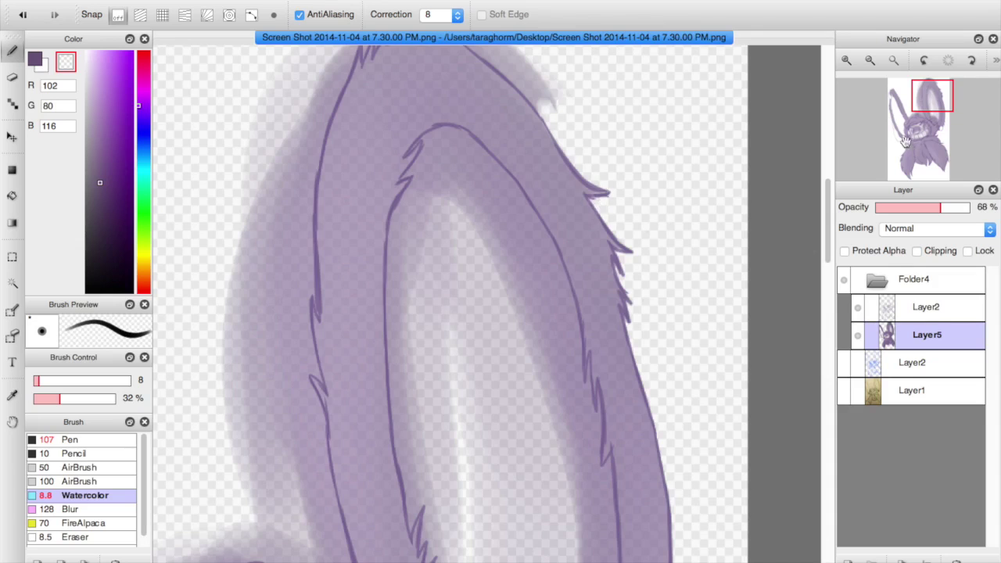
pyautogui.moveTo(559, 56); pyautogui.dragTo(593, 176)
pyautogui.moveTo(455, 145)
pyautogui.mouseDown()
pyautogui.moveTo(511, 153)
pyautogui.moveTo(535, 178)
pyautogui.moveTo(541, 162)
pyautogui.moveTo(557, 188)
pyautogui.moveTo(516, 169)
pyautogui.moveTo(563, 227)
pyautogui.moveTo(537, 178)
pyautogui.moveTo(570, 218)
pyautogui.moveTo(610, 204)
pyautogui.mouseUp()
pyautogui.moveTo(490, 159)
pyautogui.mouseDown()
pyautogui.moveTo(425, 157)
pyautogui.moveTo(471, 131)
pyautogui.moveTo(415, 156)
pyautogui.moveTo(419, 128)
pyautogui.moveTo(332, 174)
pyautogui.moveTo(341, 187)
pyautogui.moveTo(299, 221)
pyautogui.moveTo(374, 200)
pyautogui.moveTo(399, 143)
pyautogui.mouseUp()
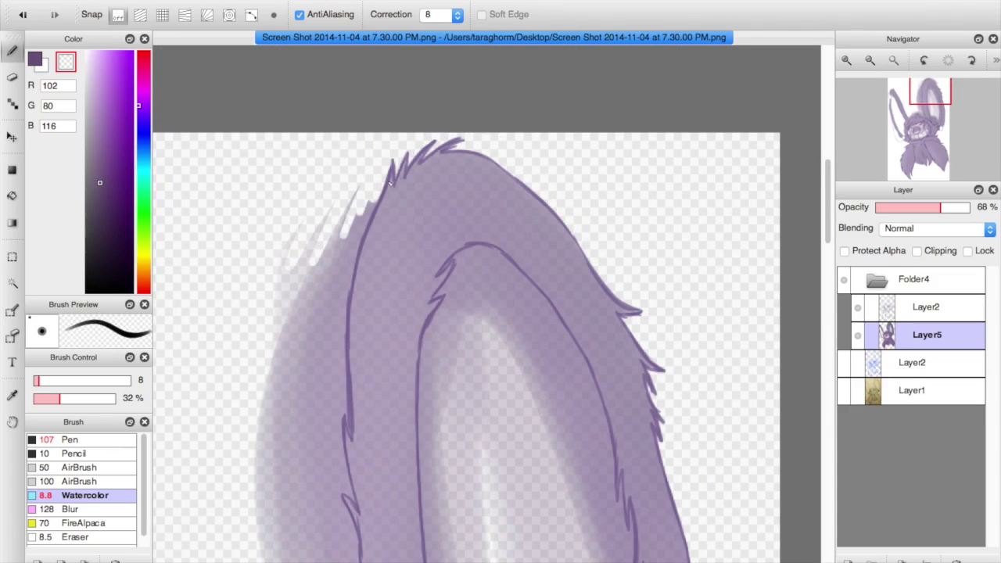
# Step: Clear the overspill down the side of the right ear facing the other ear, enlarging the brush to 27
pyautogui.moveTo(377, 199); pyautogui.dragTo(338, 266)
pyautogui.moveTo(358, 214); pyautogui.dragTo(311, 293)
pyautogui.click(50, 381)
pyautogui.moveTo(315, 234)
pyautogui.mouseDown()
pyautogui.moveTo(277, 336)
pyautogui.moveTo(304, 285)
pyautogui.mouseUp()
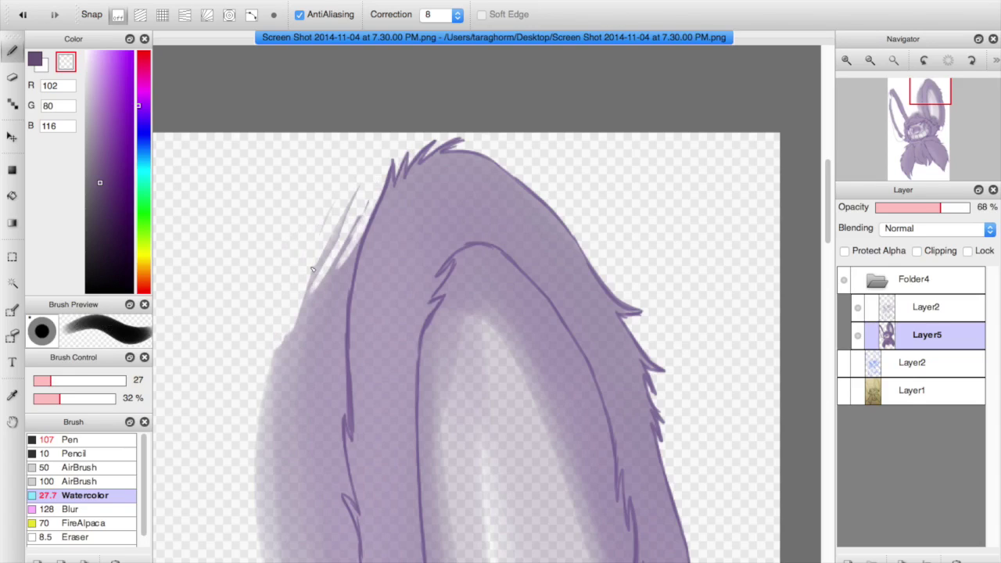
pyautogui.moveTo(356, 203)
pyautogui.mouseDown()
pyautogui.moveTo(321, 301)
pyautogui.moveTo(328, 399)
pyautogui.moveTo(263, 439)
pyautogui.moveTo(266, 493)
pyautogui.mouseUp()
# Step: Erase the purple inside the right ear's inner outline and the remaining overspill beside the ear
pyautogui.moveTo(470, 344)
pyautogui.mouseDown()
pyautogui.moveTo(437, 497)
pyautogui.moveTo(439, 344)
pyautogui.moveTo(434, 350)
pyautogui.moveTo(458, 304)
pyautogui.moveTo(472, 362)
pyautogui.moveTo(489, 317)
pyautogui.moveTo(468, 280)
pyautogui.moveTo(490, 278)
pyautogui.moveTo(484, 260)
pyautogui.moveTo(534, 334)
pyautogui.mouseUp()
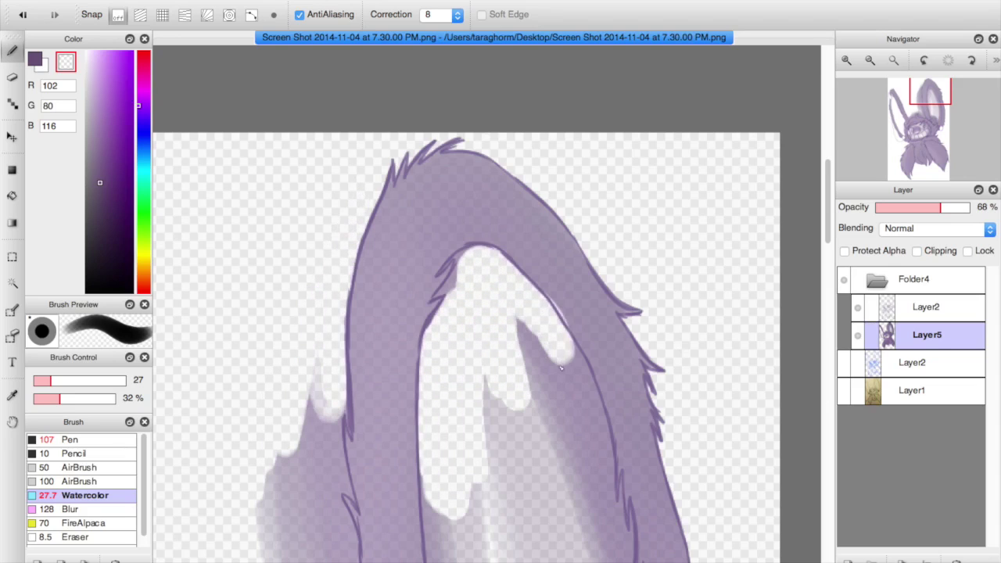
pyautogui.scroll(-10, 535, 334)
pyautogui.moveTo(435, 424)
pyautogui.mouseDown()
pyautogui.moveTo(444, 381)
pyautogui.moveTo(393, 346)
pyautogui.moveTo(416, 338)
pyautogui.moveTo(403, 451)
pyautogui.moveTo(361, 470)
pyautogui.moveTo(289, 457)
pyautogui.moveTo(284, 446)
pyautogui.moveTo(353, 447)
pyautogui.moveTo(405, 422)
pyautogui.moveTo(385, 392)
pyautogui.mouseUp()
pyautogui.moveTo(439, 449)
pyautogui.mouseDown()
pyautogui.moveTo(405, 468)
pyautogui.moveTo(303, 487)
pyautogui.mouseUp()
pyautogui.moveTo(535, 219)
pyautogui.mouseDown()
pyautogui.moveTo(520, 260)
pyautogui.moveTo(485, 116)
pyautogui.moveTo(567, 227)
pyautogui.moveTo(528, 266)
pyautogui.moveTo(574, 313)
pyautogui.moveTo(587, 282)
pyautogui.mouseUp()
pyautogui.click(934, 103)
pyautogui.moveTo(426, 212)
pyautogui.mouseDown()
pyautogui.moveTo(424, 270)
pyautogui.moveTo(438, 154)
pyautogui.moveTo(467, 146)
pyautogui.moveTo(511, 202)
pyautogui.moveTo(552, 458)
pyautogui.moveTo(485, 204)
pyautogui.moveTo(438, 157)
pyautogui.mouseUp()
pyautogui.moveTo(429, 344); pyautogui.dragTo(427, 358)
# Step: Clear the wide overspill above the hair, between the ears and across the face
pyautogui.moveTo(917, 111); pyautogui.dragTo(908, 111)
pyautogui.moveTo(486, 349)
pyautogui.mouseDown()
pyautogui.moveTo(490, 358)
pyautogui.moveTo(543, 342)
pyautogui.moveTo(567, 306)
pyautogui.moveTo(522, 311)
pyautogui.mouseUp()
pyautogui.moveTo(356, 205); pyautogui.dragTo(391, 286)
pyautogui.moveTo(581, 178)
pyautogui.mouseDown()
pyautogui.moveTo(595, 281)
pyautogui.moveTo(579, 306)
pyautogui.moveTo(602, 333)
pyautogui.moveTo(651, 354)
pyautogui.moveTo(614, 293)
pyautogui.moveTo(645, 347)
pyautogui.moveTo(596, 153)
pyautogui.moveTo(609, 97)
pyautogui.moveTo(618, 184)
pyautogui.mouseUp()
pyautogui.moveTo(519, 416)
pyautogui.mouseDown()
pyautogui.moveTo(508, 450)
pyautogui.moveTo(547, 431)
pyautogui.moveTo(532, 485)
pyautogui.moveTo(587, 456)
pyautogui.moveTo(614, 465)
pyautogui.moveTo(547, 446)
pyautogui.moveTo(532, 489)
pyautogui.moveTo(551, 440)
pyautogui.moveTo(622, 417)
pyautogui.moveTo(696, 470)
pyautogui.moveTo(693, 528)
pyautogui.moveTo(665, 544)
pyautogui.mouseUp()
pyautogui.moveTo(731, 323); pyautogui.dragTo(715, 334)
# Step: Erase the overspill between the left ear's base and the hair and along the hair's curled top at brush size 8
pyautogui.moveTo(928, 144); pyautogui.dragTo(912, 117)
pyautogui.click(39, 381)
pyautogui.click(845, 61)
pyautogui.click(845, 61)
pyautogui.moveTo(317, 192); pyautogui.dragTo(378, 370)
pyautogui.moveTo(361, 296); pyautogui.dragTo(384, 395)
pyautogui.moveTo(387, 377); pyautogui.dragTo(469, 283)
pyautogui.moveTo(391, 351); pyautogui.dragTo(368, 300)
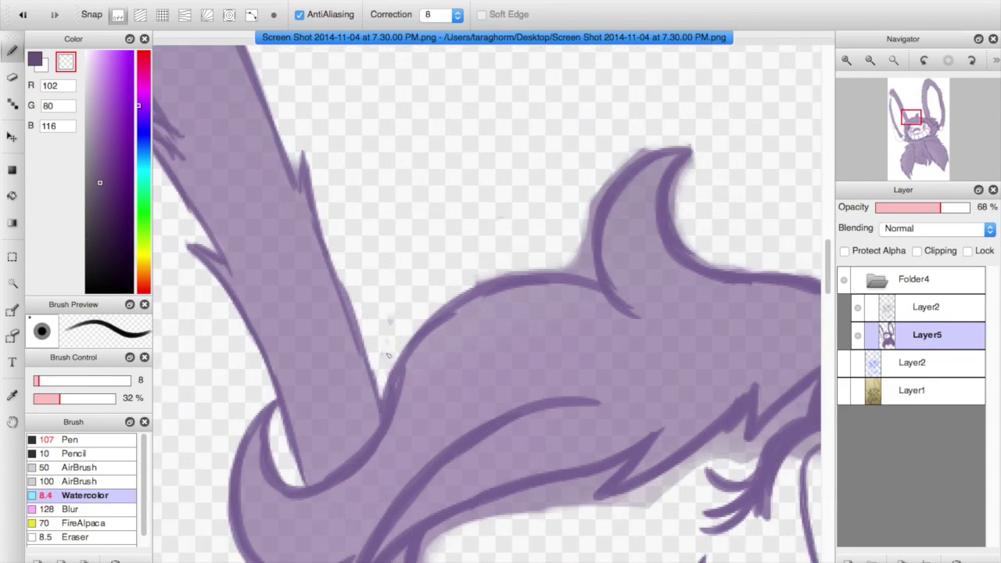
pyautogui.moveTo(300, 160); pyautogui.dragTo(295, 185)
pyautogui.moveTo(471, 277)
pyautogui.mouseDown()
pyautogui.moveTo(549, 274)
pyautogui.moveTo(591, 251)
pyautogui.moveTo(584, 263)
pyautogui.moveTo(495, 229)
pyautogui.moveTo(479, 239)
pyautogui.moveTo(673, 137)
pyautogui.moveTo(713, 158)
pyautogui.moveTo(689, 192)
pyautogui.moveTo(683, 231)
pyautogui.moveTo(777, 267)
pyautogui.mouseUp()
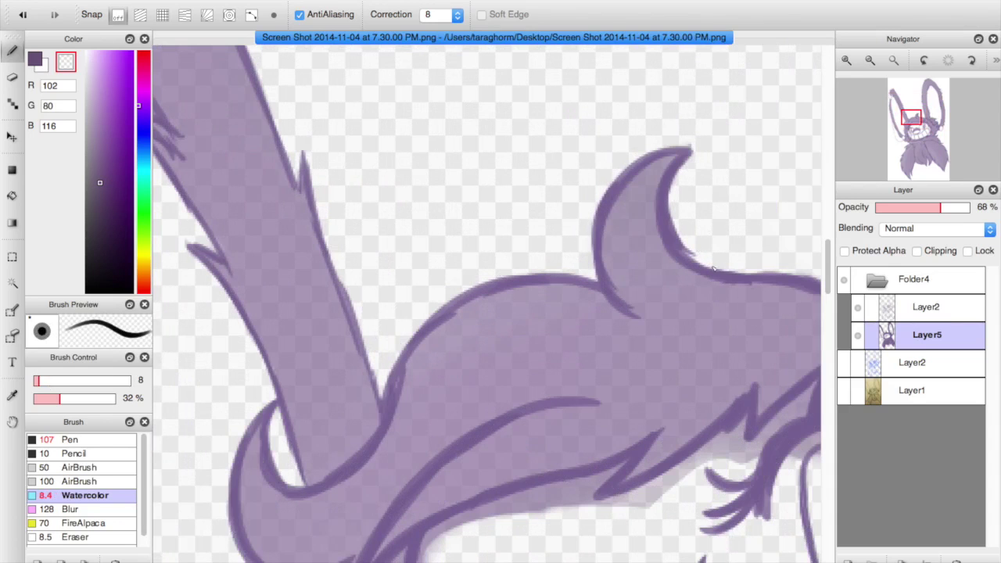
# Step: Erase the overspill along the folded left ear's upright and hanging sections, undoing two strokes along the way
pyautogui.click(897, 113)
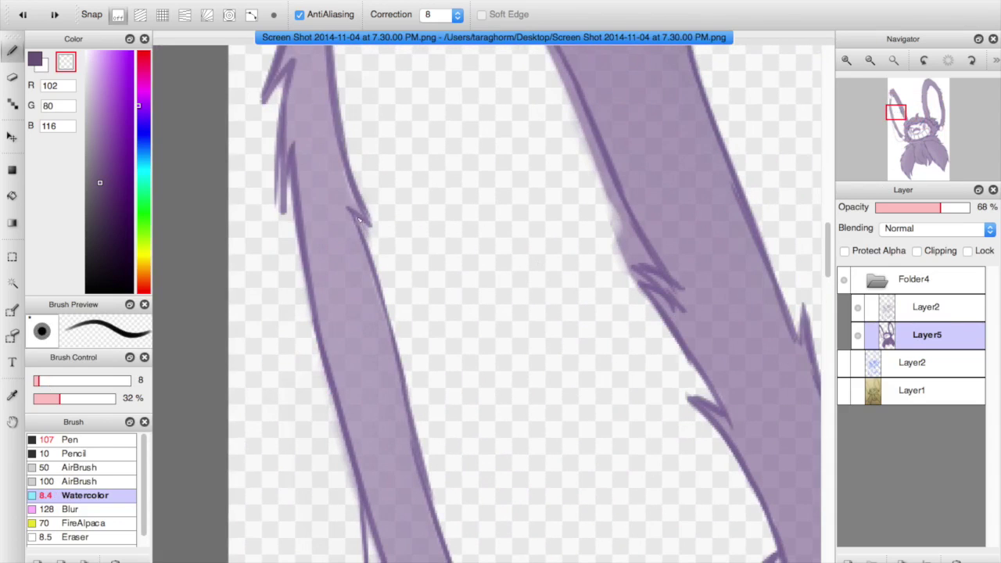
pyautogui.moveTo(636, 297)
pyautogui.mouseDown()
pyautogui.moveTo(669, 355)
pyautogui.moveTo(628, 299)
pyautogui.moveTo(653, 398)
pyautogui.moveTo(707, 364)
pyautogui.moveTo(672, 388)
pyautogui.moveTo(659, 266)
pyautogui.mouseUp()
pyautogui.moveTo(593, 157); pyautogui.dragTo(642, 252)
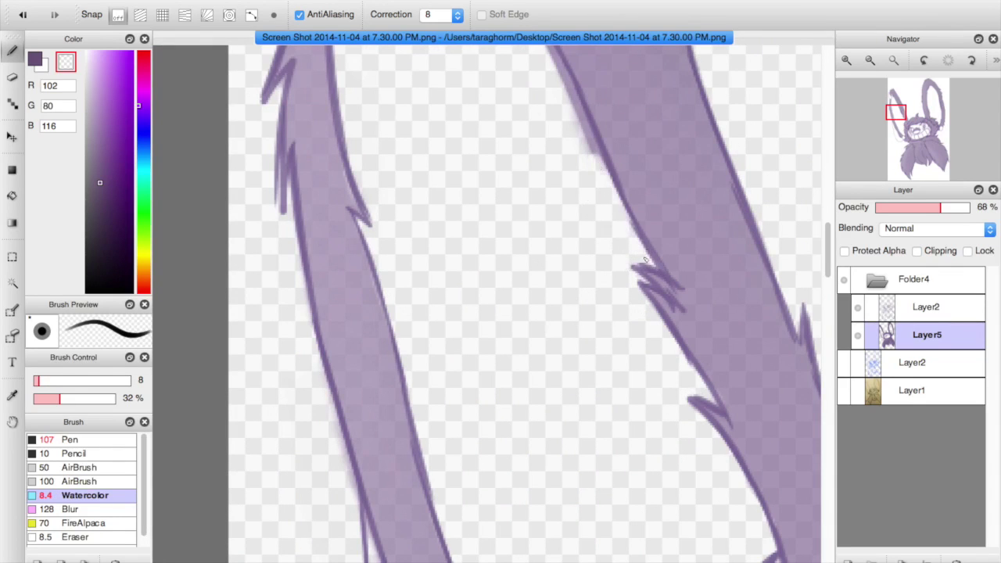
pyautogui.click(896, 105)
pyautogui.moveTo(522, 212)
pyautogui.mouseDown()
pyautogui.moveTo(563, 274)
pyautogui.moveTo(601, 371)
pyautogui.moveTo(572, 312)
pyautogui.mouseUp()
pyautogui.press('super+z')
pyautogui.press('super+z')
pyautogui.moveTo(358, 235); pyautogui.dragTo(360, 117)
# Step: Set the colour to RGB 180, 146, 200 and use the Eraser along the outer edge of the left ear's upright section
pyautogui.click(34, 63)
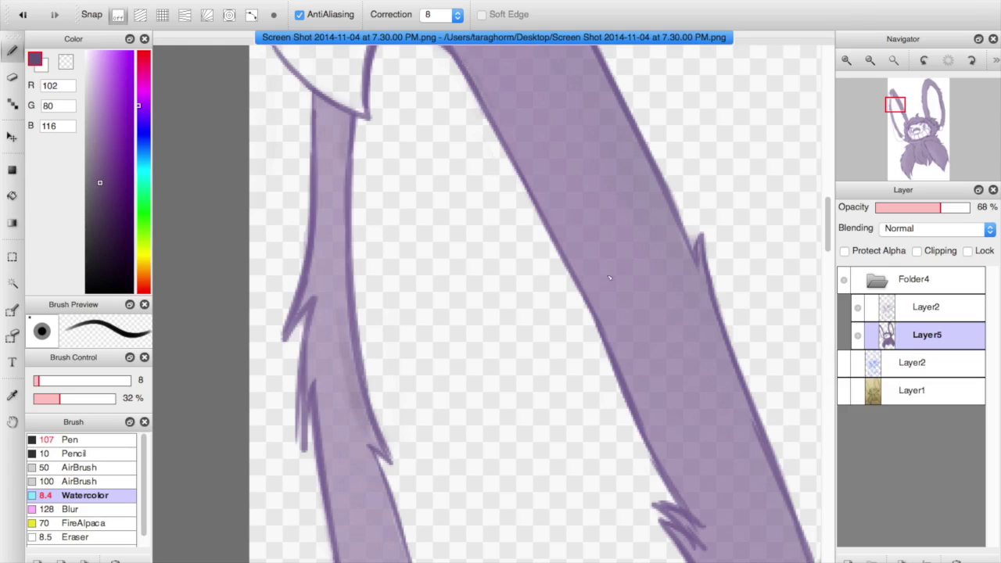
pyautogui.click(98, 103)
pyautogui.click(11, 77)
pyautogui.moveTo(695, 245); pyautogui.dragTo(670, 172)
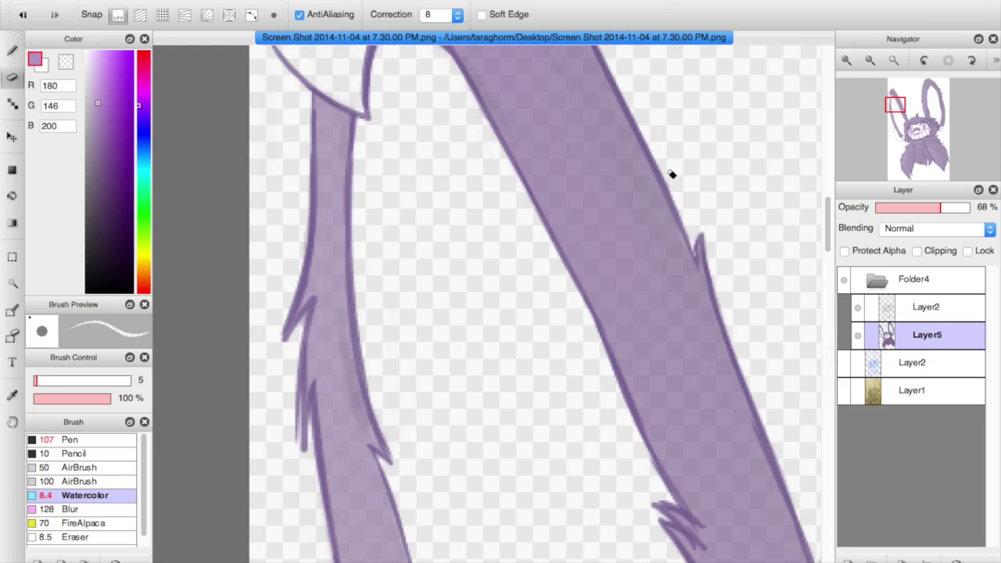
# Step: Raise the layer opacity to 100% and paint the hanging ear section's inner edge with sampled purple RGB 146, 124, 164
pyautogui.moveTo(941, 210); pyautogui.dragTo(970, 208)
pyautogui.keyDown('alt'); pyautogui.click(263, 342); pyautogui.keyUp('alt')
pyautogui.press('b')
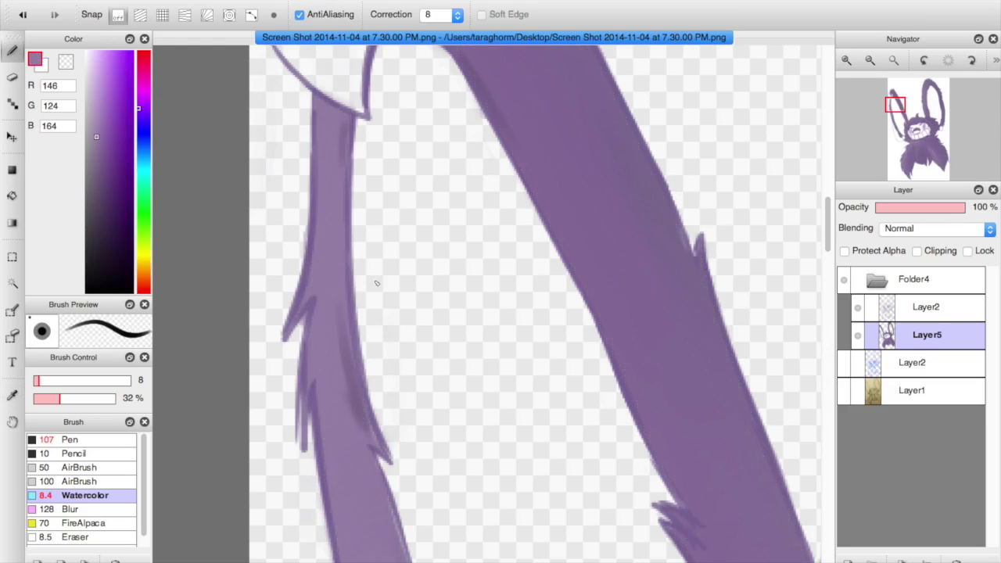
pyautogui.moveTo(348, 194); pyautogui.dragTo(349, 262)
# Step: Trim the overspill along the folded left ear's upper edge and inside its bend, ending with the transparent brush
pyautogui.moveTo(899, 104); pyautogui.dragTo(896, 93)
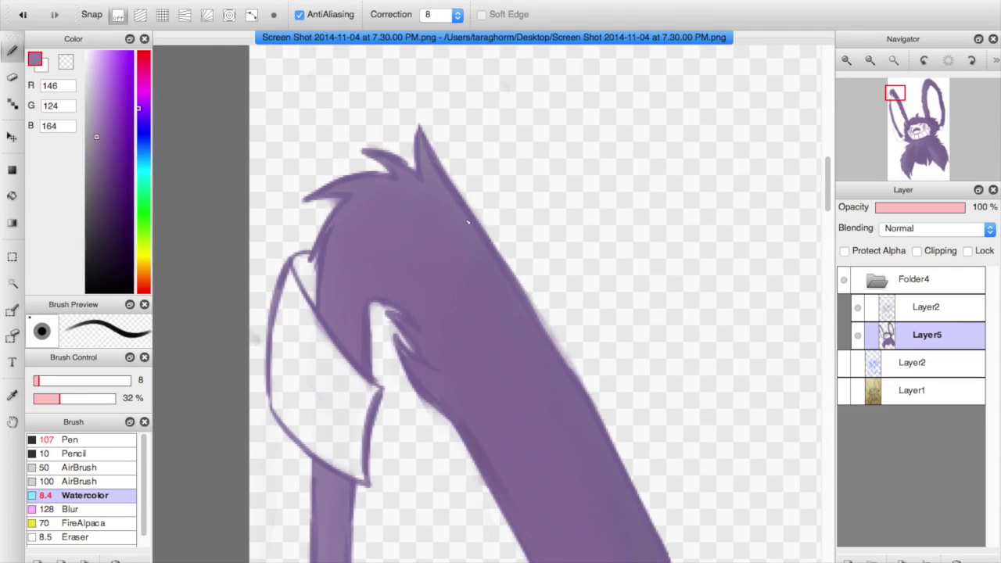
pyautogui.click(13, 77)
pyautogui.moveTo(517, 275); pyautogui.dragTo(620, 461)
pyautogui.click(71, 63)
pyautogui.click(13, 50)
pyautogui.moveTo(379, 308)
pyautogui.mouseDown()
pyautogui.moveTo(399, 317)
pyautogui.moveTo(408, 344)
pyautogui.moveTo(408, 397)
pyautogui.mouseUp()
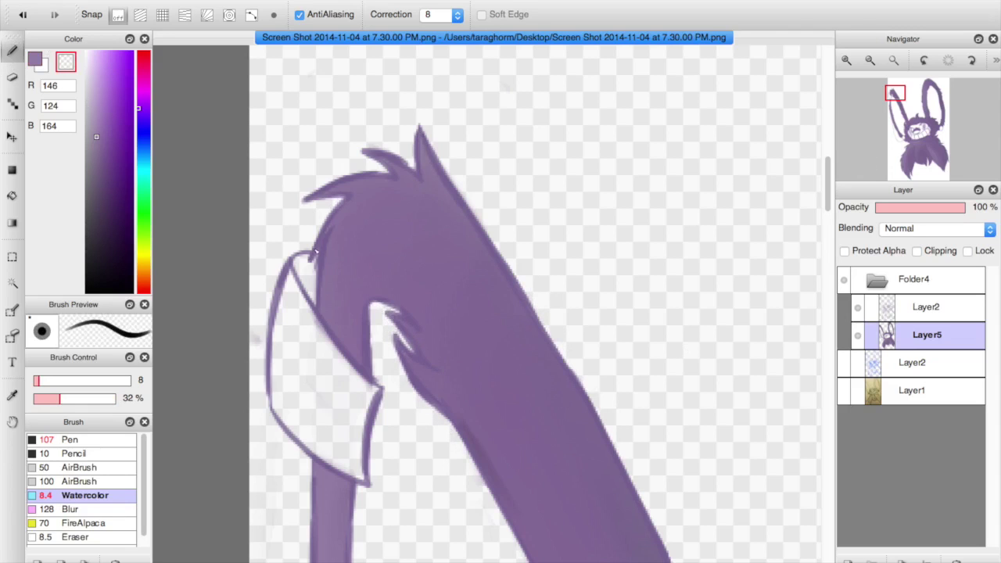
# Step: Erase the overspill down the outer edge of the left ear's hanging section and switch back to the purple colour
pyautogui.scroll(-10, 352, 235)
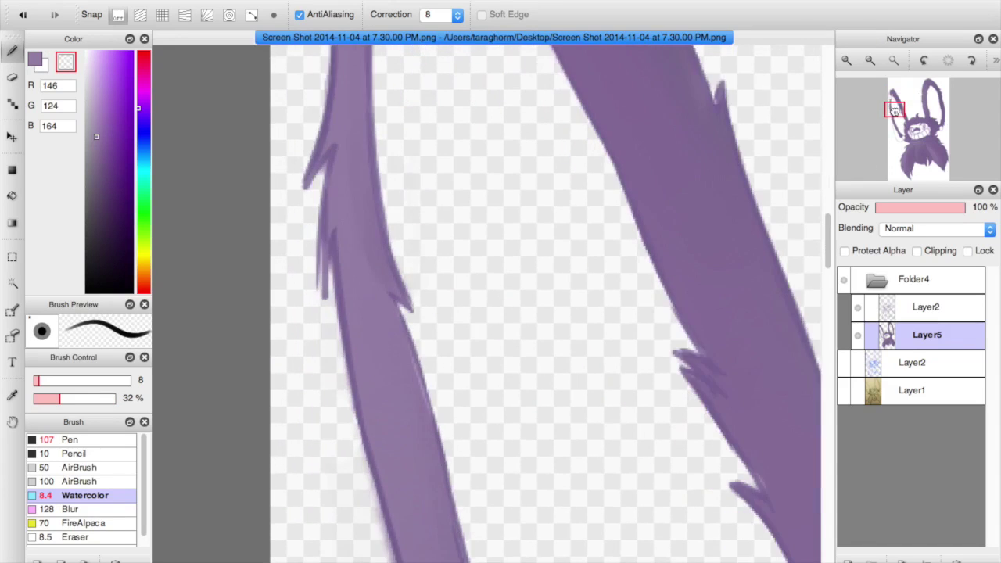
pyautogui.moveTo(331, 287); pyautogui.dragTo(366, 485)
pyautogui.press('x')
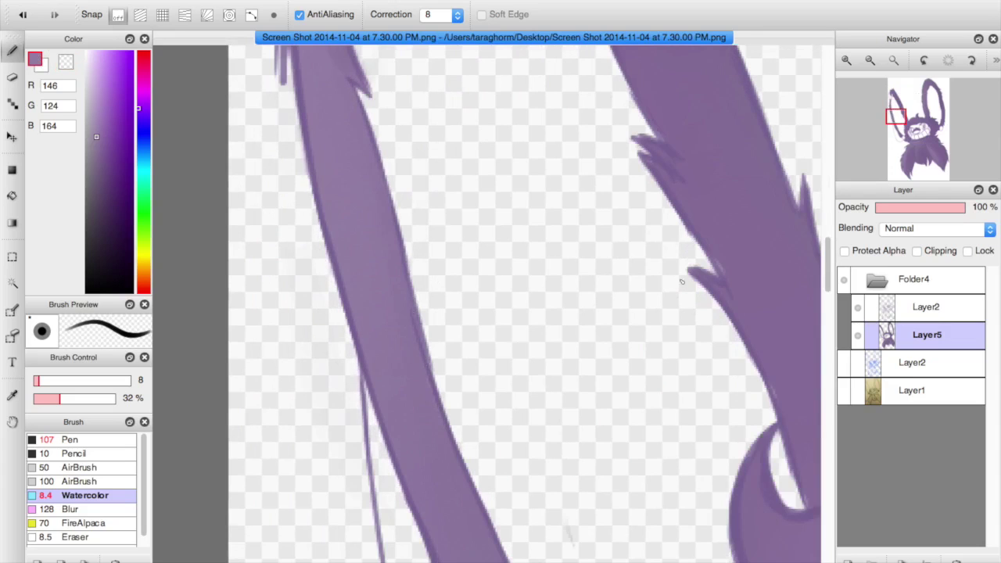
# Step: Examine the hanging section of the left ear for leftover overspill and gaps along its edges
pyautogui.scroll(8, 699, 210)
pyautogui.hscroll(-5, 700, 209)
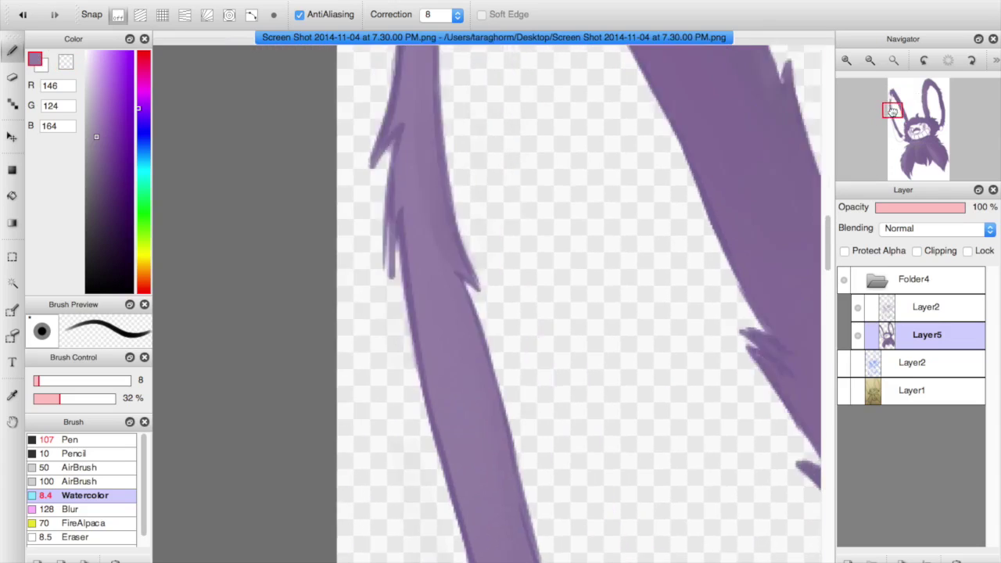
pyautogui.hscroll(5, 534, 289)
pyautogui.scroll(-5, 534, 288)
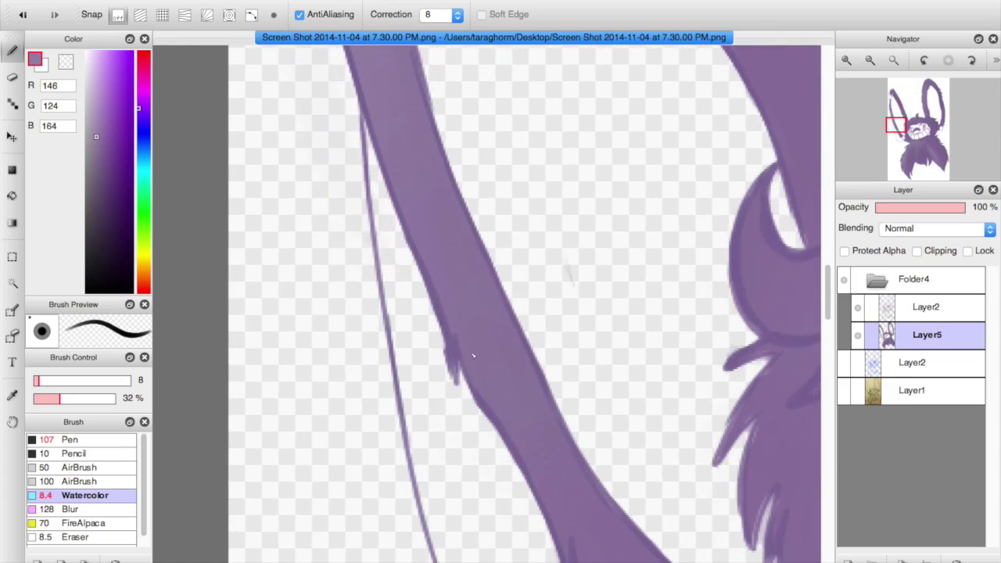
pyautogui.press('e')
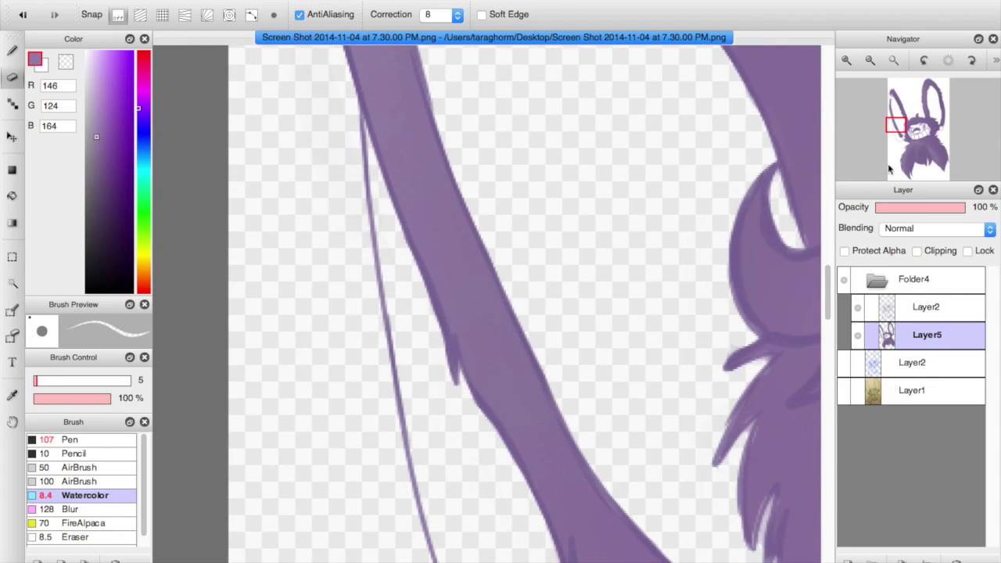
pyautogui.scroll(5, 496, 144)
pyautogui.hscroll(-3, 496, 144)
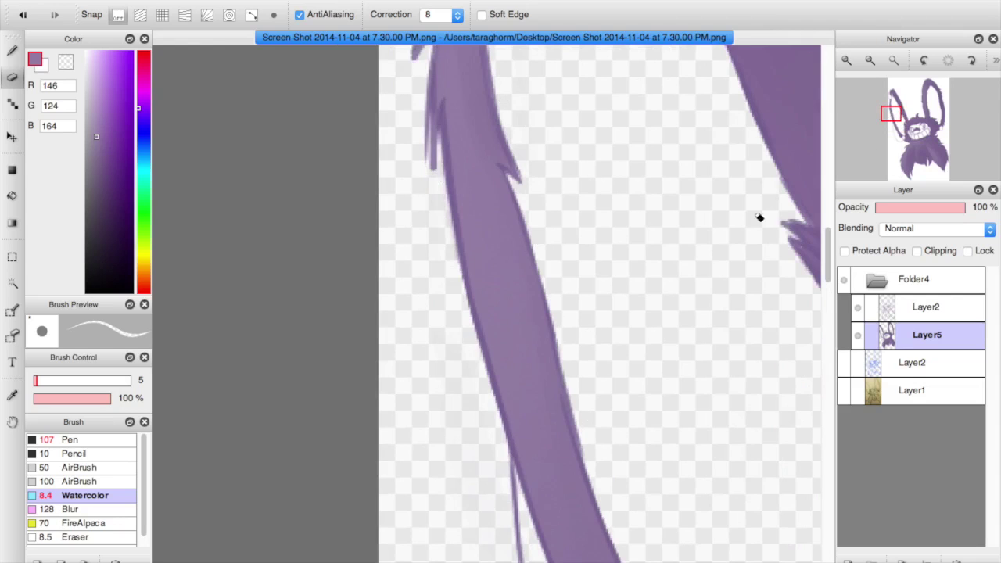
pyautogui.scroll(-5, 759, 218)
pyautogui.hscroll(3, 759, 217)
pyautogui.press('b')
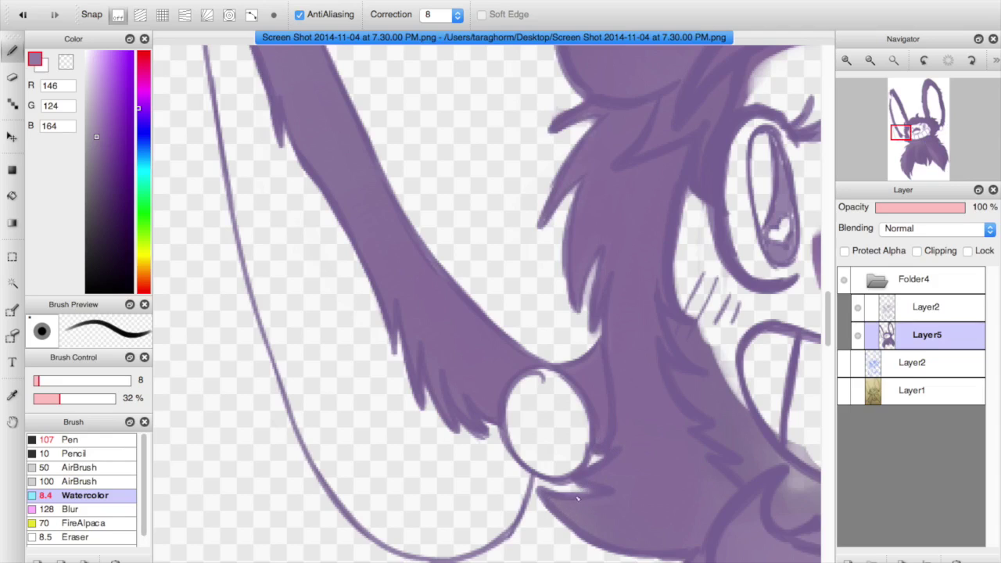
# Step: Erase the overspill around the left cheek's fur spikes with the transparent brush and undo the last stroke
pyautogui.click(12, 77)
pyautogui.click(12, 51)
pyautogui.click(66, 62)
pyautogui.moveTo(571, 110); pyautogui.dragTo(554, 120)
pyautogui.moveTo(567, 246); pyautogui.dragTo(571, 296)
pyautogui.press('super+z')
# Step: Erase the overspill between the left eye and the hair, beside the nose and along the left cheek fur
pyautogui.moveTo(903, 117); pyautogui.dragTo(911, 129)
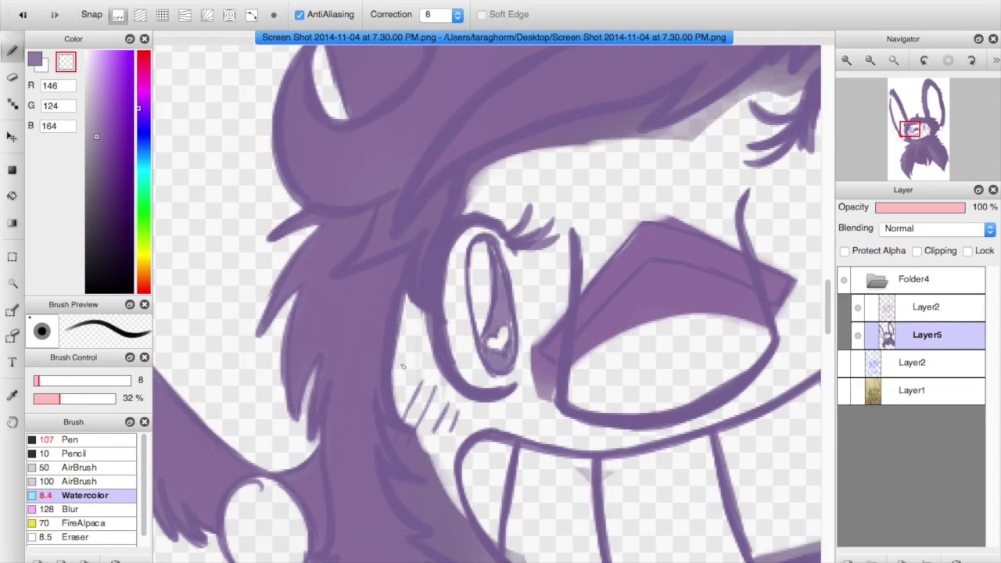
pyautogui.moveTo(429, 325)
pyautogui.mouseDown()
pyautogui.moveTo(463, 191)
pyautogui.moveTo(475, 195)
pyautogui.mouseUp()
pyautogui.moveTo(550, 319); pyautogui.dragTo(540, 403)
pyautogui.moveTo(383, 424)
pyautogui.mouseDown()
pyautogui.moveTo(450, 476)
pyautogui.moveTo(454, 442)
pyautogui.mouseUp()
# Step: Clear the overspill around the nose's angled band and fill its upper edge with sampled purple RGB 140, 109, 158
pyautogui.moveTo(630, 346)
pyautogui.mouseDown()
pyautogui.moveTo(619, 329)
pyautogui.moveTo(653, 269)
pyautogui.moveTo(735, 295)
pyautogui.moveTo(649, 266)
pyautogui.moveTo(771, 317)
pyautogui.moveTo(669, 296)
pyautogui.moveTo(674, 288)
pyautogui.mouseUp()
pyautogui.moveTo(650, 212); pyautogui.dragTo(799, 278)
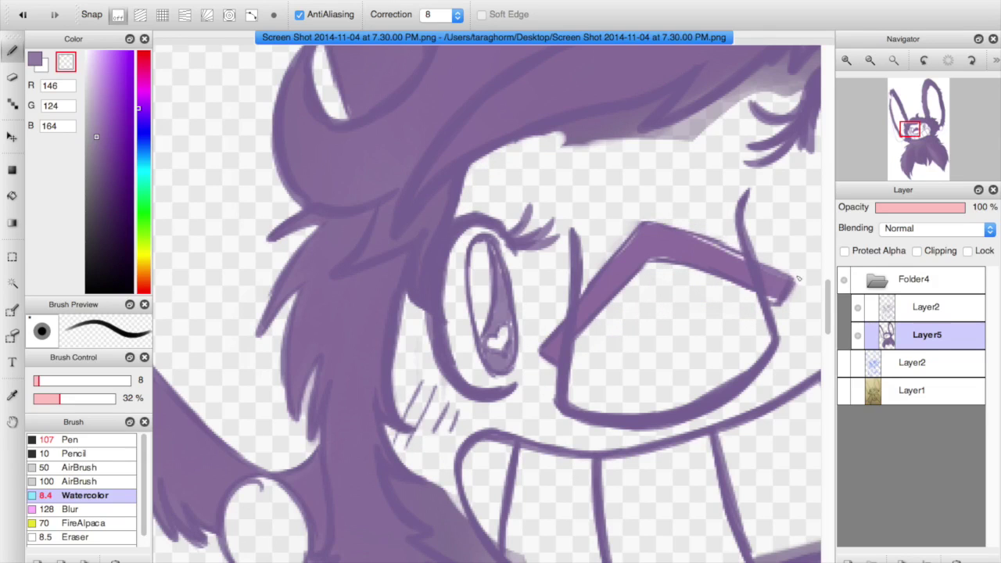
pyautogui.keyDown('alt'); pyautogui.click(197, 91); pyautogui.keyUp('alt')
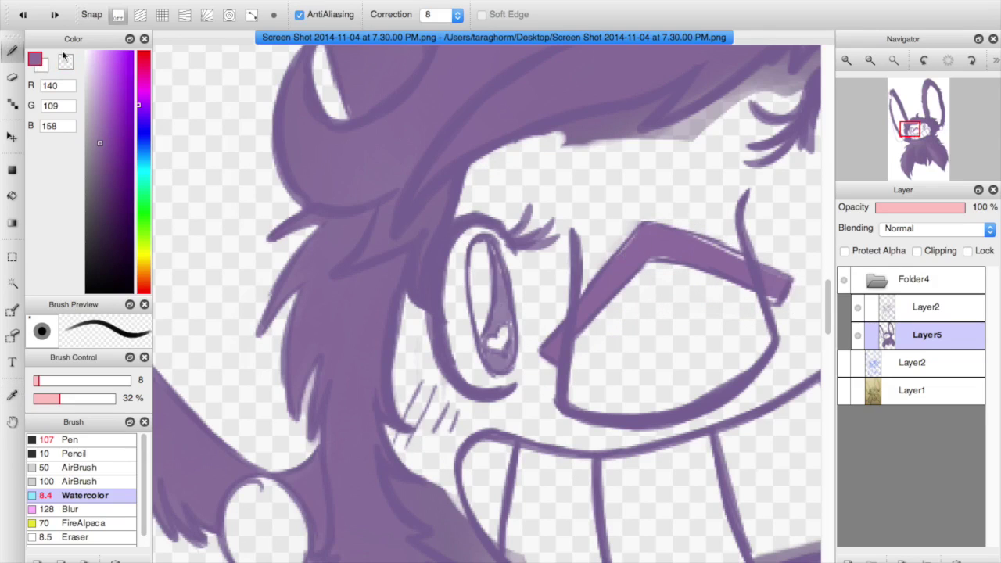
pyautogui.moveTo(729, 252); pyautogui.dragTo(784, 284)
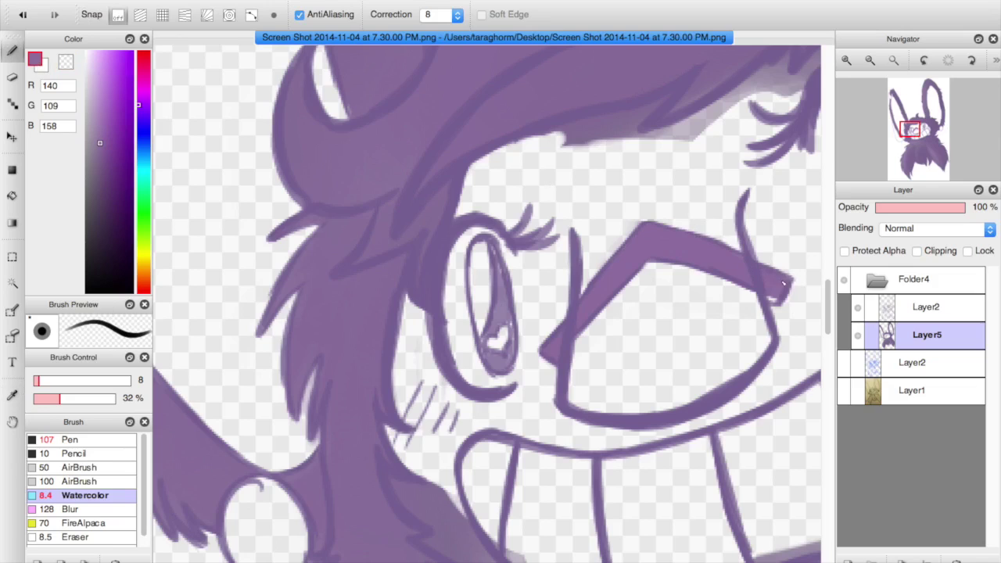
# Step: Erase the overspill beneath the fringe across the forehead, starting with the Eraser and continuing with the transparent brush
pyautogui.press('e')
pyautogui.moveTo(565, 139); pyautogui.dragTo(552, 126)
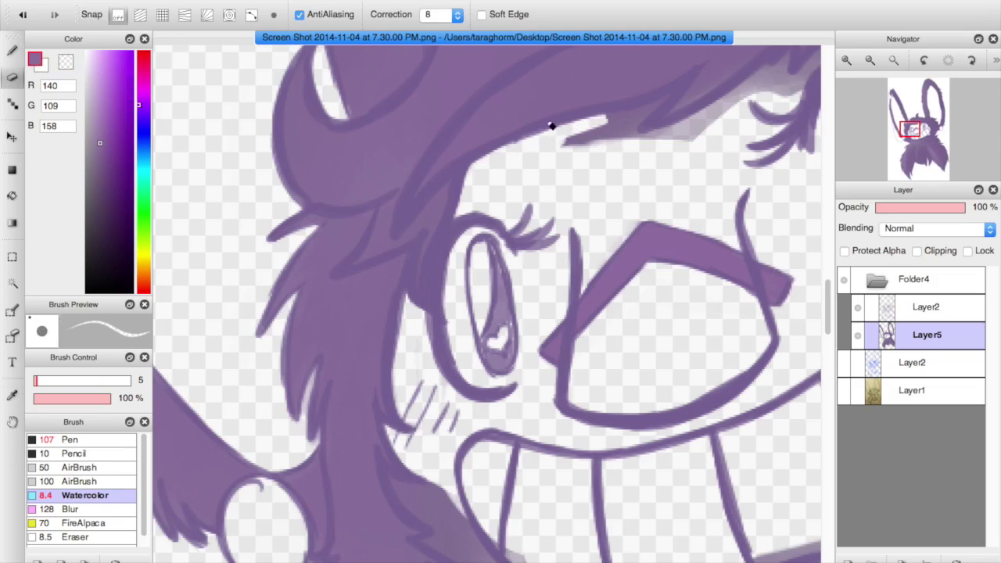
pyautogui.click(66, 62)
pyautogui.moveTo(624, 128)
pyautogui.mouseDown()
pyautogui.moveTo(592, 125)
pyautogui.moveTo(563, 159)
pyautogui.moveTo(587, 142)
pyautogui.moveTo(524, 147)
pyautogui.mouseUp()
pyautogui.click(12, 50)
pyautogui.moveTo(655, 137)
pyautogui.mouseDown()
pyautogui.moveTo(721, 108)
pyautogui.moveTo(420, 237)
pyautogui.moveTo(467, 205)
pyautogui.moveTo(516, 199)
pyautogui.moveTo(552, 153)
pyautogui.mouseUp()
pyautogui.moveTo(540, 213)
pyautogui.mouseDown()
pyautogui.moveTo(574, 174)
pyautogui.moveTo(635, 222)
pyautogui.mouseUp()
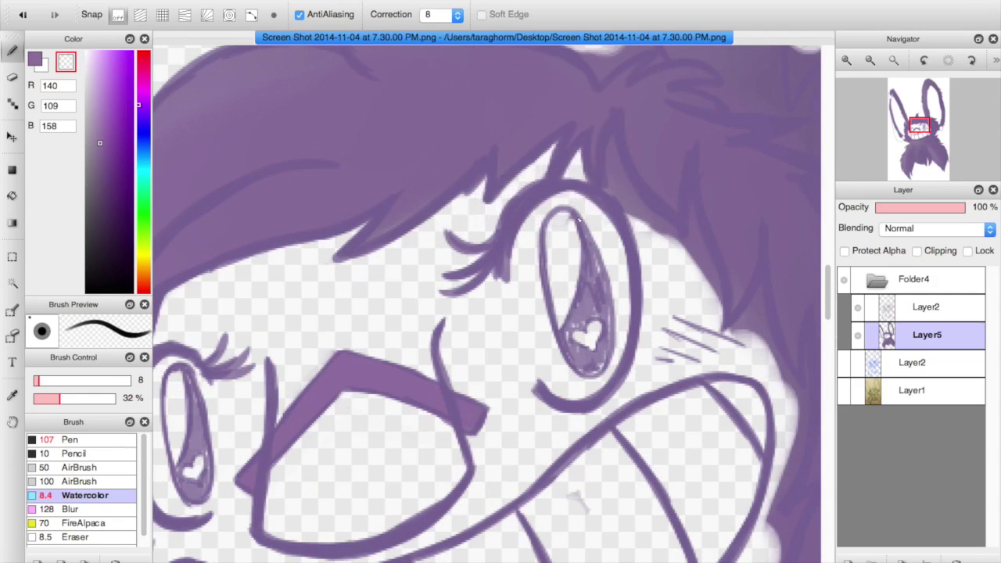
# Step: Erase the overspill between the right eye and the fur spikes beside it, redoing the first stroke after an undo
pyautogui.moveTo(609, 167); pyautogui.dragTo(616, 206)
pyautogui.press('super+z')
pyautogui.moveTo(614, 141); pyautogui.dragTo(607, 192)
pyautogui.moveTo(615, 139); pyautogui.dragTo(638, 217)
pyautogui.moveTo(622, 161)
pyautogui.mouseDown()
pyautogui.moveTo(684, 225)
pyautogui.moveTo(714, 332)
pyautogui.mouseUp()
pyautogui.moveTo(735, 287); pyautogui.dragTo(806, 419)
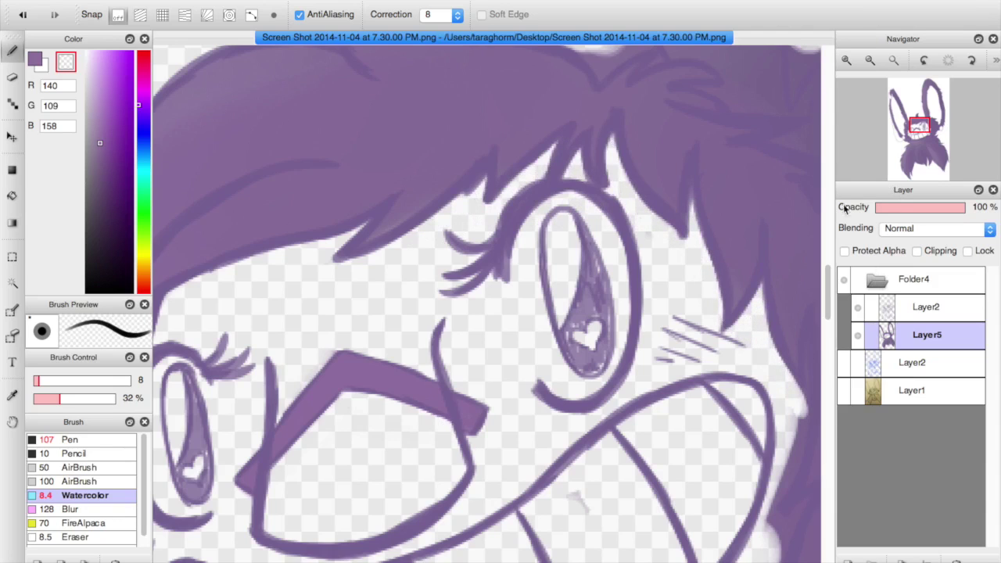
# Step: Erase the overspill between the grin's right corner and the cheek fur, undoing the last stroke
pyautogui.moveTo(717, 284); pyautogui.dragTo(459, 219)
pyautogui.moveTo(550, 272); pyautogui.dragTo(531, 422)
pyautogui.moveTo(537, 346); pyautogui.dragTo(506, 478)
pyautogui.moveTo(546, 438); pyautogui.dragTo(510, 506)
pyautogui.moveTo(536, 457); pyautogui.dragTo(532, 464)
pyautogui.moveTo(533, 478)
pyautogui.mouseDown()
pyautogui.moveTo(512, 525)
pyautogui.moveTo(555, 306)
pyautogui.mouseUp()
pyautogui.press('super+z')
# Step: Refine the gap below the grin's right corner above the collar tuft and clean the adjoining lower mouth edge
pyautogui.moveTo(569, 294); pyautogui.dragTo(536, 344)
pyautogui.moveTo(552, 314); pyautogui.dragTo(491, 370)
pyautogui.moveTo(505, 360); pyautogui.dragTo(489, 372)
pyautogui.moveTo(527, 327); pyautogui.dragTo(491, 336)
pyautogui.moveTo(355, 236); pyautogui.dragTo(370, 253)
pyautogui.moveTo(432, 357); pyautogui.dragTo(473, 335)
pyautogui.moveTo(501, 334); pyautogui.dragTo(483, 337)
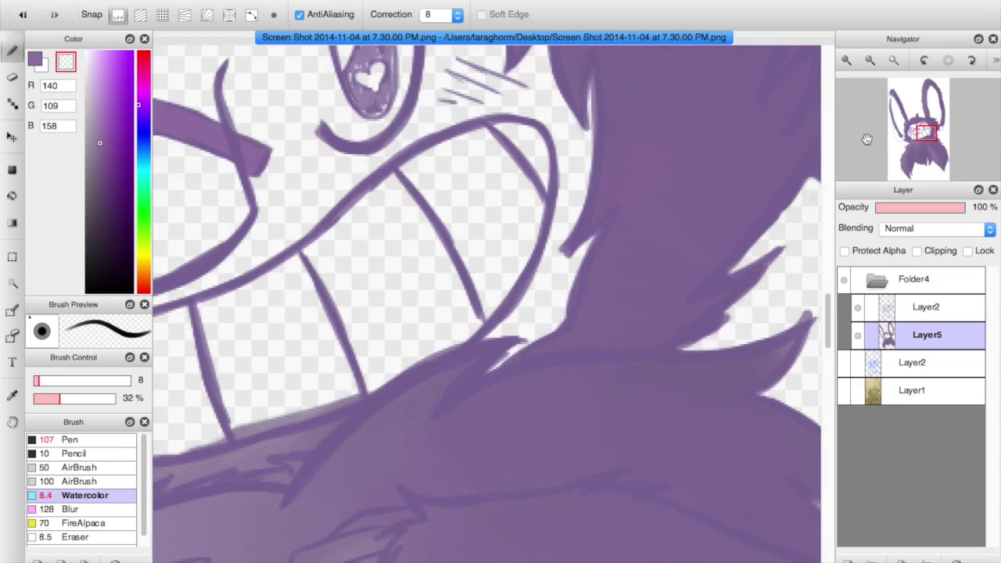
# Step: Erase the overspill along both sides of the grin's lower outline, from the right collar tuft to the left corner
pyautogui.moveTo(927, 133); pyautogui.dragTo(917, 137)
pyautogui.moveTo(483, 344); pyautogui.dragTo(660, 291)
pyautogui.moveTo(560, 324); pyautogui.dragTo(667, 287)
pyautogui.moveTo(652, 307)
pyautogui.mouseDown()
pyautogui.moveTo(603, 332)
pyautogui.moveTo(655, 308)
pyautogui.mouseUp()
pyautogui.moveTo(674, 290); pyautogui.dragTo(691, 278)
pyautogui.moveTo(618, 337); pyautogui.dragTo(547, 360)
pyautogui.moveTo(596, 326)
pyautogui.mouseDown()
pyautogui.moveTo(512, 358)
pyautogui.moveTo(417, 361)
pyautogui.mouseUp()
pyautogui.moveTo(333, 345); pyautogui.dragTo(288, 315)
# Step: Clear the overspill between the left cheek fur and the grin's left corner, undoing the last stroke under the mouth
pyautogui.moveTo(230, 271)
pyautogui.mouseDown()
pyautogui.moveTo(182, 248)
pyautogui.moveTo(235, 273)
pyautogui.mouseUp()
pyautogui.moveTo(178, 244); pyautogui.dragTo(250, 288)
pyautogui.moveTo(188, 266); pyautogui.dragTo(227, 240)
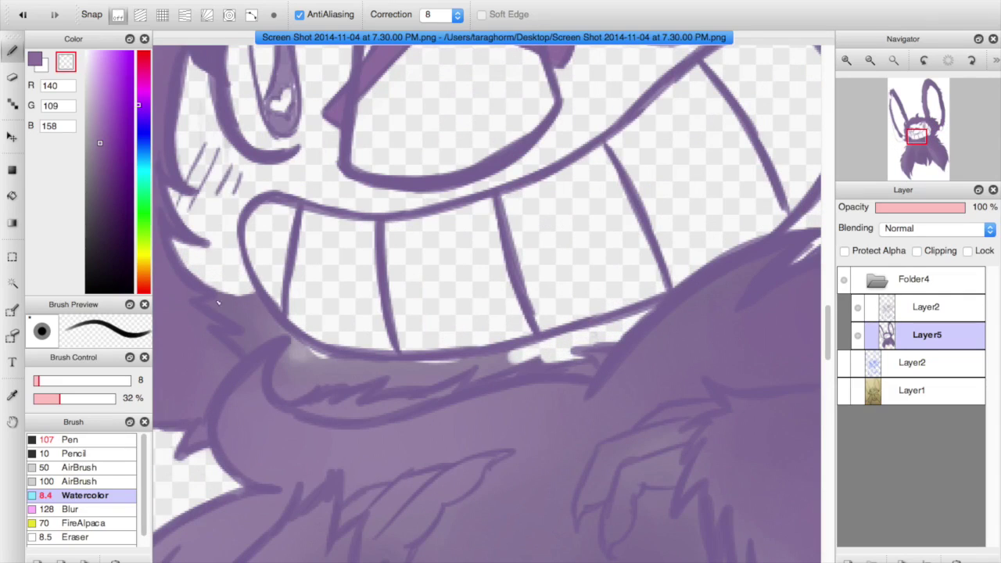
pyautogui.moveTo(233, 321)
pyautogui.mouseDown()
pyautogui.moveTo(219, 301)
pyautogui.moveTo(274, 329)
pyautogui.moveTo(251, 348)
pyautogui.moveTo(352, 368)
pyautogui.moveTo(345, 379)
pyautogui.moveTo(368, 356)
pyautogui.moveTo(362, 382)
pyautogui.moveTo(439, 364)
pyautogui.moveTo(485, 376)
pyautogui.moveTo(407, 384)
pyautogui.moveTo(439, 365)
pyautogui.moveTo(477, 375)
pyautogui.mouseUp()
pyautogui.press('super+z')
# Step: Erase the overspill between the top of the hair and the inner side of the right ear's base
pyautogui.moveTo(918, 130); pyautogui.dragTo(930, 134)
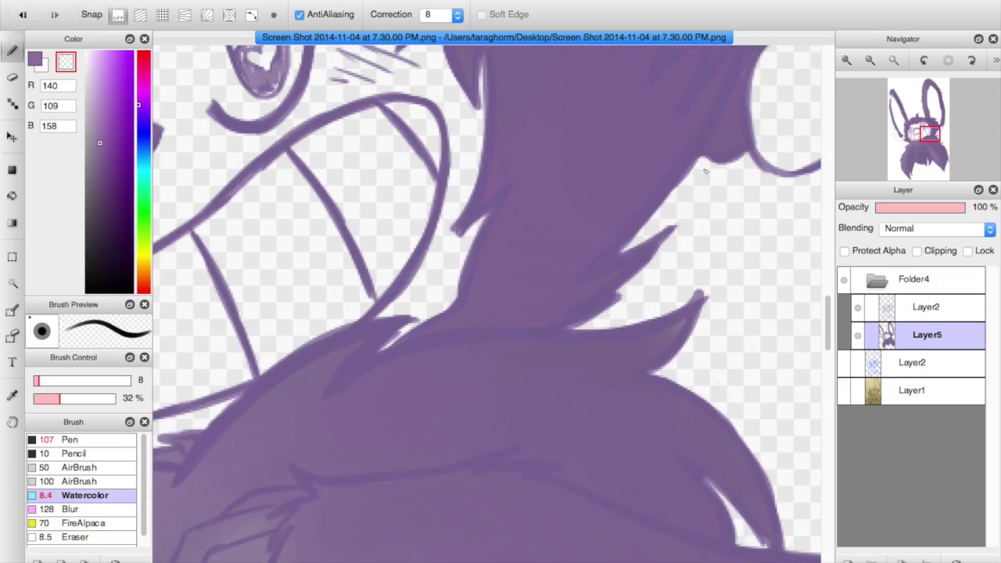
pyautogui.moveTo(930, 129); pyautogui.dragTo(925, 114)
pyautogui.moveTo(391, 410)
pyautogui.mouseDown()
pyautogui.moveTo(444, 427)
pyautogui.moveTo(487, 415)
pyautogui.mouseUp()
pyautogui.moveTo(471, 344)
pyautogui.mouseDown()
pyautogui.moveTo(419, 172)
pyautogui.moveTo(495, 417)
pyautogui.moveTo(452, 427)
pyautogui.mouseUp()
pyautogui.moveTo(513, 425)
pyautogui.mouseDown()
pyautogui.moveTo(495, 443)
pyautogui.moveTo(515, 429)
pyautogui.mouseUp()
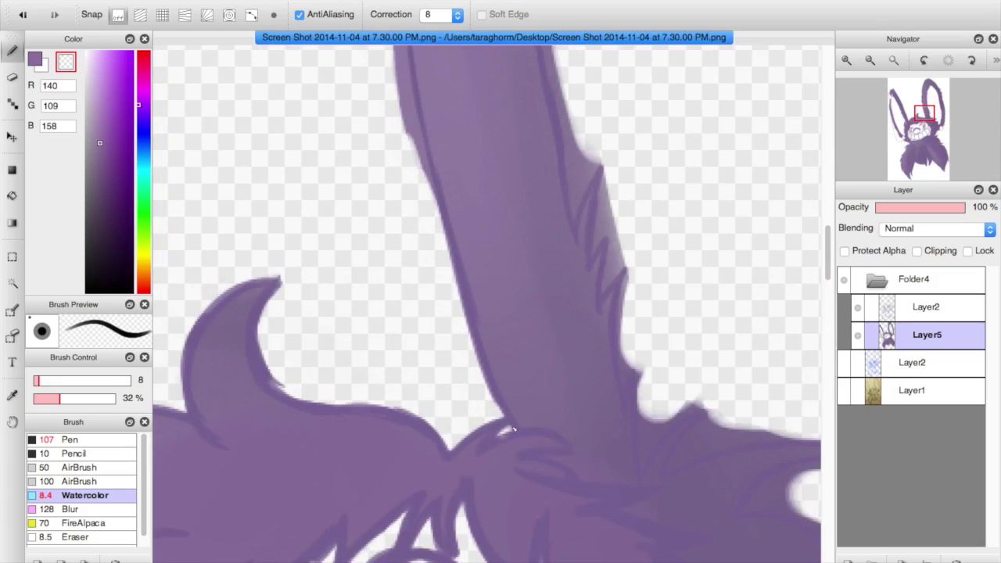
# Step: Lower the layer opacity to 83% and erase around the right ear's lower outer spikes, undoing the last stroke
pyautogui.moveTo(631, 329)
pyautogui.mouseDown()
pyautogui.moveTo(625, 390)
pyautogui.moveTo(643, 466)
pyautogui.moveTo(700, 407)
pyautogui.mouseUp()
pyautogui.click(955, 207)
pyautogui.moveTo(631, 272); pyautogui.dragTo(620, 356)
pyautogui.moveTo(621, 256); pyautogui.dragTo(607, 286)
pyautogui.moveTo(616, 277); pyautogui.dragTo(604, 295)
pyautogui.hotkey('ctrl', 'z')
# Step: Erase the overspill between the right ear's upper base spikes and up the opposite edge of the ear
pyautogui.moveTo(606, 167); pyautogui.dragTo(594, 257)
pyautogui.moveTo(611, 204); pyautogui.dragTo(609, 236)
pyautogui.moveTo(581, 191)
pyautogui.mouseDown()
pyautogui.moveTo(566, 101)
pyautogui.moveTo(577, 215)
pyautogui.moveTo(596, 169)
pyautogui.mouseUp()
pyautogui.moveTo(429, 205); pyautogui.dragTo(397, 62)
pyautogui.moveTo(398, 63); pyautogui.dragTo(441, 227)
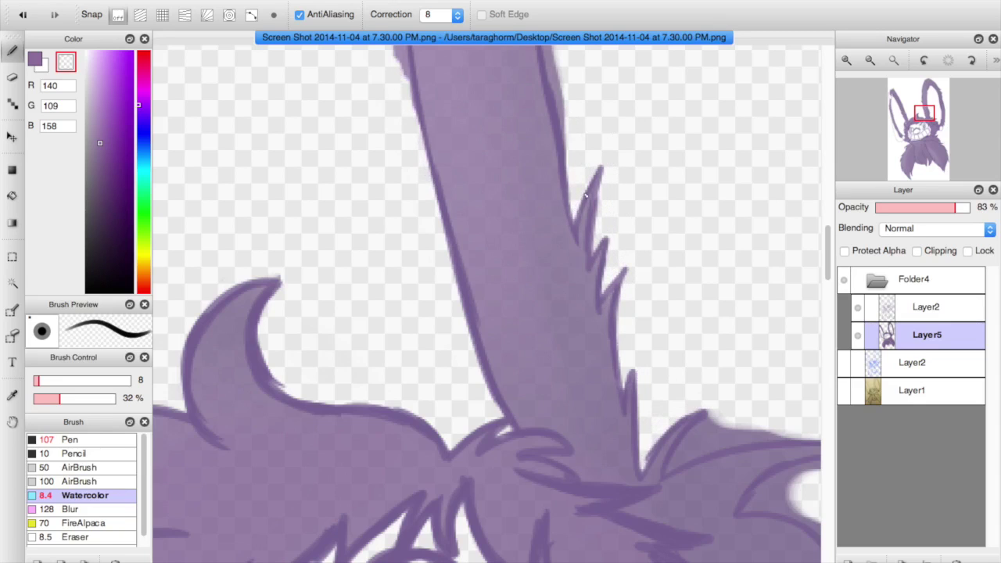
# Step: Erase the purple overspill along both edges of the right ear's inner branch, just above its base spikes
pyautogui.click(922, 105)
pyautogui.moveTo(427, 134); pyautogui.dragTo(453, 210)
pyautogui.moveTo(433, 162); pyautogui.dragTo(479, 378)
pyautogui.moveTo(612, 161); pyautogui.dragTo(629, 349)
pyautogui.moveTo(611, 248); pyautogui.dragTo(636, 424)
# Step: Erase the overspill along both edges of the middle stretch of the right ear's inner branch
pyautogui.moveTo(920, 97); pyautogui.dragTo(922, 100)
pyautogui.moveTo(433, 160); pyautogui.dragTo(442, 272)
pyautogui.moveTo(436, 143)
pyautogui.mouseDown()
pyautogui.moveTo(462, 327)
pyautogui.moveTo(429, 301)
pyautogui.moveTo(432, 324)
pyautogui.mouseUp()
pyautogui.moveTo(443, 117); pyautogui.dragTo(456, 191)
pyautogui.moveTo(617, 60); pyautogui.dragTo(604, 188)
pyautogui.moveTo(600, 89); pyautogui.dragTo(603, 368)
# Step: Clean the upper stretch of the same ear branch, along its inside edge and around the small outer spike
pyautogui.moveTo(922, 99); pyautogui.dragTo(922, 90)
pyautogui.moveTo(698, 208); pyautogui.dragTo(656, 277)
pyautogui.moveTo(706, 188)
pyautogui.mouseDown()
pyautogui.moveTo(673, 244)
pyautogui.moveTo(643, 388)
pyautogui.mouseUp()
pyautogui.moveTo(654, 263); pyautogui.dragTo(640, 485)
pyautogui.moveTo(485, 268); pyautogui.dragTo(486, 292)
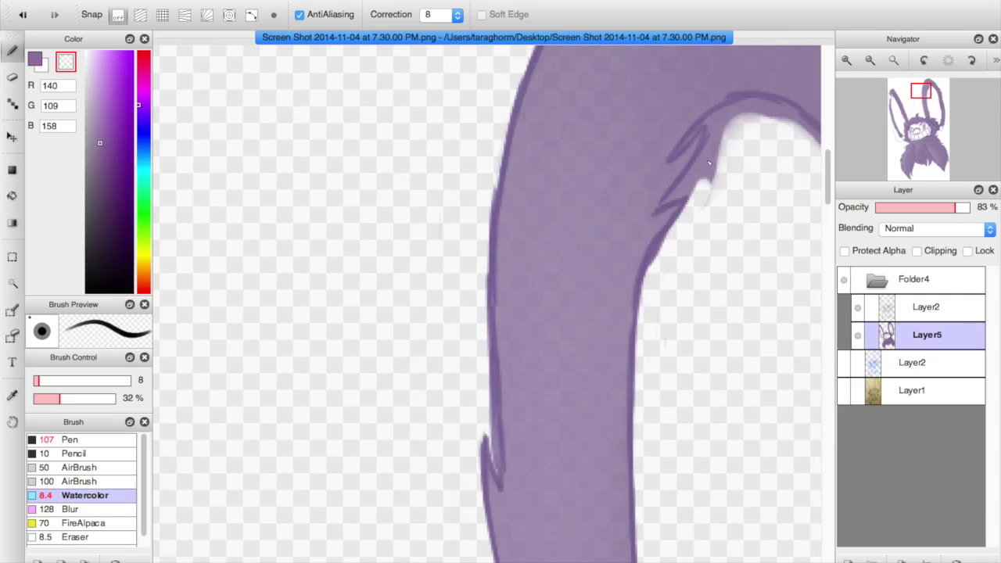
# Step: Clear the overspill between the spikes below the right ear's inside top curve, undoing the last stroke
pyautogui.moveTo(710, 164); pyautogui.dragTo(675, 195)
pyautogui.moveTo(676, 195); pyautogui.dragTo(693, 200)
pyautogui.moveTo(718, 161); pyautogui.dragTo(709, 185)
pyautogui.moveTo(729, 134); pyautogui.dragTo(676, 192)
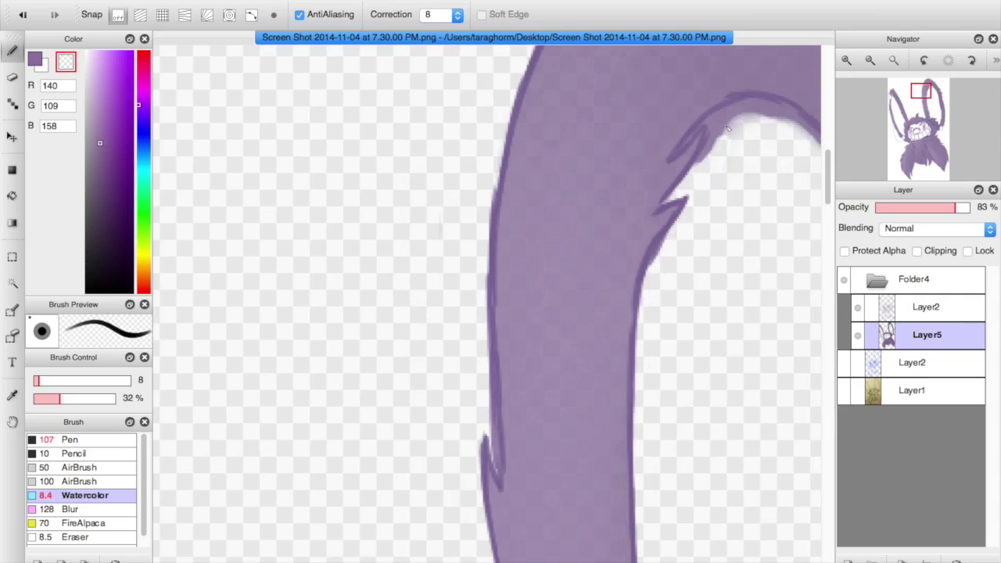
pyautogui.moveTo(739, 103); pyautogui.dragTo(692, 170)
pyautogui.moveTo(714, 114); pyautogui.dragTo(671, 159)
pyautogui.press('super+z')
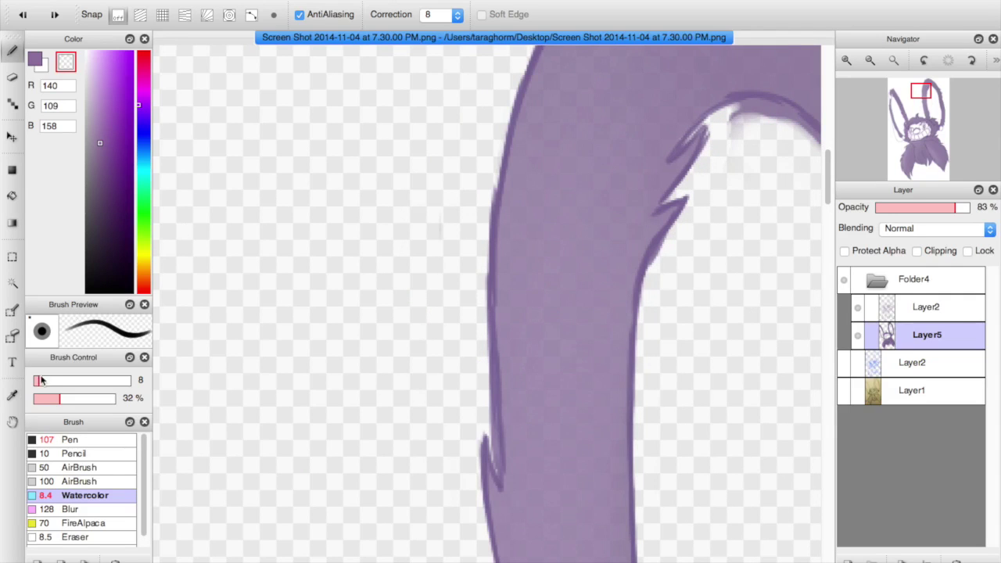
# Step: Adjust the brush size and erase the overspill beneath the right ear's inside top curve and into the ear opening
pyautogui.click(35, 381)
pyautogui.moveTo(718, 117)
pyautogui.mouseDown()
pyautogui.moveTo(775, 104)
pyautogui.moveTo(749, 139)
pyautogui.moveTo(806, 130)
pyautogui.mouseUp()
pyautogui.click(44, 382)
pyautogui.moveTo(924, 90); pyautogui.dragTo(931, 92)
pyautogui.click(41, 382)
pyautogui.moveTo(513, 96)
pyautogui.mouseDown()
pyautogui.moveTo(605, 225)
pyautogui.moveTo(654, 273)
pyautogui.moveTo(689, 356)
pyautogui.moveTo(731, 551)
pyautogui.mouseUp()
# Step: Reduce the brush to size 6 and erase the overspill down the inside edge of the right ear's outer branch
pyautogui.moveTo(930, 93)
pyautogui.mouseDown()
pyautogui.moveTo(933, 84)
pyautogui.moveTo(936, 102)
pyautogui.mouseUp()
pyautogui.moveTo(612, 249); pyautogui.dragTo(640, 438)
pyautogui.click(37, 381)
pyautogui.moveTo(628, 238); pyautogui.dragTo(639, 410)
pyautogui.moveTo(631, 245)
pyautogui.mouseDown()
pyautogui.moveTo(628, 314)
pyautogui.moveTo(650, 402)
pyautogui.mouseUp()
pyautogui.moveTo(644, 299); pyautogui.dragTo(651, 502)
pyautogui.moveTo(933, 129); pyautogui.dragTo(938, 111)
pyautogui.moveTo(542, 166); pyautogui.dragTo(551, 245)
pyautogui.moveTo(545, 197)
pyautogui.mouseDown()
pyautogui.moveTo(549, 160)
pyautogui.moveTo(569, 345)
pyautogui.moveTo(575, 548)
pyautogui.mouseUp()
# Step: Erase the overspill above the hair tufts beside the right ear's base, and restore the layer opacity to 100%
pyautogui.click(936, 122)
pyautogui.moveTo(624, 165)
pyautogui.mouseDown()
pyautogui.moveTo(603, 321)
pyautogui.moveTo(623, 168)
pyautogui.moveTo(602, 301)
pyautogui.moveTo(521, 378)
pyautogui.moveTo(582, 336)
pyautogui.moveTo(611, 286)
pyautogui.moveTo(585, 332)
pyautogui.moveTo(532, 301)
pyautogui.moveTo(469, 307)
pyautogui.moveTo(513, 286)
pyautogui.moveTo(501, 262)
pyautogui.moveTo(411, 207)
pyautogui.moveTo(423, 223)
pyautogui.mouseUp()
pyautogui.press('super+z')
pyautogui.press('super+z')
pyautogui.press('super+z')
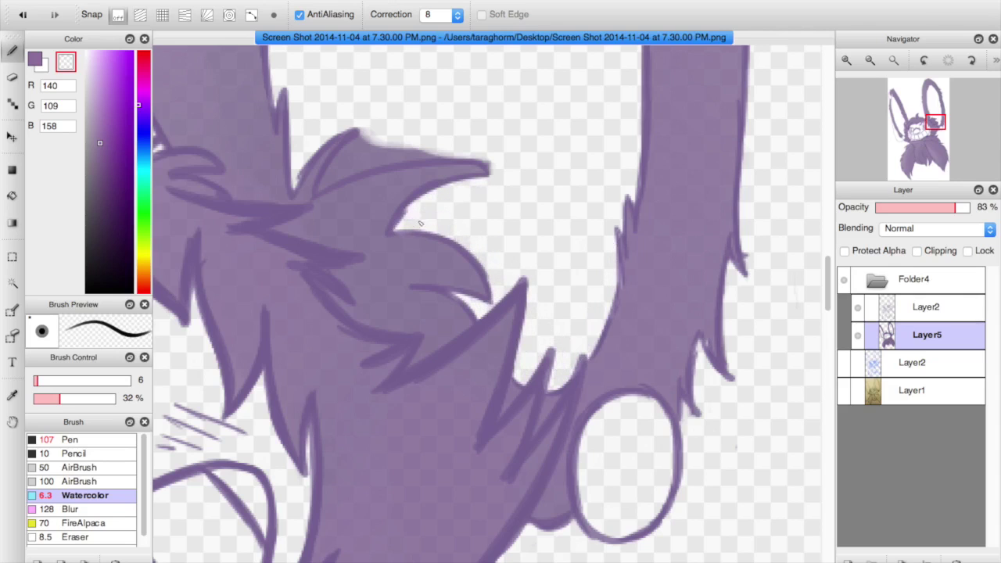
pyautogui.moveTo(347, 162)
pyautogui.mouseDown()
pyautogui.moveTo(363, 122)
pyautogui.moveTo(339, 162)
pyautogui.moveTo(423, 158)
pyautogui.moveTo(340, 169)
pyautogui.moveTo(436, 149)
pyautogui.mouseUp()
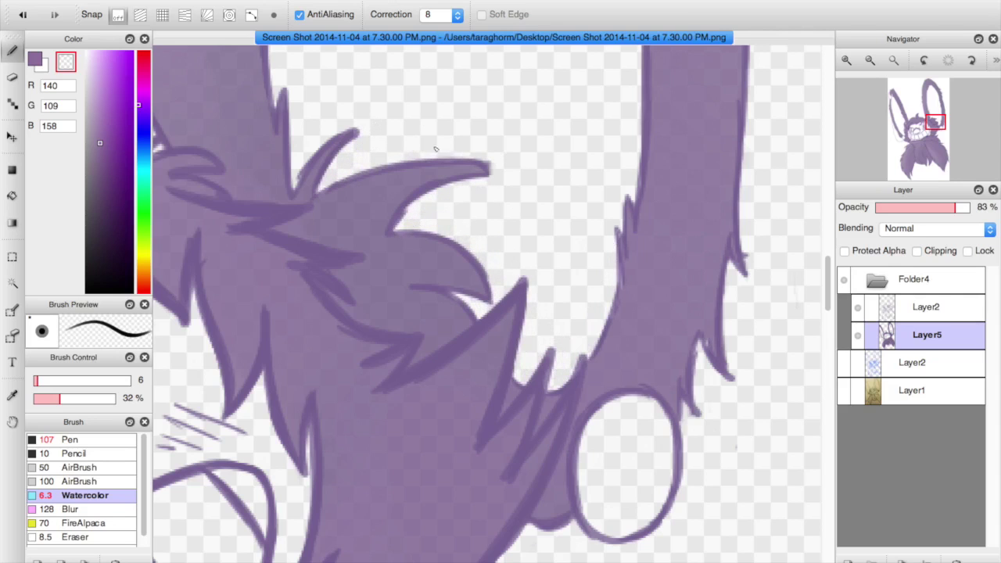
pyautogui.click(868, 63)
pyautogui.moveTo(955, 208); pyautogui.dragTo(973, 208)
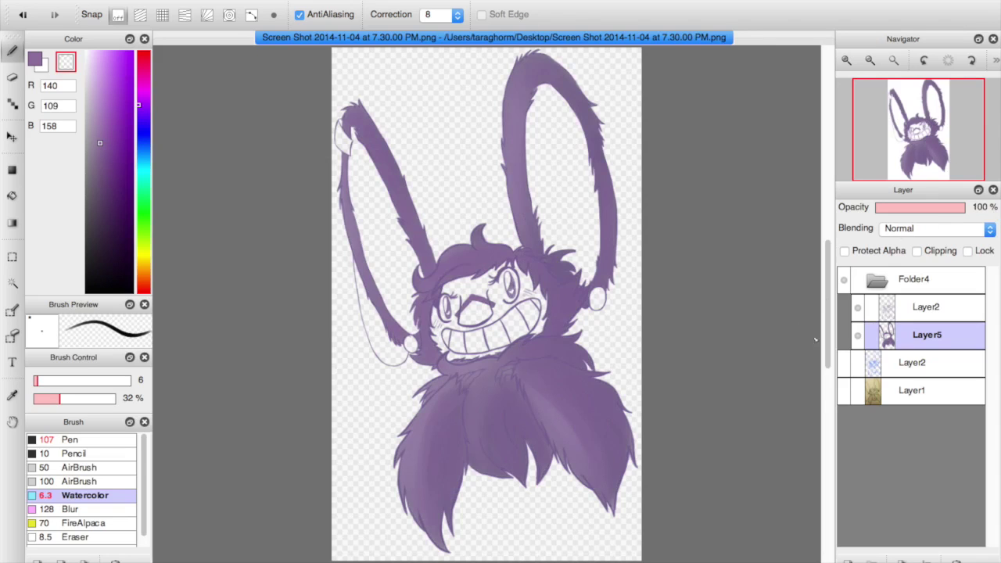
# Step: Erase the purple from the left fur patch on the chest below the grin
pyautogui.click(847, 61)
pyautogui.click(847, 60)
pyautogui.moveTo(917, 131); pyautogui.dragTo(912, 146)
pyautogui.moveTo(557, 236)
pyautogui.mouseDown()
pyautogui.moveTo(517, 292)
pyautogui.moveTo(552, 271)
pyautogui.moveTo(588, 213)
pyautogui.moveTo(515, 282)
pyautogui.mouseUp()
pyautogui.moveTo(516, 217)
pyautogui.mouseDown()
pyautogui.moveTo(504, 234)
pyautogui.moveTo(577, 197)
pyautogui.moveTo(533, 260)
pyautogui.moveTo(597, 202)
pyautogui.moveTo(657, 173)
pyautogui.mouseUp()
pyautogui.moveTo(595, 205); pyautogui.dragTo(643, 180)
# Step: Erase the purple inside the right fur patch on the chest
pyautogui.click(919, 145)
pyautogui.moveTo(566, 187); pyautogui.dragTo(535, 233)
pyautogui.moveTo(541, 221)
pyautogui.mouseDown()
pyautogui.moveTo(562, 169)
pyautogui.moveTo(564, 203)
pyautogui.mouseUp()
pyautogui.moveTo(617, 148)
pyautogui.mouseDown()
pyautogui.moveTo(575, 166)
pyautogui.moveTo(674, 124)
pyautogui.moveTo(603, 144)
pyautogui.moveTo(643, 150)
pyautogui.moveTo(626, 174)
pyautogui.mouseUp()
pyautogui.moveTo(626, 173)
pyautogui.mouseDown()
pyautogui.moveTo(630, 202)
pyautogui.moveTo(575, 232)
pyautogui.moveTo(619, 165)
pyautogui.moveTo(598, 160)
pyautogui.moveTo(561, 243)
pyautogui.moveTo(595, 192)
pyautogui.mouseUp()
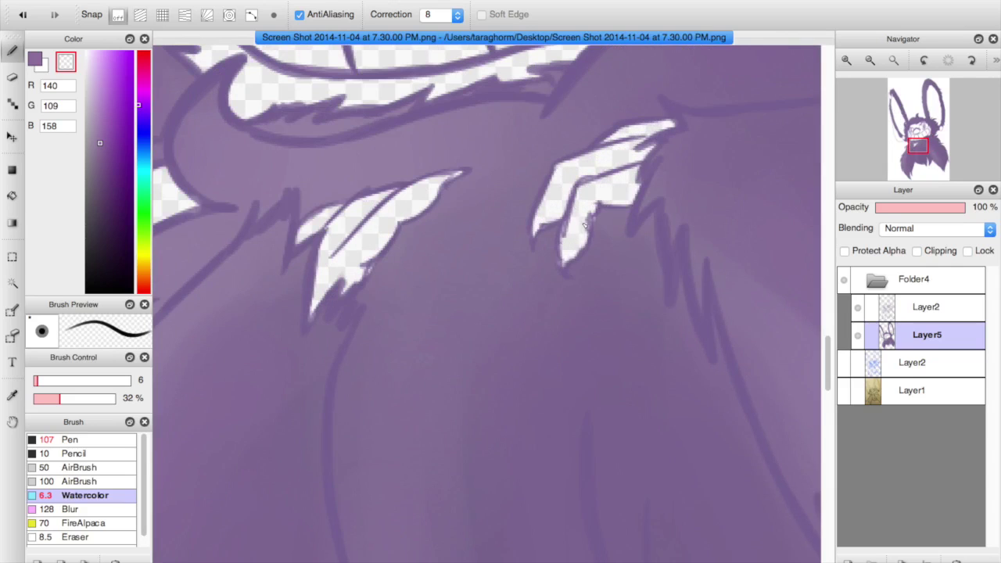
pyautogui.click(873, 62)
pyautogui.click(895, 64)
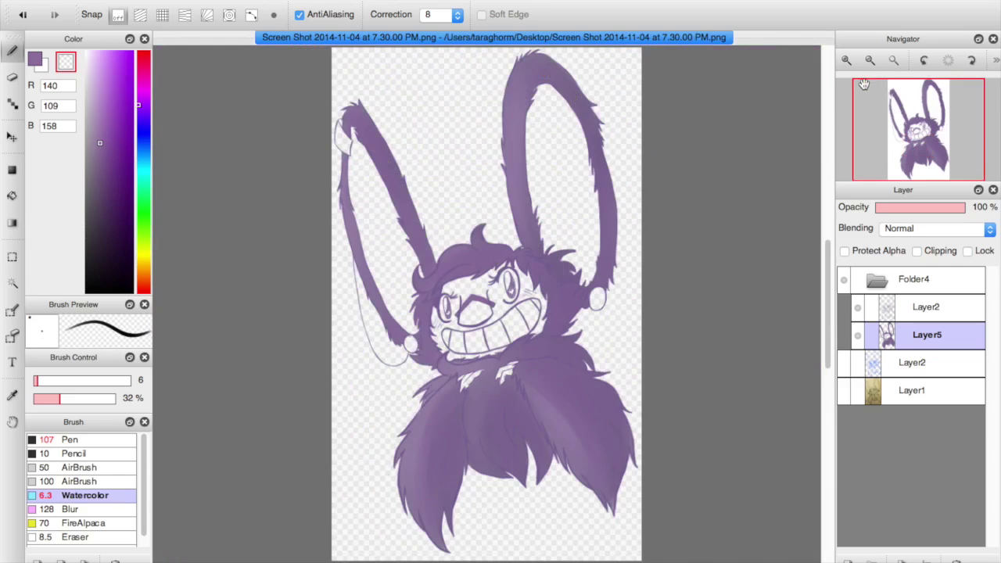
# Step: On a new layer beneath Layer5, paint the inner ears, face and chest patches cream, RGB 250, 237, 218, with a size 93 brush
pyautogui.click(849, 559)
pyautogui.moveTo(905, 337); pyautogui.dragTo(905, 363)
pyautogui.click(905, 362)
pyautogui.click(144, 264)
pyautogui.moveTo(97, 59); pyautogui.dragTo(91, 55)
pyautogui.click(143, 270)
pyautogui.click(31, 59)
pyautogui.click(91, 381)
pyautogui.moveTo(550, 183); pyautogui.dragTo(558, 202)
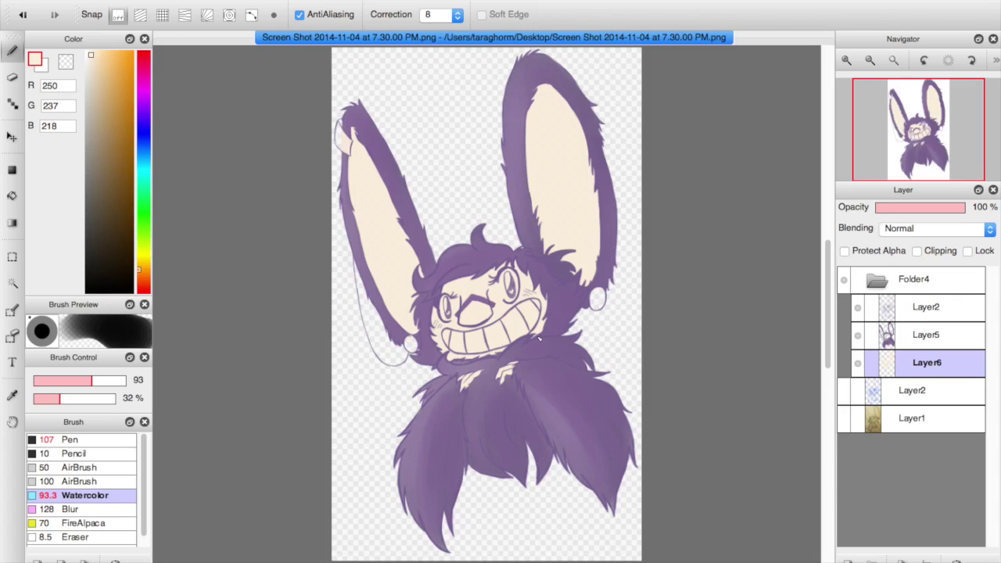
# Step: Erase the cream from the cuff near the left ear's tip on Layer6 with a size 8 brush, undoing a stroke made on Layer5
pyautogui.scroll(10, 765, 83)
pyautogui.moveTo(892, 105); pyautogui.dragTo(891, 100)
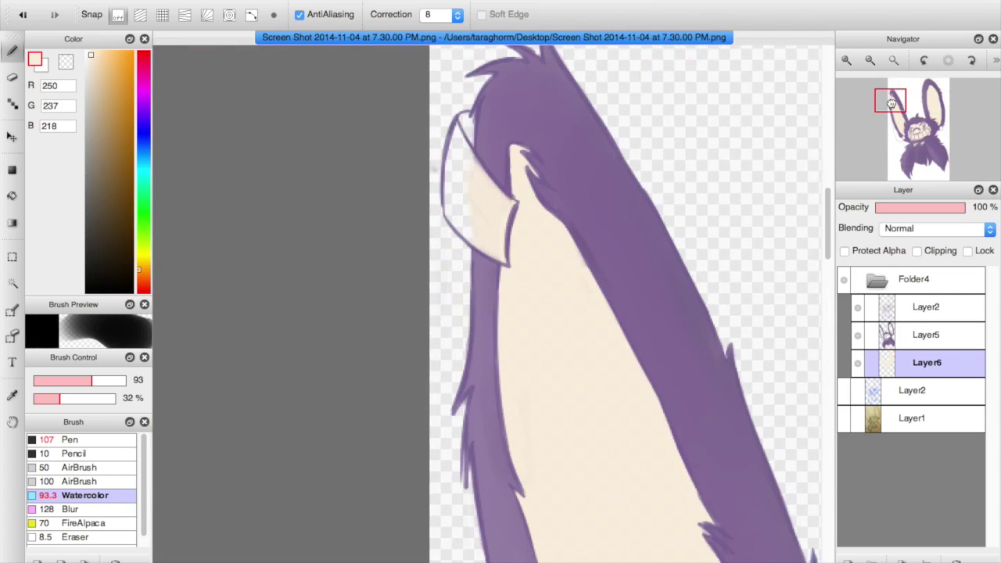
pyautogui.click(888, 336)
pyautogui.click(67, 61)
pyautogui.moveTo(462, 262); pyautogui.dragTo(455, 332)
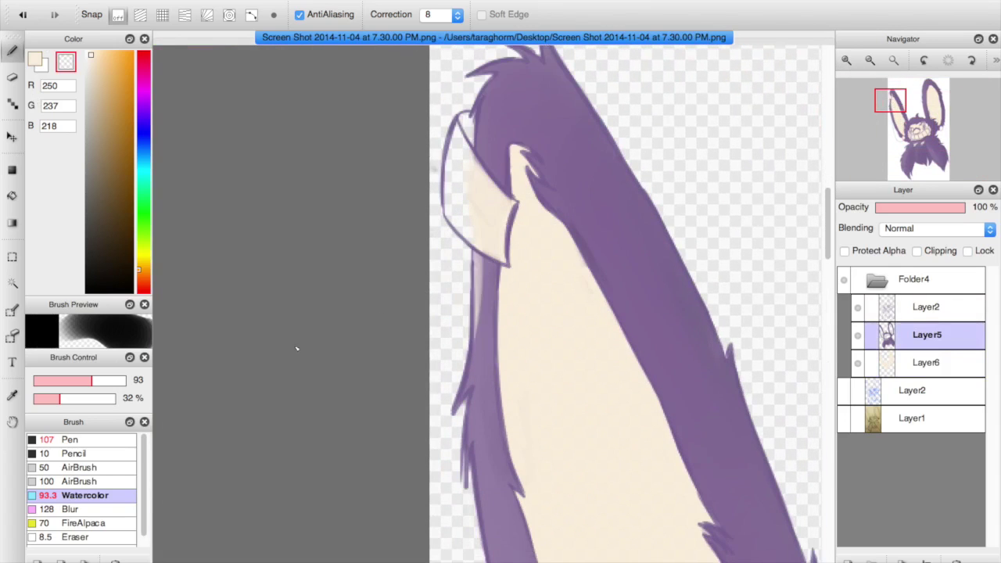
pyautogui.press('super+z')
pyautogui.moveTo(65, 381); pyautogui.dragTo(54, 381)
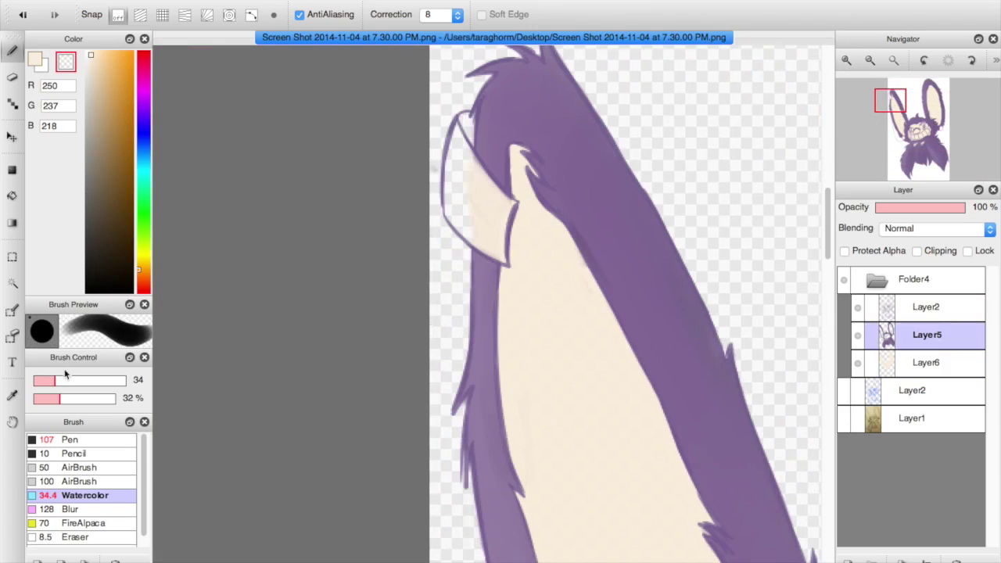
pyautogui.press('[')
pyautogui.press('[')
pyautogui.press('[')
pyautogui.press('[')
pyautogui.click(892, 362)
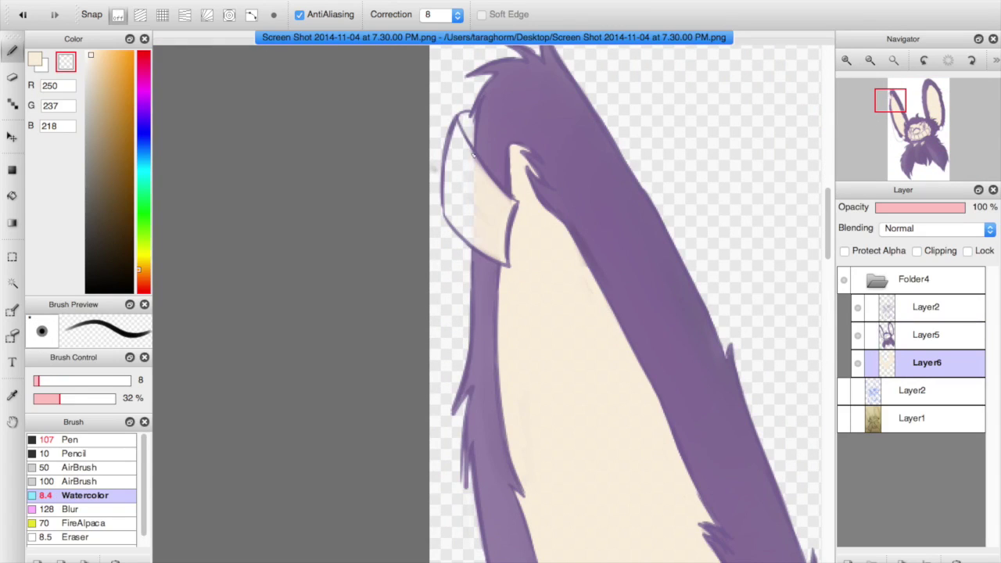
pyautogui.scroll(2, 497, 243)
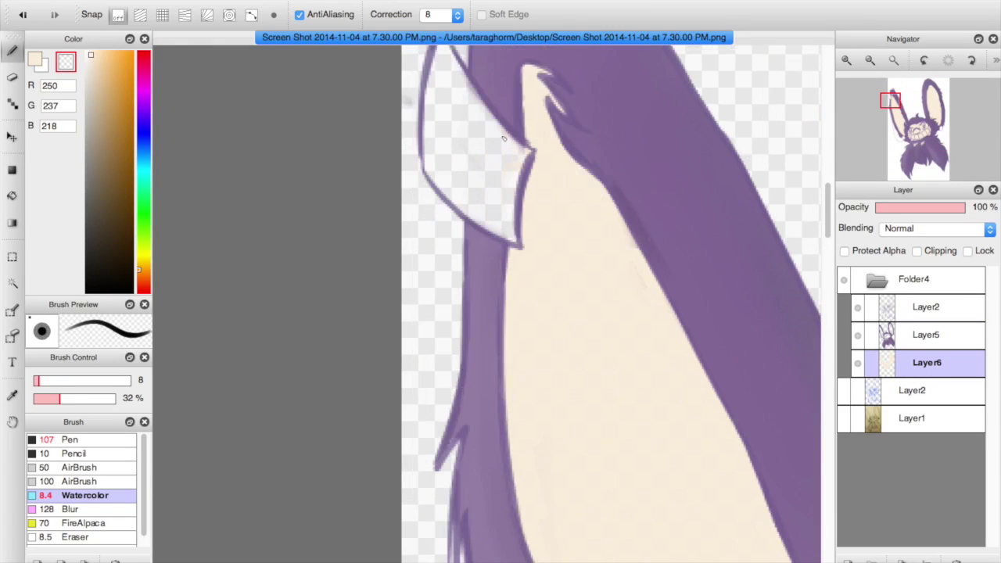
# Step: Erase the stray mark outside the left ear's cuff on Layer5
pyautogui.click(897, 334)
pyautogui.moveTo(409, 100); pyautogui.dragTo(407, 120)
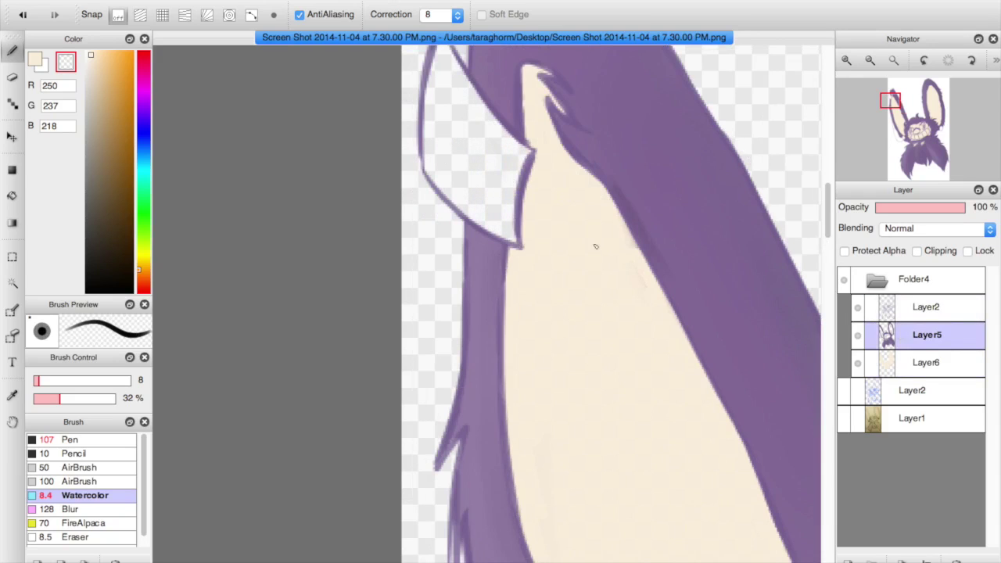
pyautogui.moveTo(892, 101); pyautogui.dragTo(873, 107)
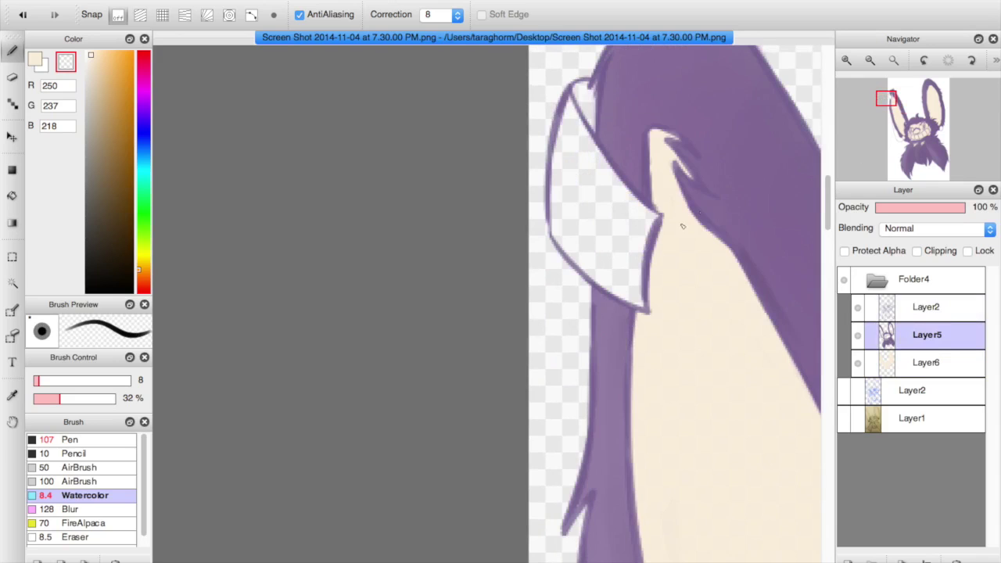
pyautogui.click(871, 61)
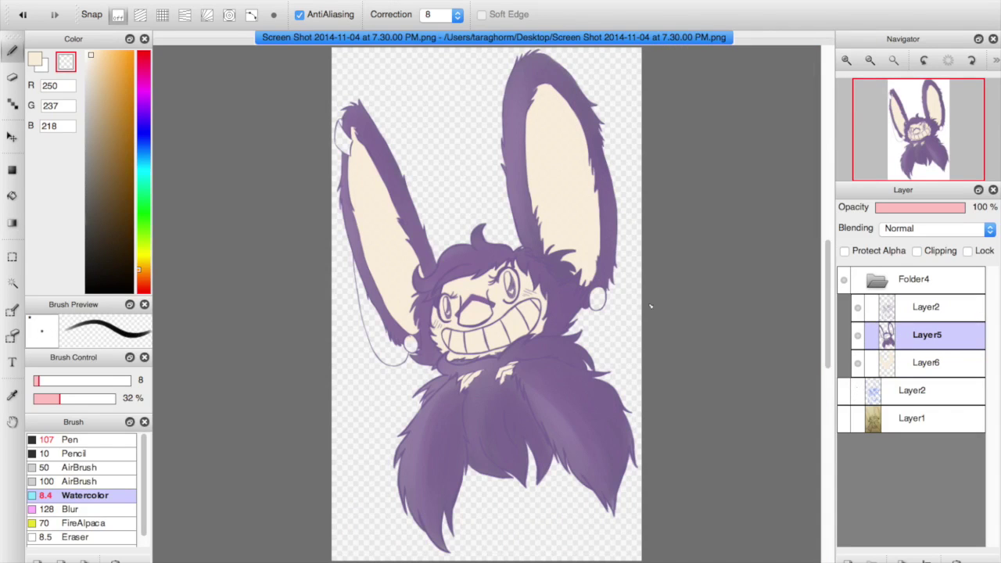
# Step: Shade the inner ears on Layer6 with a size 53 brush in RGB 239, 225, 206 and darker RGB 227, 210, 186
pyautogui.click(907, 362)
pyautogui.click(35, 61)
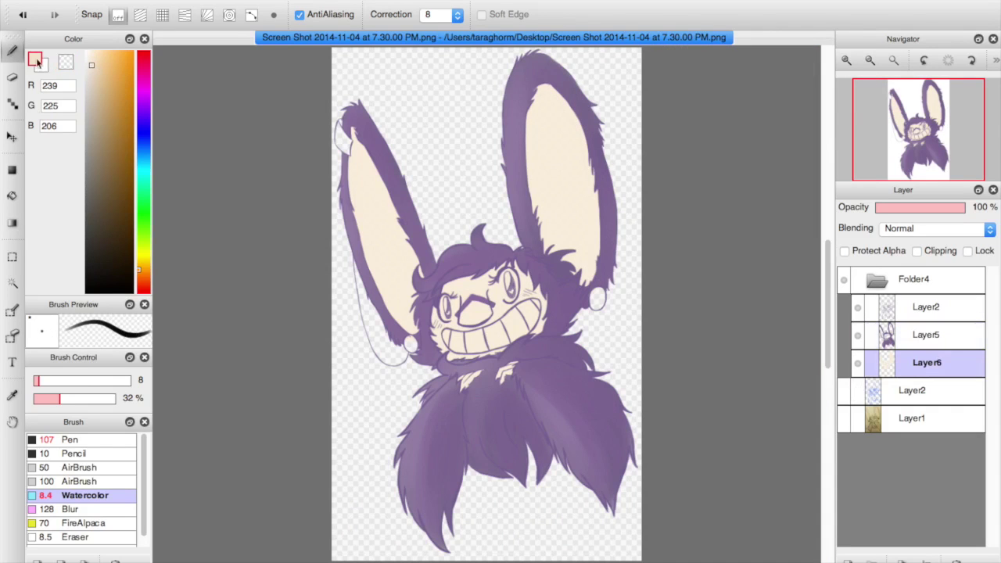
pyautogui.click(67, 382)
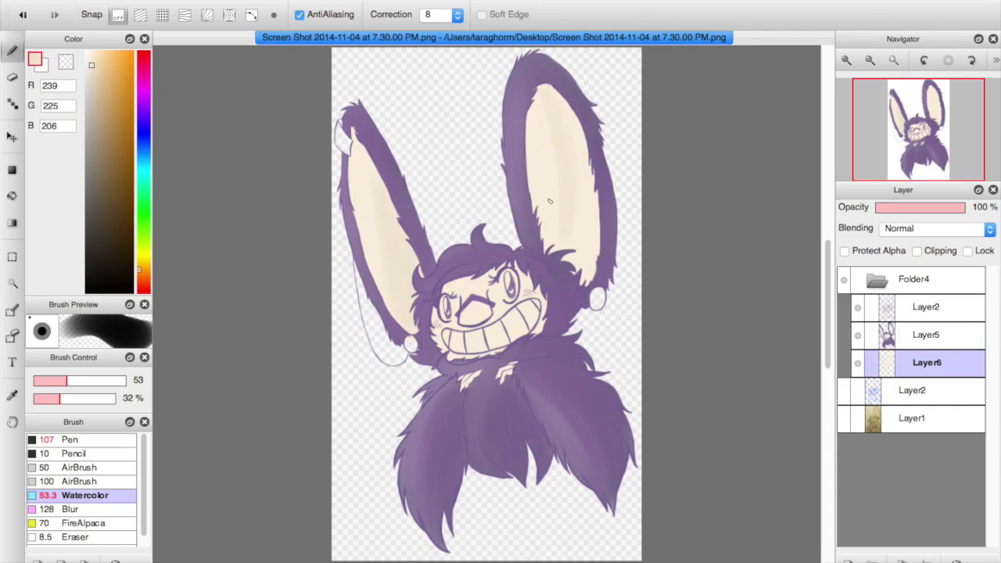
pyautogui.moveTo(599, 248); pyautogui.dragTo(579, 149)
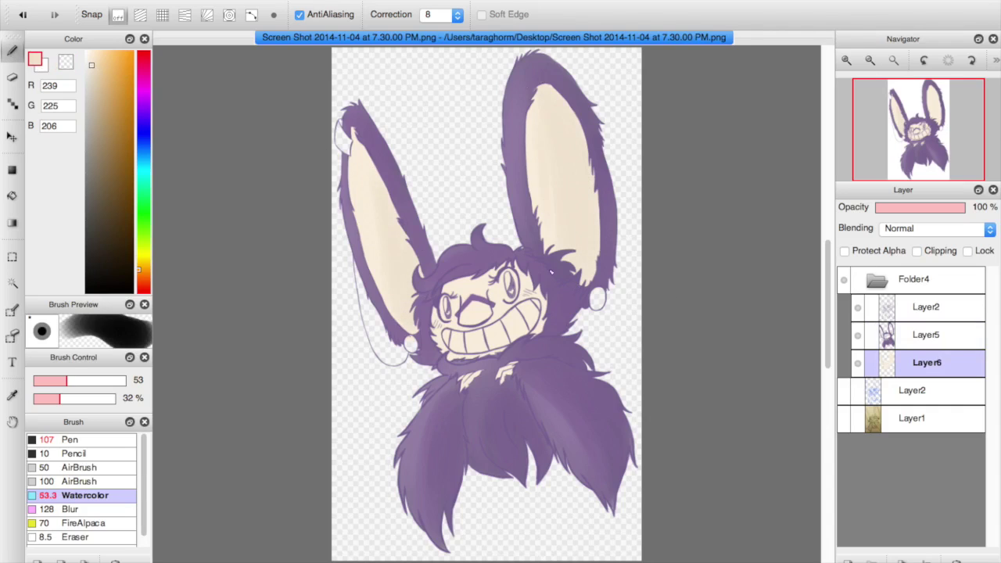
pyautogui.click(94, 77)
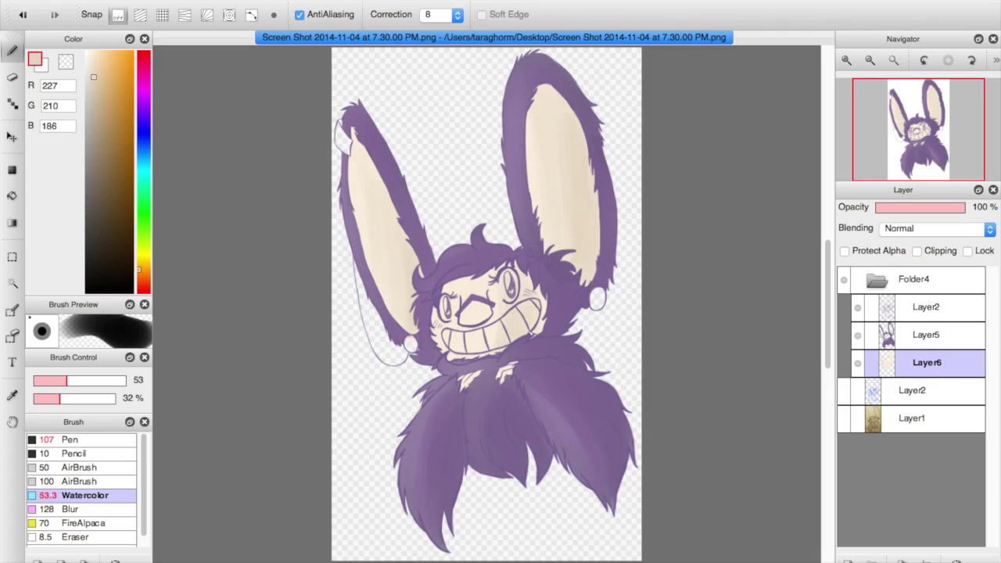
# Step: Tint the face and nose with warmer creams, RGB 251, 235, 212 and 252, 223, 181, using a size 117 brush
pyautogui.click(90, 63)
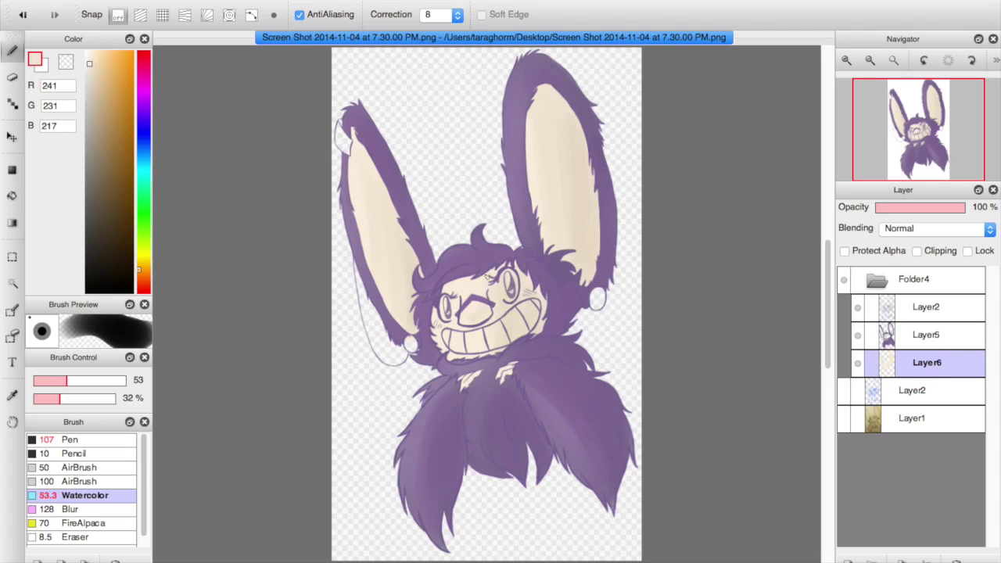
pyautogui.click(97, 56)
pyautogui.moveTo(95, 56); pyautogui.dragTo(93, 54)
pyautogui.click(103, 383)
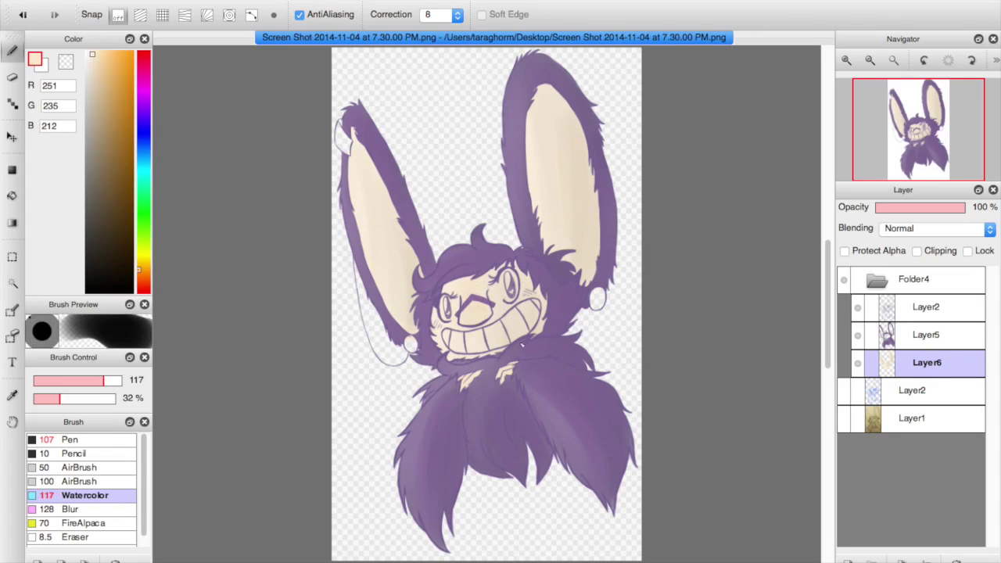
pyautogui.keyDown('alt'); pyautogui.click(465, 272); pyautogui.keyUp('alt')
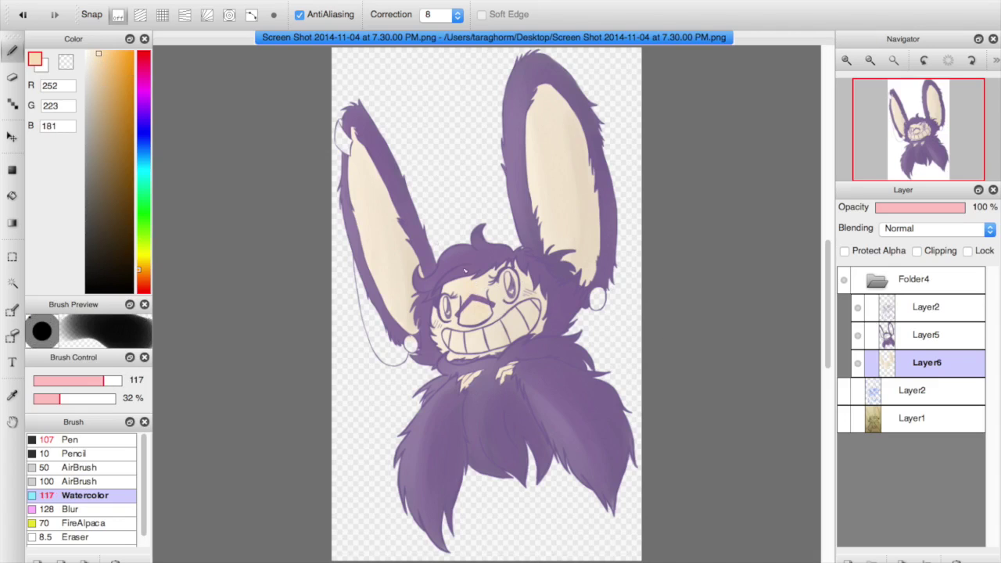
# Step: Add a layer above Layer6 and paint the whites of both eyes pure white with a size 34 brush
pyautogui.click(852, 561)
pyautogui.click(86, 52)
pyautogui.click(55, 381)
pyautogui.scroll(5, 488, 305)
pyautogui.moveTo(590, 250)
pyautogui.mouseDown()
pyautogui.moveTo(565, 235)
pyautogui.moveTo(584, 176)
pyautogui.moveTo(591, 286)
pyautogui.moveTo(551, 268)
pyautogui.mouseUp()
pyautogui.moveTo(315, 293)
pyautogui.mouseDown()
pyautogui.moveTo(302, 291)
pyautogui.moveTo(338, 317)
pyautogui.moveTo(339, 356)
pyautogui.mouseUp()
# Step: Paint the teeth of the grin white with a size 21 brush, undoing the first attempts
pyautogui.moveTo(621, 391)
pyautogui.mouseDown()
pyautogui.moveTo(649, 333)
pyautogui.moveTo(665, 332)
pyautogui.mouseUp()
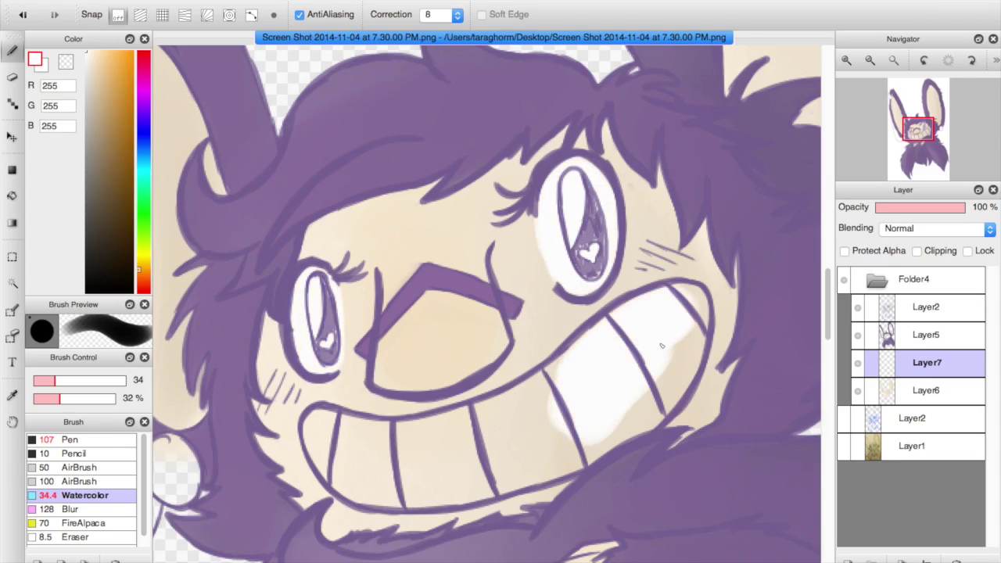
pyautogui.press('super+z')
pyautogui.click(46, 381)
pyautogui.moveTo(583, 354)
pyautogui.mouseDown()
pyautogui.moveTo(657, 306)
pyautogui.moveTo(701, 307)
pyautogui.moveTo(659, 408)
pyautogui.moveTo(457, 447)
pyautogui.moveTo(382, 501)
pyautogui.moveTo(349, 435)
pyautogui.moveTo(467, 439)
pyautogui.mouseUp()
pyautogui.press('super+z')
pyautogui.moveTo(313, 422)
pyautogui.mouseDown()
pyautogui.moveTo(396, 446)
pyautogui.moveTo(525, 407)
pyautogui.moveTo(325, 457)
pyautogui.moveTo(415, 496)
pyautogui.moveTo(594, 445)
pyautogui.moveTo(602, 391)
pyautogui.moveTo(614, 382)
pyautogui.moveTo(638, 403)
pyautogui.mouseUp()
pyautogui.click(867, 62)
pyautogui.moveTo(901, 147); pyautogui.dragTo(920, 129)
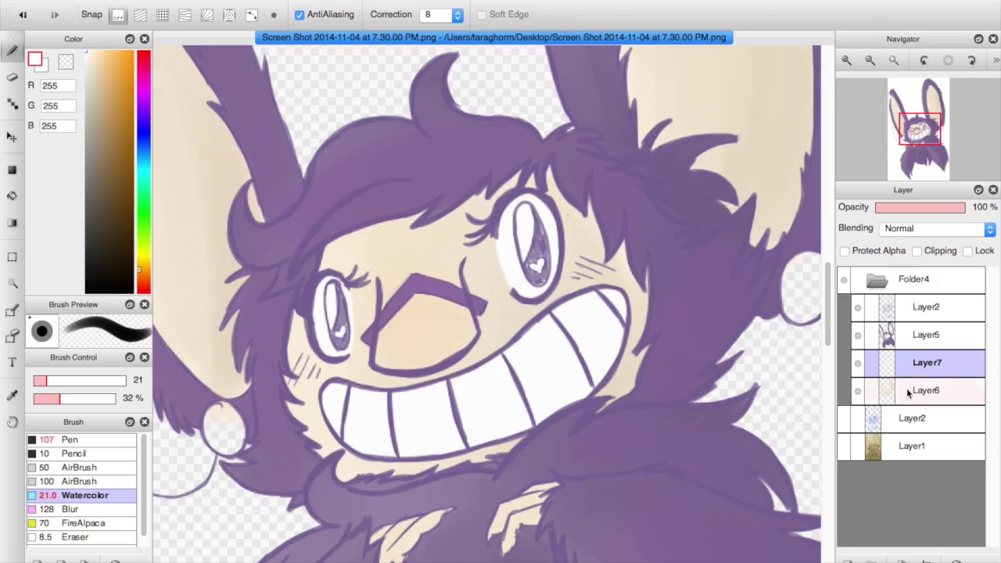
# Step: Add a layer above Layer6 and paint the round bead at the right ear's base dark grey, RGB 49, 49, 49
pyautogui.click(907, 389)
pyautogui.click(848, 562)
pyautogui.moveTo(96, 269); pyautogui.dragTo(60, 248)
pyautogui.click(939, 132)
pyautogui.moveTo(501, 210)
pyautogui.mouseDown()
pyautogui.moveTo(494, 255)
pyautogui.moveTo(516, 206)
pyautogui.moveTo(521, 231)
pyautogui.moveTo(495, 244)
pyautogui.mouseUp()
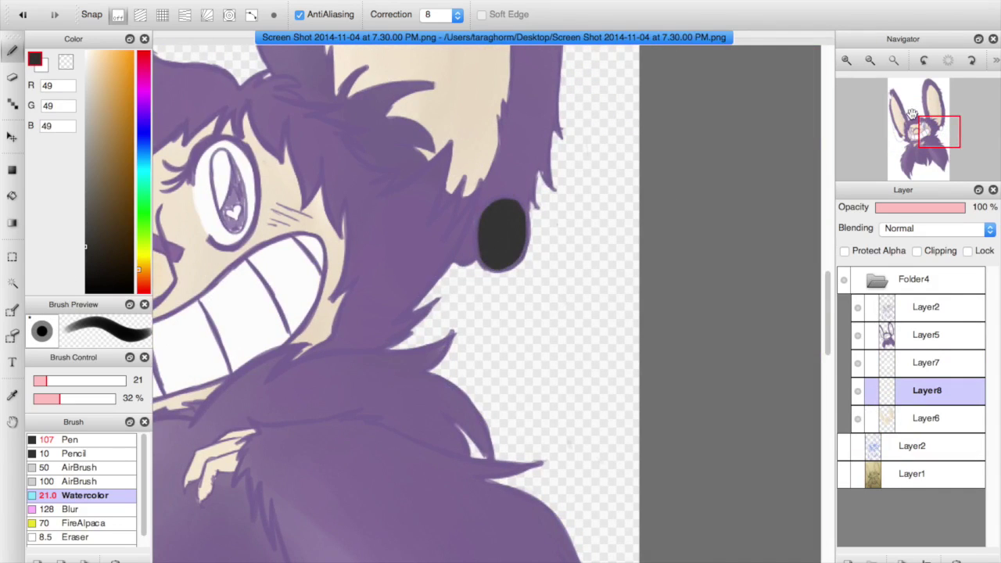
# Step: Try painting the bead at the left ear's base dark grey, and undo the dark grey bead strokes
pyautogui.moveTo(885, 143); pyautogui.dragTo(902, 138)
pyautogui.moveTo(505, 271)
pyautogui.mouseDown()
pyautogui.moveTo(496, 303)
pyautogui.moveTo(521, 291)
pyautogui.moveTo(513, 308)
pyautogui.mouseUp()
pyautogui.press('super+z')
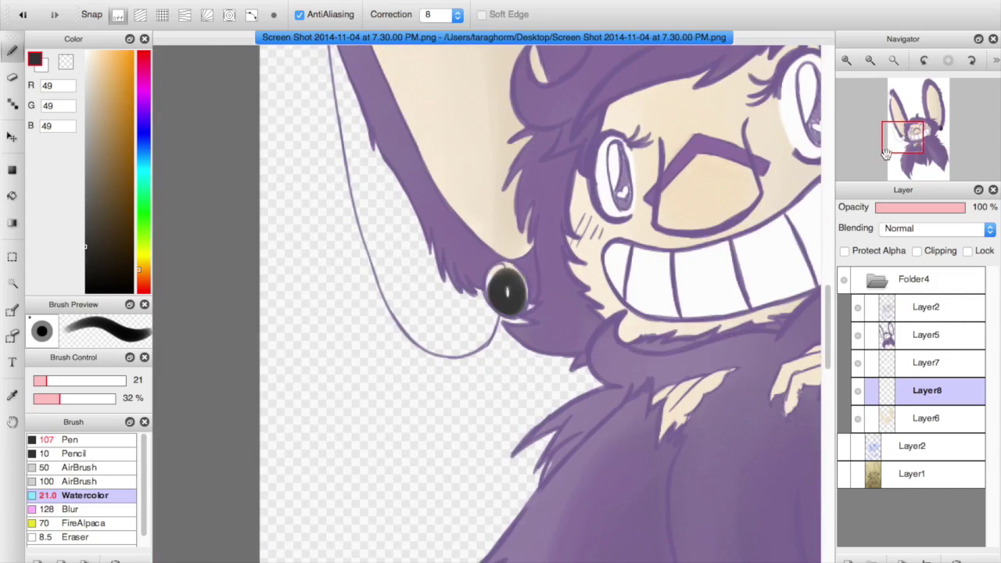
pyautogui.press('super+z')
pyautogui.press('super+z')
pyautogui.press('super+z')
# Step: Paint the beads at both ears' bases medium grey, RGB 86, 86, 86
pyautogui.click(848, 562)
pyautogui.moveTo(100, 232); pyautogui.dragTo(66, 212)
pyautogui.moveTo(505, 272)
pyautogui.mouseDown()
pyautogui.moveTo(492, 288)
pyautogui.moveTo(521, 282)
pyautogui.moveTo(563, 303)
pyautogui.moveTo(553, 349)
pyautogui.moveTo(535, 348)
pyautogui.mouseUp()
pyautogui.click(937, 126)
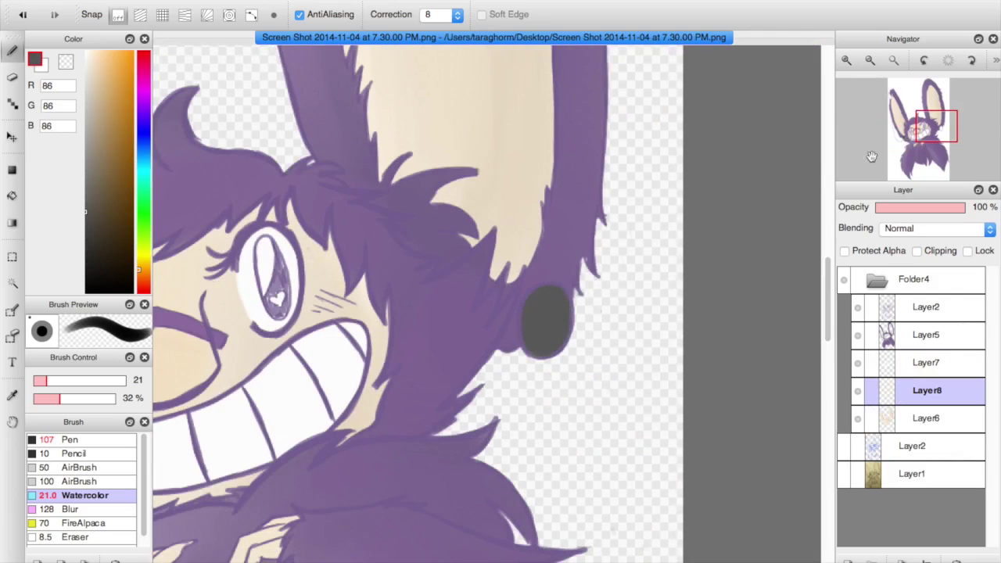
# Step: Paint the left ear-tip cuff medium grey and its inner fold darker, RGB 41, 41, 41, with a size 10 brush
pyautogui.click(888, 95)
pyautogui.press('super+plus')
pyautogui.press('super+plus')
pyautogui.moveTo(517, 252)
pyautogui.mouseDown()
pyautogui.moveTo(513, 319)
pyautogui.moveTo(558, 362)
pyautogui.moveTo(566, 308)
pyautogui.moveTo(558, 297)
pyautogui.moveTo(536, 337)
pyautogui.moveTo(514, 239)
pyautogui.moveTo(533, 218)
pyautogui.moveTo(528, 241)
pyautogui.moveTo(527, 221)
pyautogui.mouseUp()
pyautogui.click(40, 381)
pyautogui.click(86, 187)
pyautogui.press('super+z')
pyautogui.click(85, 255)
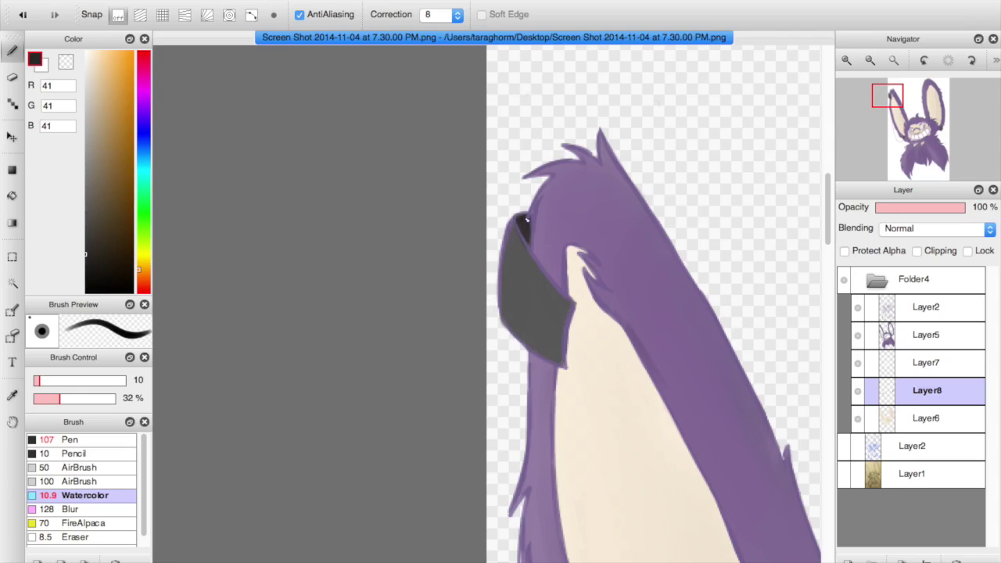
# Step: Switch to the Eraser and clean the grey overspill around the edges of the left ear's cuff
pyautogui.click(12, 78)
pyautogui.press('super+z')
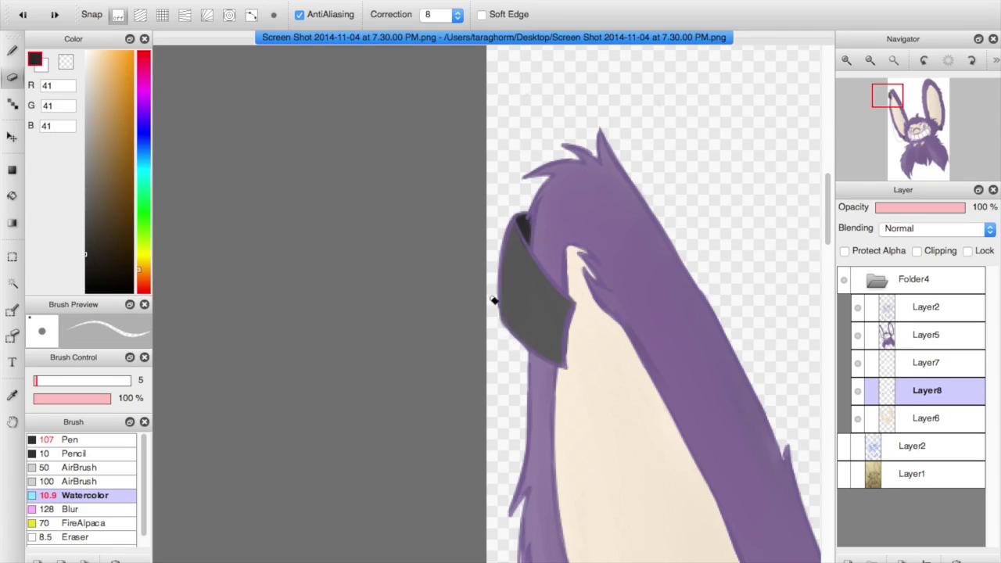
pyautogui.moveTo(577, 310); pyautogui.dragTo(569, 371)
pyautogui.click(865, 62)
pyautogui.click(886, 63)
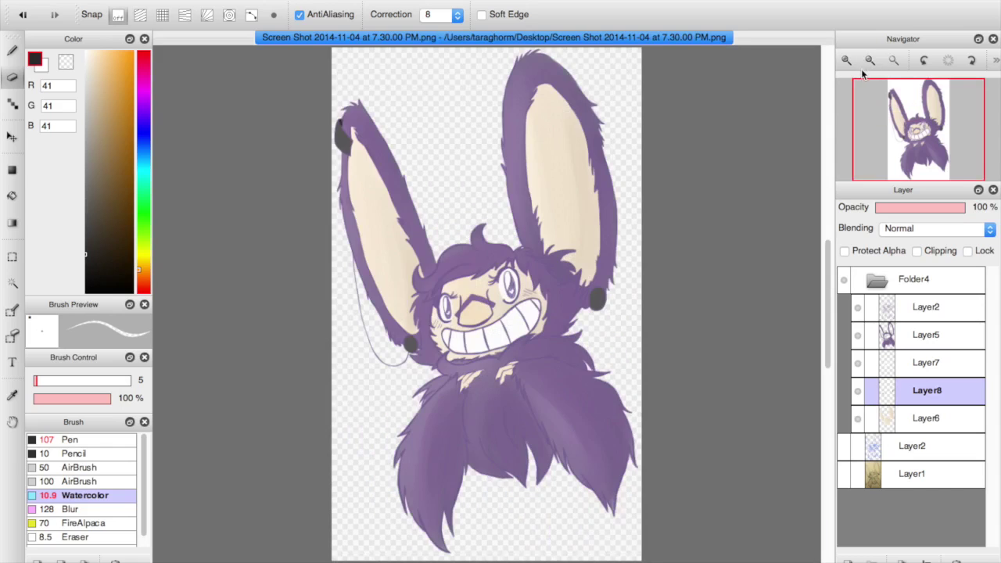
# Step: Duplicate the purple fur layer, Layer5, and hide the original
pyautogui.click(922, 338)
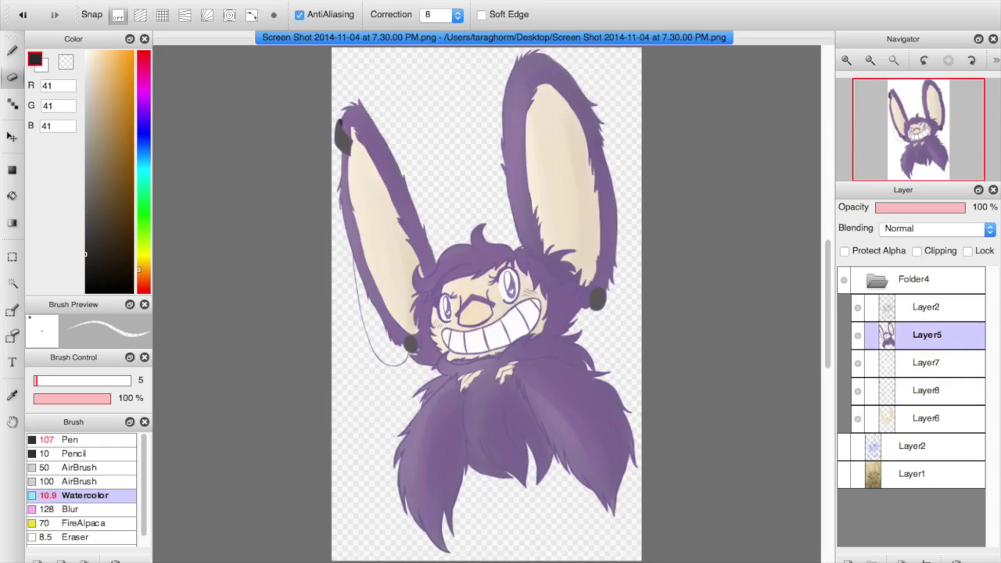
pyautogui.click(208, 168)
pyautogui.click(901, 562)
pyautogui.click(856, 365)
# Step: Adjust the duplicated purple fur layer's colour with the Hue adjustment
pyautogui.click(171, 1)
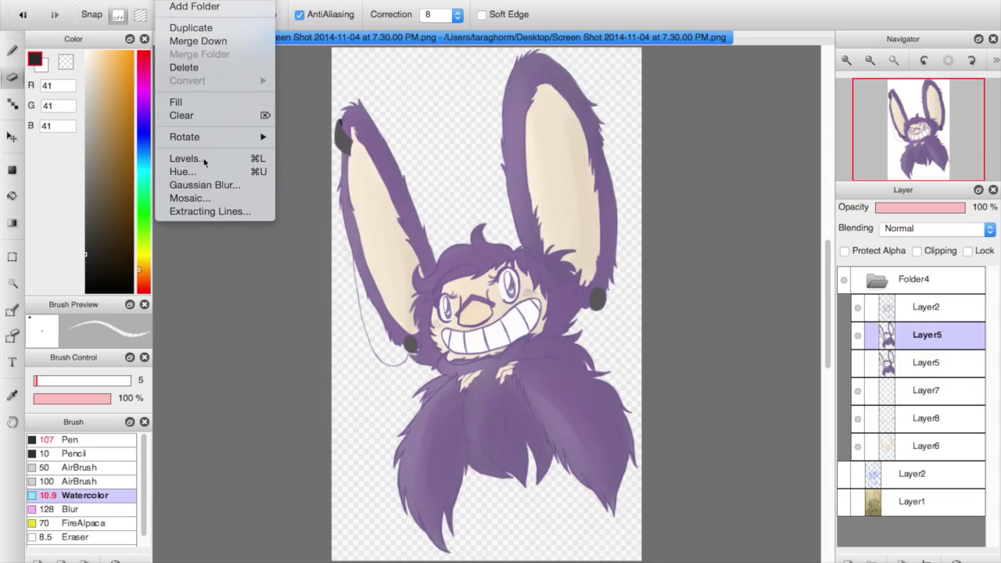
pyautogui.click(192, 171)
pyautogui.click(720, 208)
pyautogui.moveTo(717, 183); pyautogui.dragTo(693, 190)
pyautogui.click(749, 239)
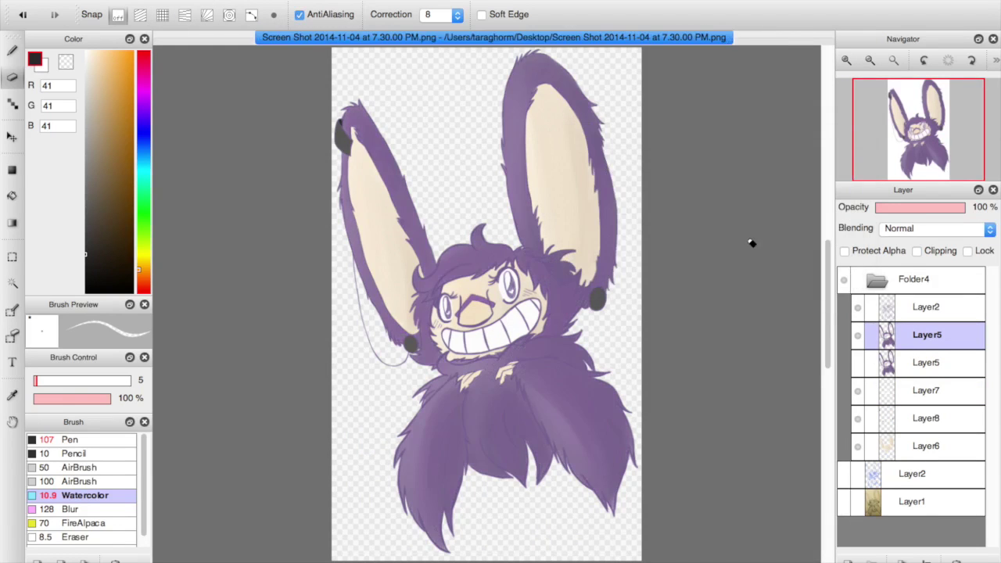
# Step: Fine-tune the colour of the duplicated purple fur layer, Layer5, with another filter adjustment
pyautogui.click(171, 1)
pyautogui.click(192, 183)
pyautogui.click(552, 357)
pyautogui.click(168, 3)
pyautogui.click(180, 169)
pyautogui.moveTo(718, 192); pyautogui.dragTo(705, 195)
pyautogui.click(732, 235)
# Step: Identify Layer7 by toggling its visibility, and add a new layer directly above it in Folder4
pyautogui.click(917, 391)
pyautogui.click(858, 391)
pyautogui.click(859, 392)
pyautogui.click(848, 561)
# Step: Shade the teeth softly with light grey, RGB 245, 245, 245, using a size 74 Watercolor brush
pyautogui.moveTo(88, 62); pyautogui.dragTo(24, 61)
pyautogui.click(13, 50)
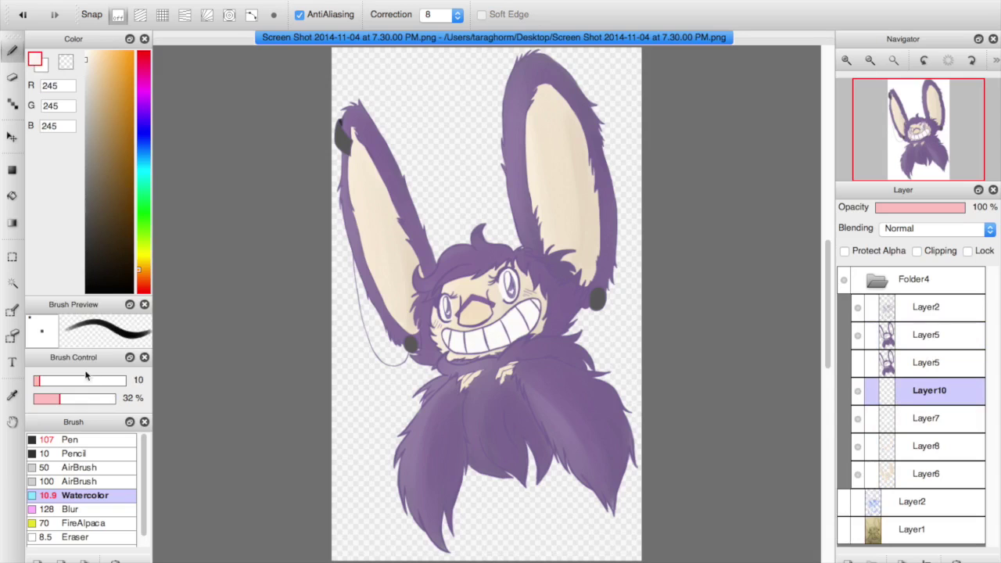
pyautogui.click(848, 60)
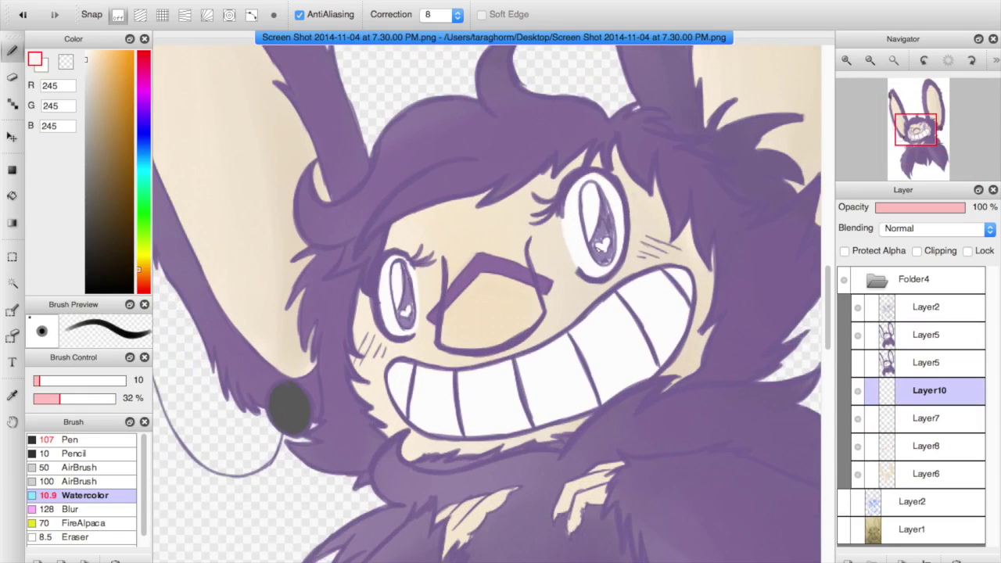
pyautogui.click(80, 381)
pyautogui.moveTo(647, 301); pyautogui.dragTo(588, 393)
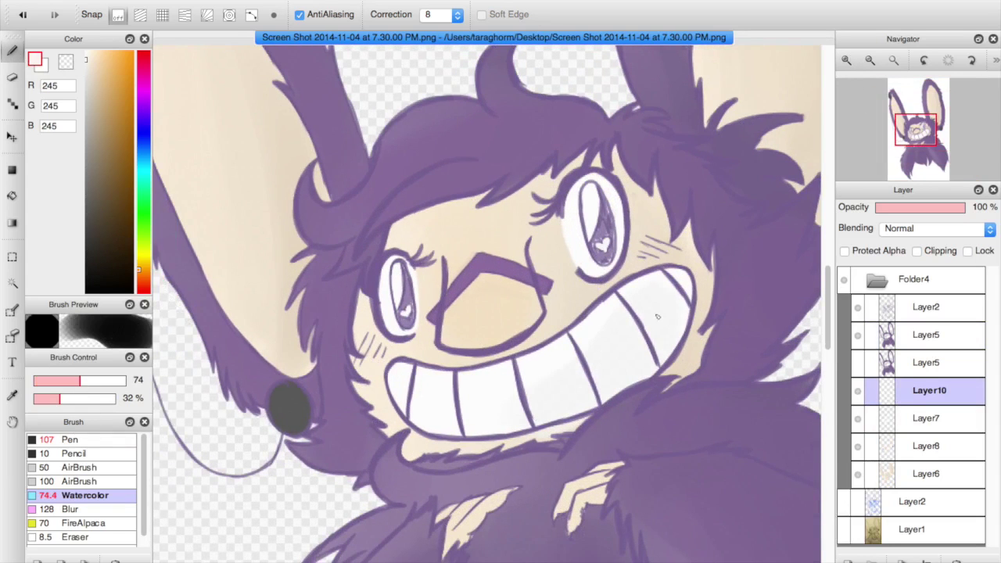
# Step: Colour the hearts in both eyes bright pink, RGB 254, 3, 136, with a small Watercolor brush
pyautogui.click(144, 55)
pyautogui.click(133, 52)
pyautogui.moveTo(144, 91); pyautogui.dragTo(142, 72)
pyautogui.click(42, 382)
pyautogui.moveTo(406, 311); pyautogui.dragTo(407, 307)
pyautogui.moveTo(601, 243); pyautogui.dragTo(603, 245)
# Step: Fill the pupils around the hearts in both eyes with dark grey, RGB 54, 54, 54, using a size 8 Pen
pyautogui.moveTo(97, 248); pyautogui.dragTo(85, 242)
pyautogui.press('super+plus')
pyautogui.click(70, 440)
pyautogui.click(38, 381)
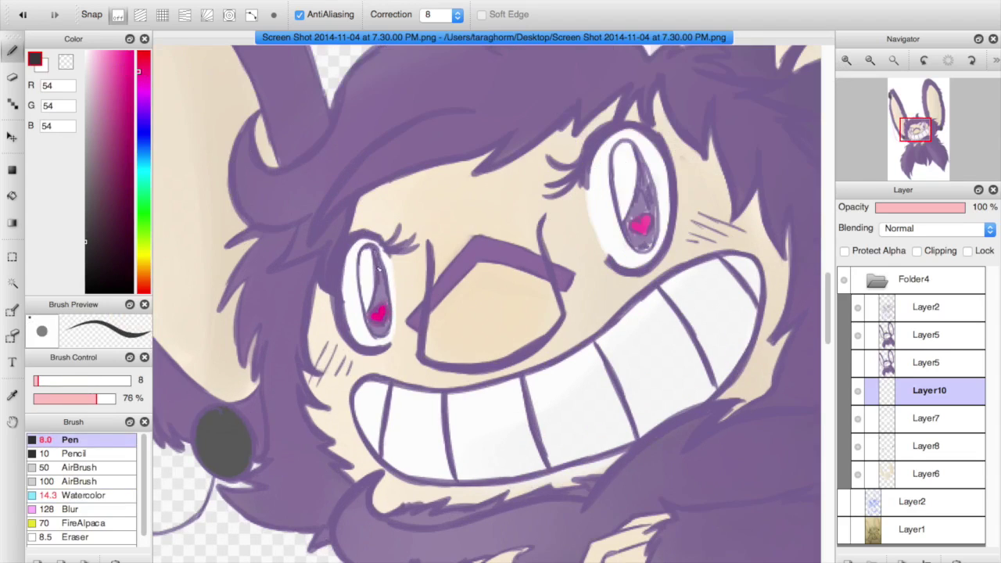
pyautogui.moveTo(383, 293); pyautogui.dragTo(376, 266)
pyautogui.press('super+z')
pyautogui.moveTo(381, 297); pyautogui.dragTo(386, 333)
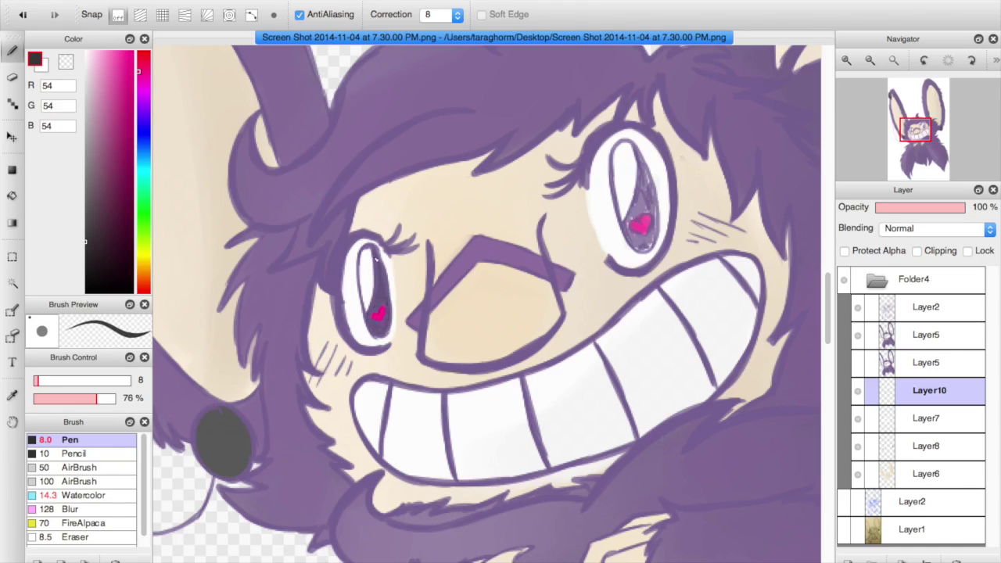
pyautogui.moveTo(652, 212)
pyautogui.mouseDown()
pyautogui.moveTo(636, 233)
pyautogui.moveTo(629, 228)
pyautogui.moveTo(634, 248)
pyautogui.moveTo(656, 234)
pyautogui.moveTo(648, 167)
pyautogui.moveTo(640, 194)
pyautogui.mouseUp()
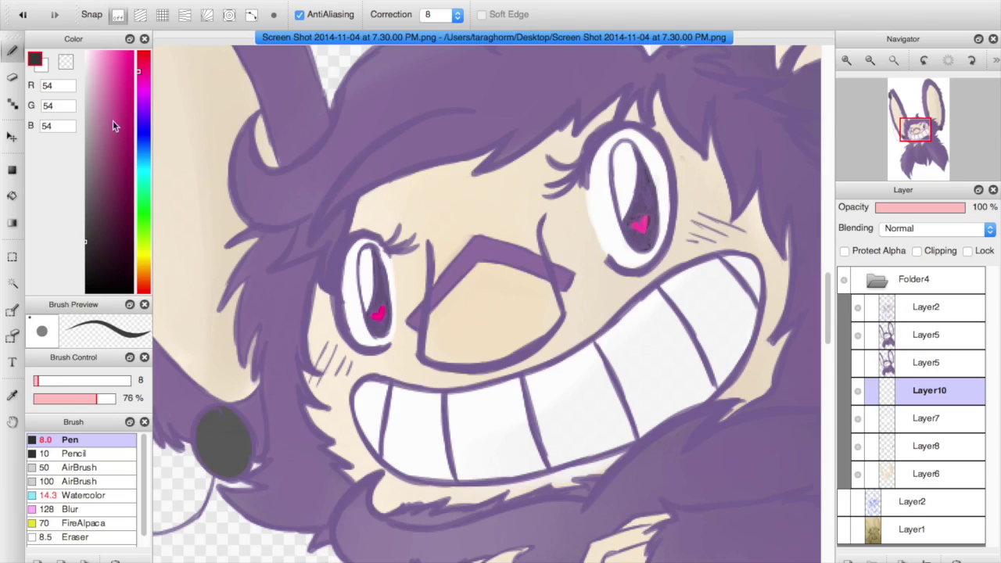
# Step: Sample the pink from the smaller eye's heart and touch up the heart in the larger eye
pyautogui.keyDown('alt'); pyautogui.click(377, 312); pyautogui.keyUp('alt')
pyautogui.moveTo(642, 220); pyautogui.dragTo(647, 225)
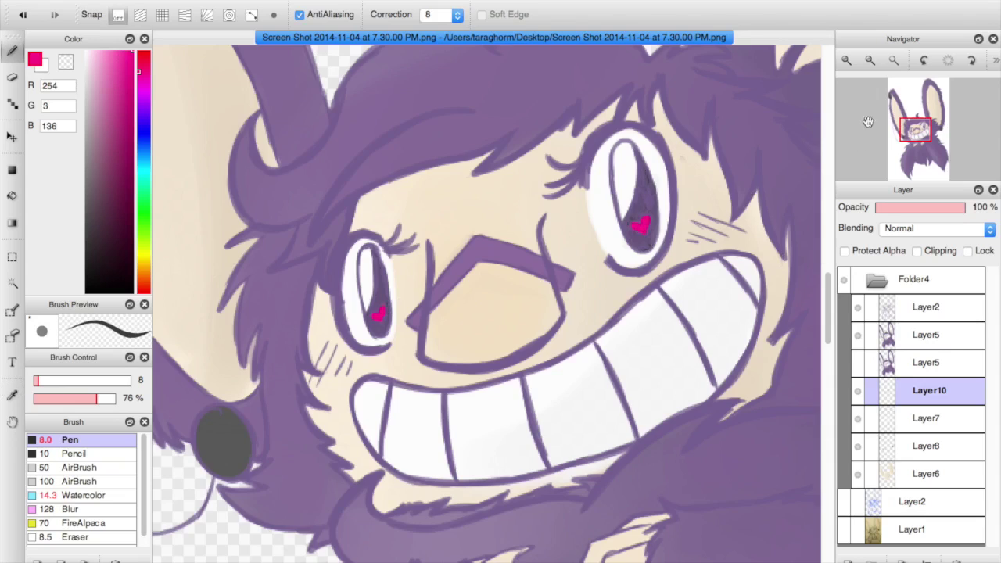
pyautogui.click(891, 63)
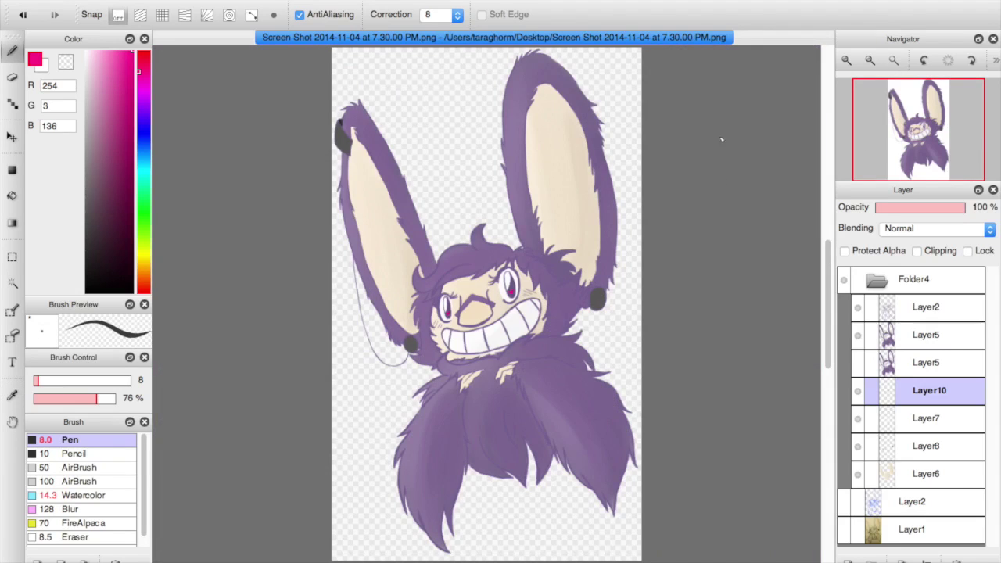
# Step: Add a new layer above the collapsed Folder4 and set the Pen to white at size 4
pyautogui.click(884, 284)
pyautogui.click(848, 561)
pyautogui.click(86, 52)
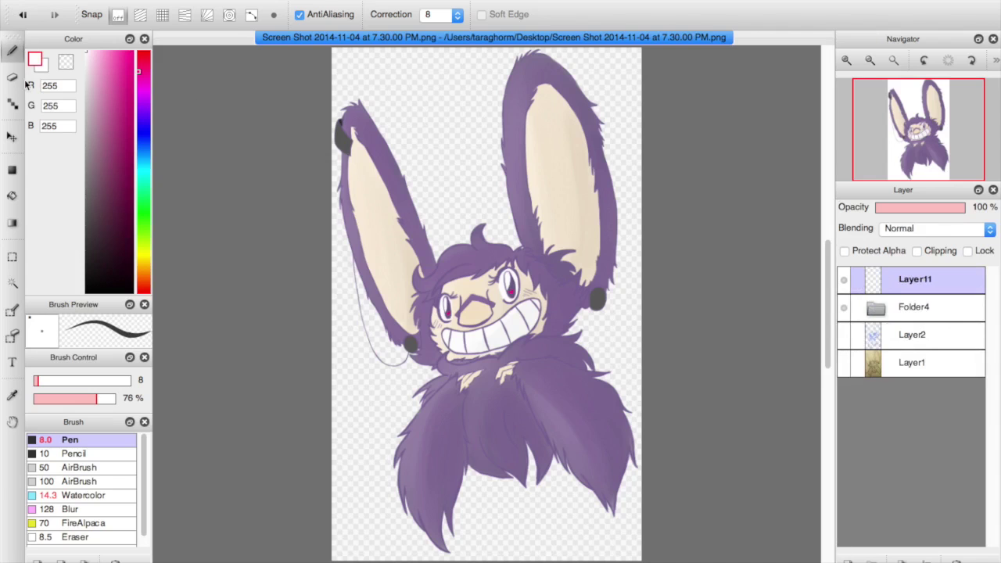
pyautogui.click(36, 382)
# Step: Draw a white round face emblem with two uneven eyes and a slanted toothed grin on the central chest tuft
pyautogui.click(846, 61)
pyautogui.click(846, 61)
pyautogui.click(846, 61)
pyautogui.click(915, 155)
pyautogui.moveTo(361, 360); pyautogui.dragTo(338, 351)
pyautogui.press('super+z')
pyautogui.moveTo(510, 294); pyautogui.dragTo(524, 342)
pyautogui.moveTo(517, 291)
pyautogui.mouseDown()
pyautogui.moveTo(559, 239)
pyautogui.moveTo(517, 305)
pyautogui.moveTo(600, 277)
pyautogui.moveTo(572, 266)
pyautogui.mouseUp()
pyautogui.press('super+z')
pyautogui.moveTo(509, 361); pyautogui.dragTo(649, 250)
pyautogui.press('super+z')
pyautogui.moveTo(550, 325); pyautogui.dragTo(552, 353)
pyautogui.moveTo(552, 354); pyautogui.dragTo(616, 298)
pyautogui.moveTo(588, 294); pyautogui.dragTo(610, 299)
# Step: Add curved motion lines on both sides of the face emblem and write "S+S" above it
pyautogui.moveTo(496, 274)
pyautogui.mouseDown()
pyautogui.moveTo(495, 332)
pyautogui.moveTo(486, 329)
pyautogui.mouseUp()
pyautogui.moveTo(490, 257); pyautogui.dragTo(485, 338)
pyautogui.moveTo(623, 293); pyautogui.dragTo(626, 324)
pyautogui.moveTo(629, 277); pyautogui.dragTo(630, 334)
pyautogui.moveTo(589, 204)
pyautogui.mouseDown()
pyautogui.moveTo(576, 226)
pyautogui.moveTo(604, 199)
pyautogui.moveTo(603, 208)
pyautogui.moveTo(614, 205)
pyautogui.mouseUp()
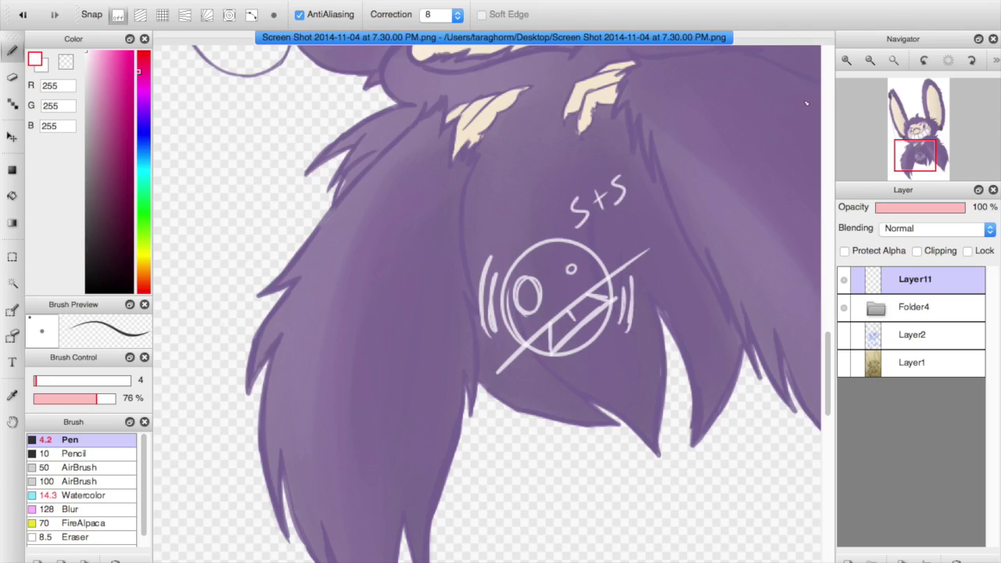
# Step: Scale the white emblem down with Transform and move it near the tip of the right-hand fur tuft
pyautogui.press('super+t')
pyautogui.moveTo(656, 158); pyautogui.dragTo(612, 216)
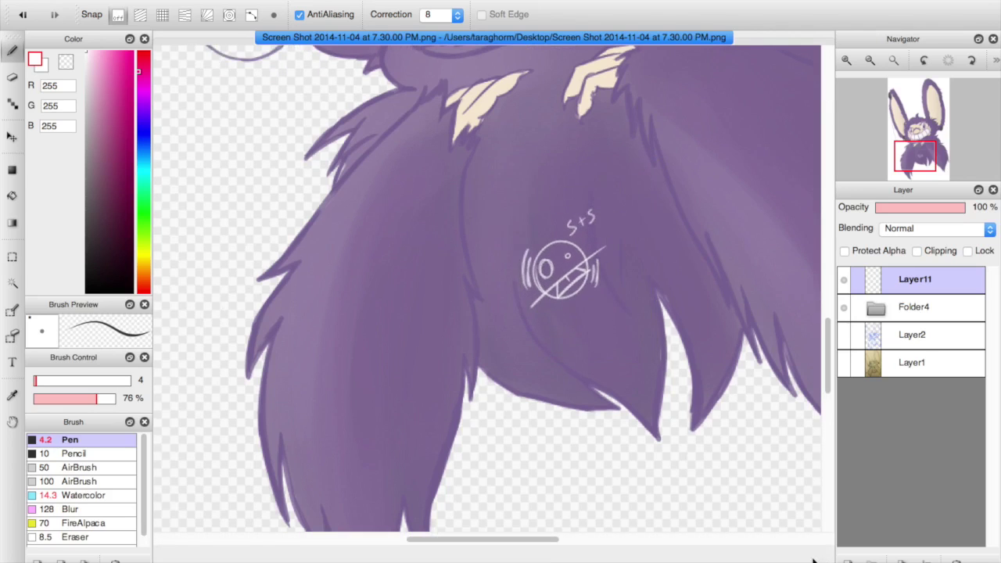
pyautogui.click(809, 558)
pyautogui.click(894, 60)
pyautogui.hotkey('ctrl', 't')
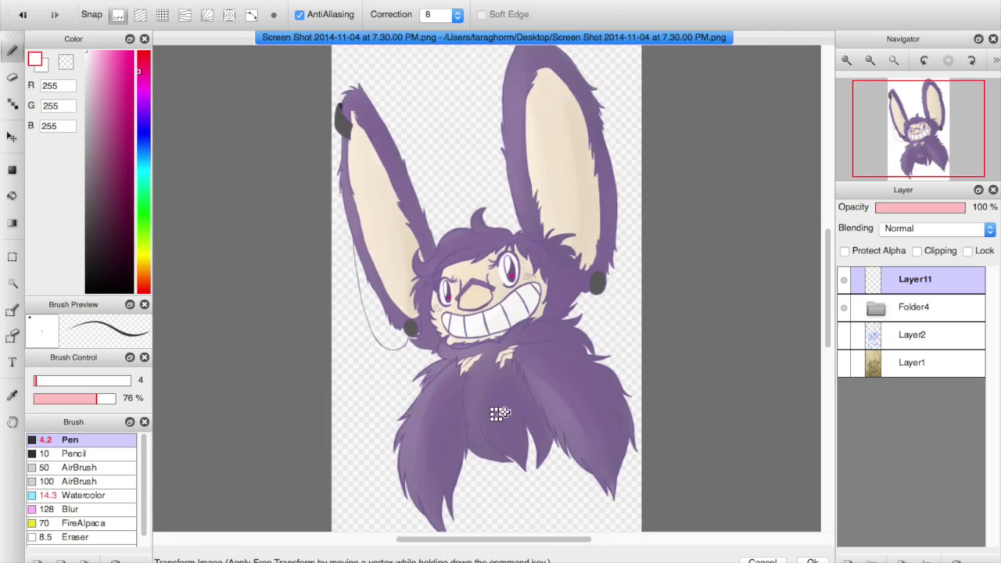
pyautogui.click(813, 561)
pyautogui.click(11, 137)
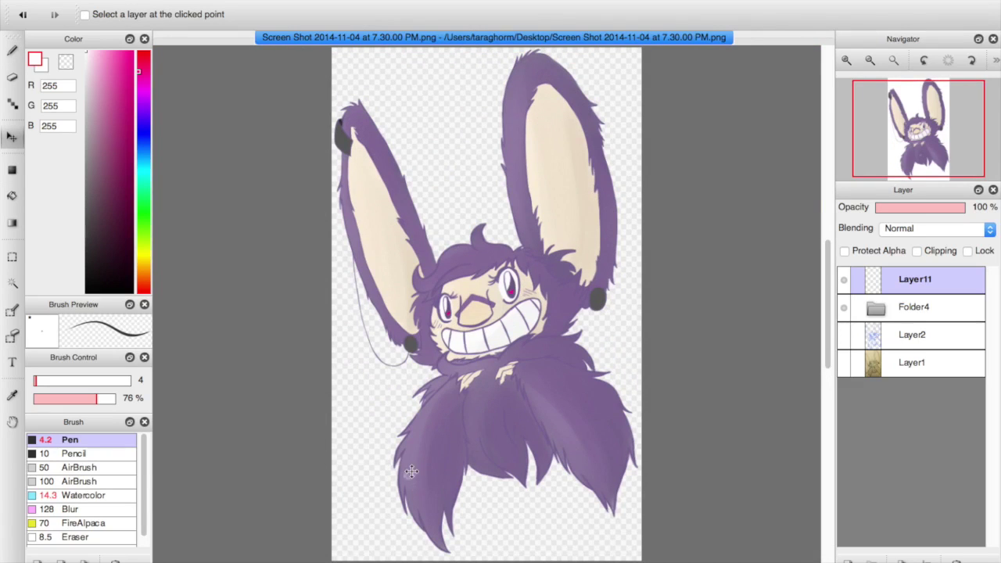
pyautogui.moveTo(473, 471)
pyautogui.mouseDown()
pyautogui.moveTo(610, 444)
pyautogui.moveTo(602, 428)
pyautogui.moveTo(607, 473)
pyautogui.mouseUp()
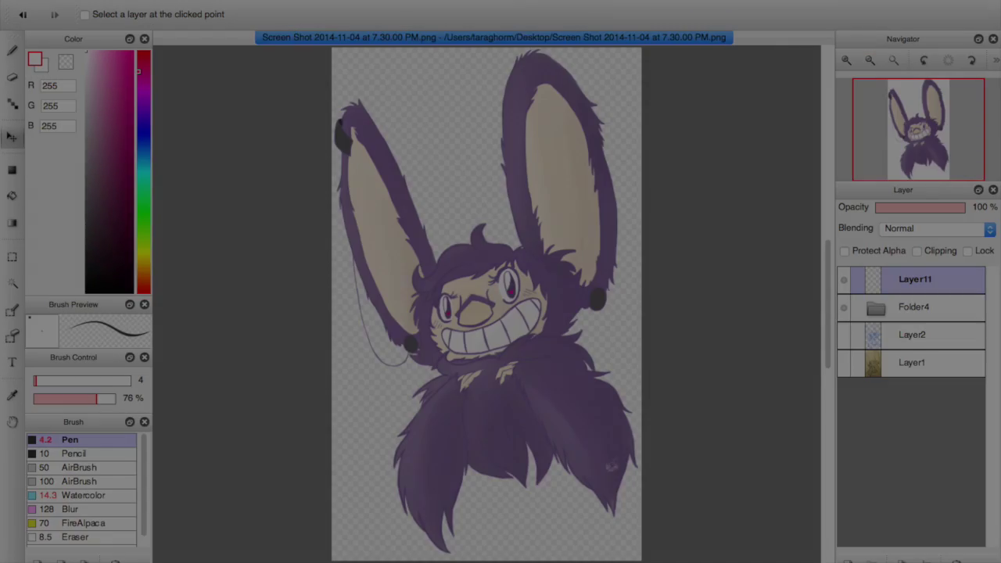